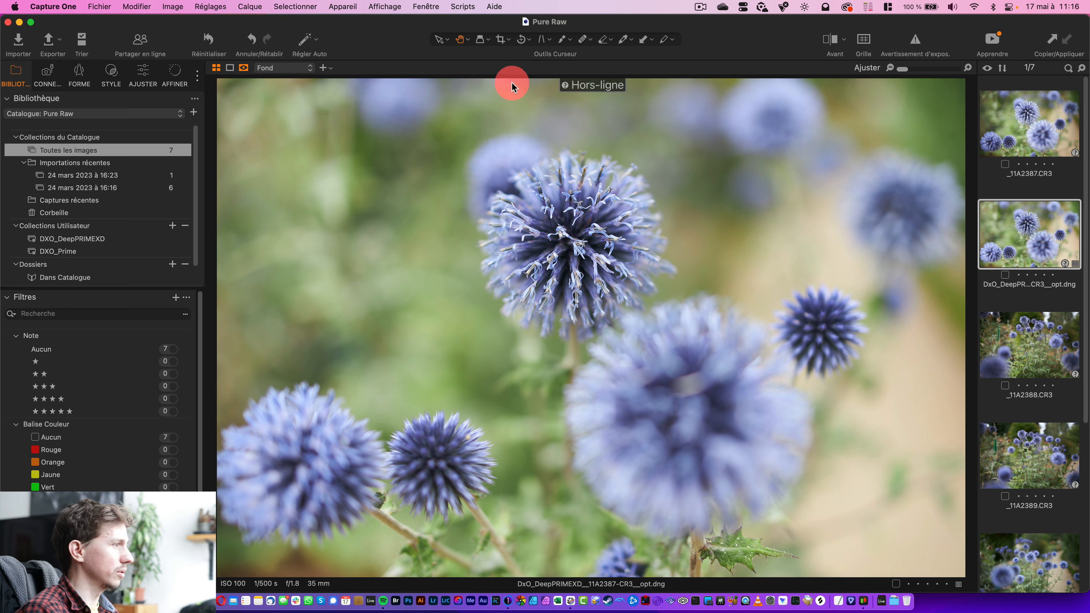
Select the original photo _11A2387.CR3 and open the image import window
{"action": "left_click", "coordinate": [1038, 347]}
{"action": "left_click", "coordinate": [1032, 214]}
{"action": "left_click", "coordinate": [1023, 143]}
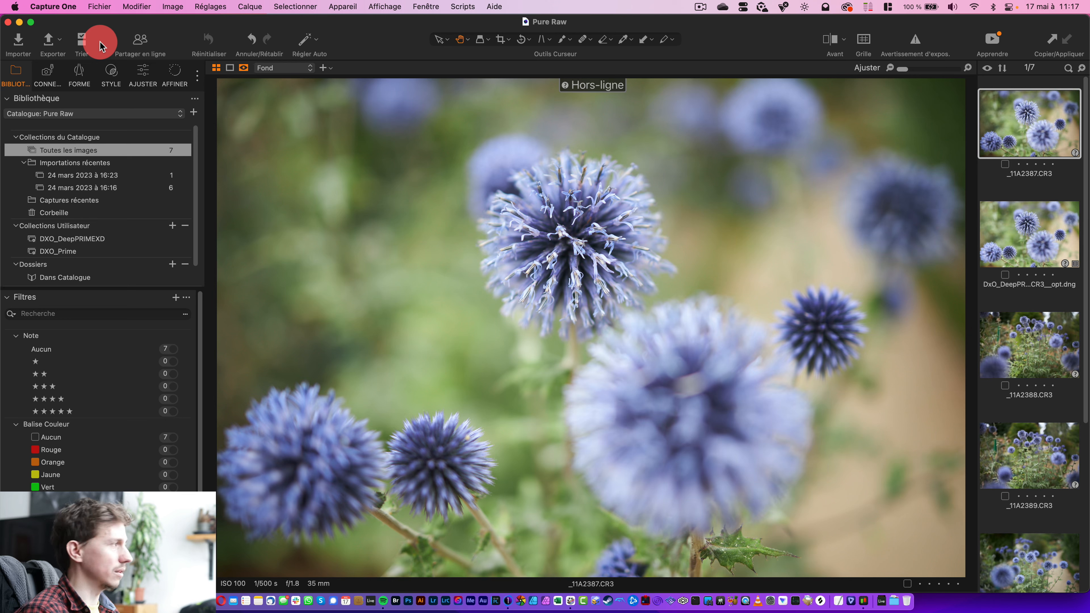
{"action": "left_click", "coordinate": [99, 6]}
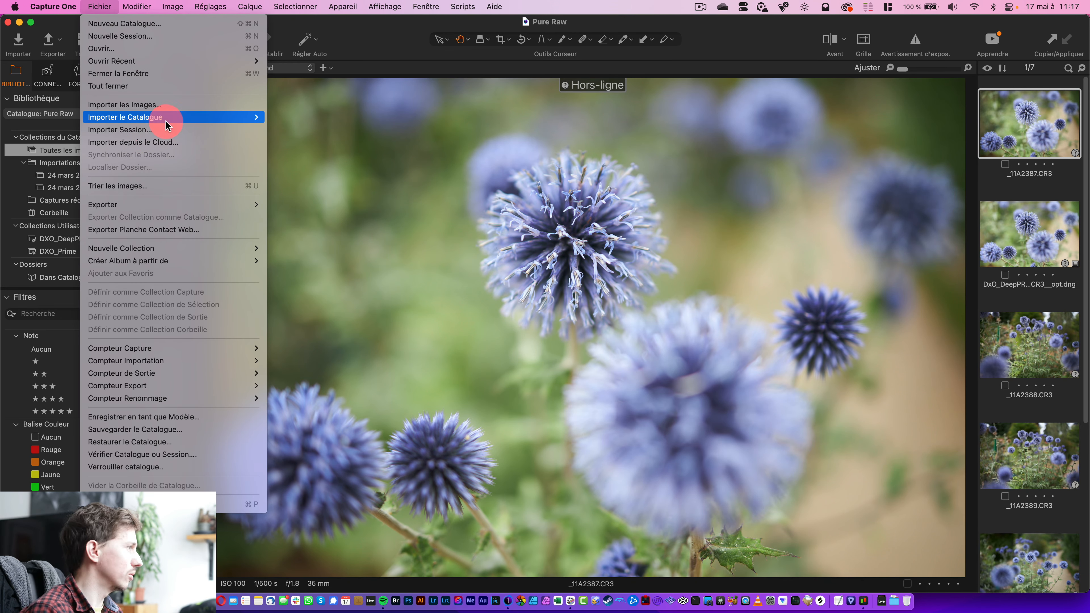
{"action": "left_click", "coordinate": [172, 104]}
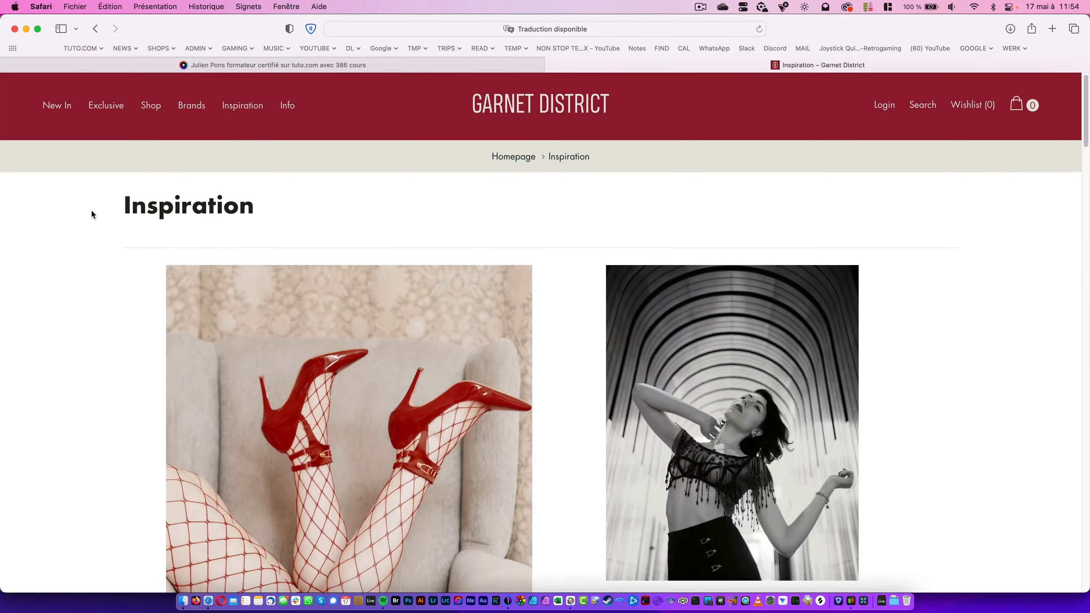
Switch to Safari and look through the photo series on Garnet District's Inspiration page
{"action": "scroll", "coordinate": [92, 211], "scroll_direction": "down", "scroll_amount": 12}
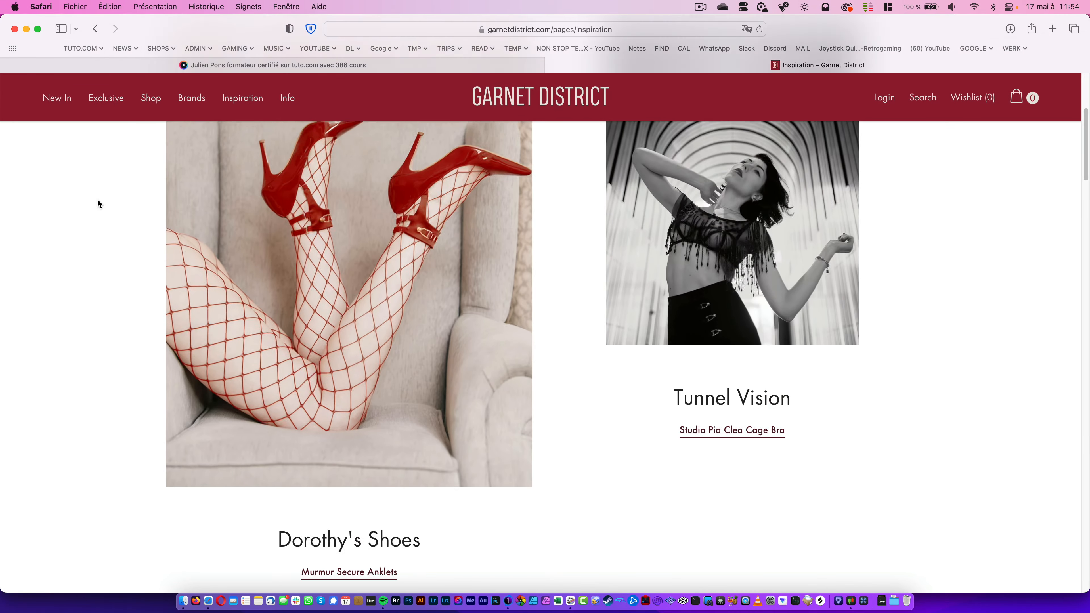
{"action": "scroll", "coordinate": [98, 200], "scroll_direction": "down", "scroll_amount": 15}
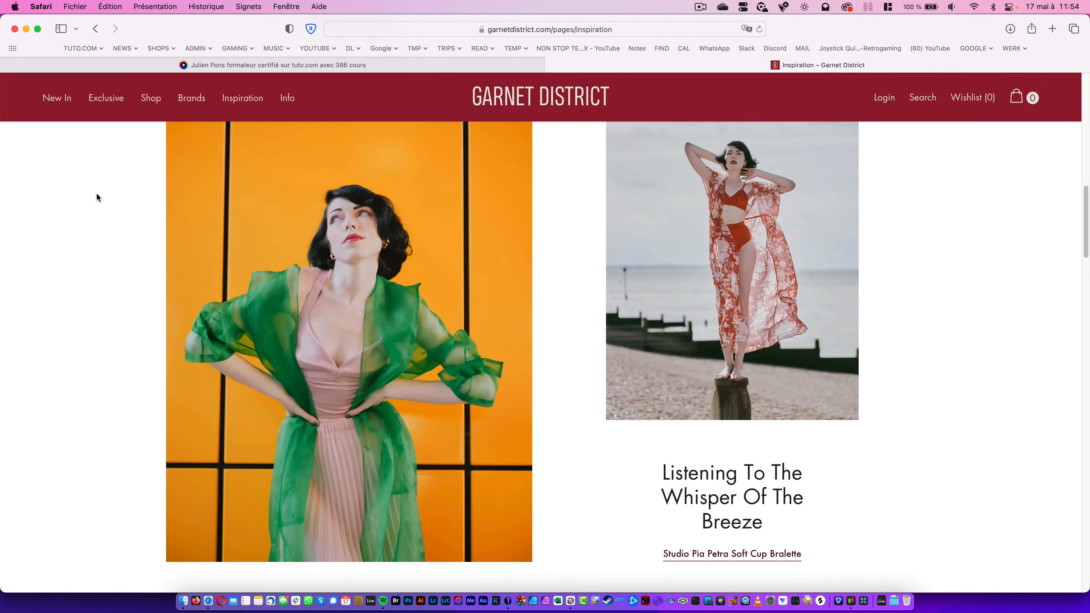
{"action": "scroll", "coordinate": [97, 194], "scroll_direction": "down", "scroll_amount": 15}
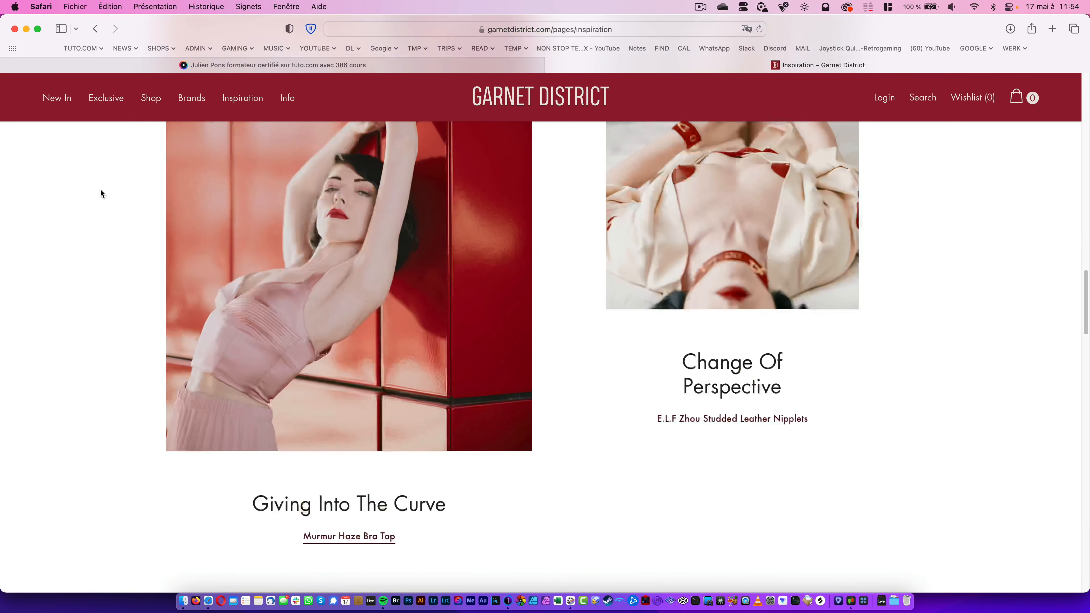
{"action": "scroll", "coordinate": [102, 190], "scroll_direction": "down", "scroll_amount": 15}
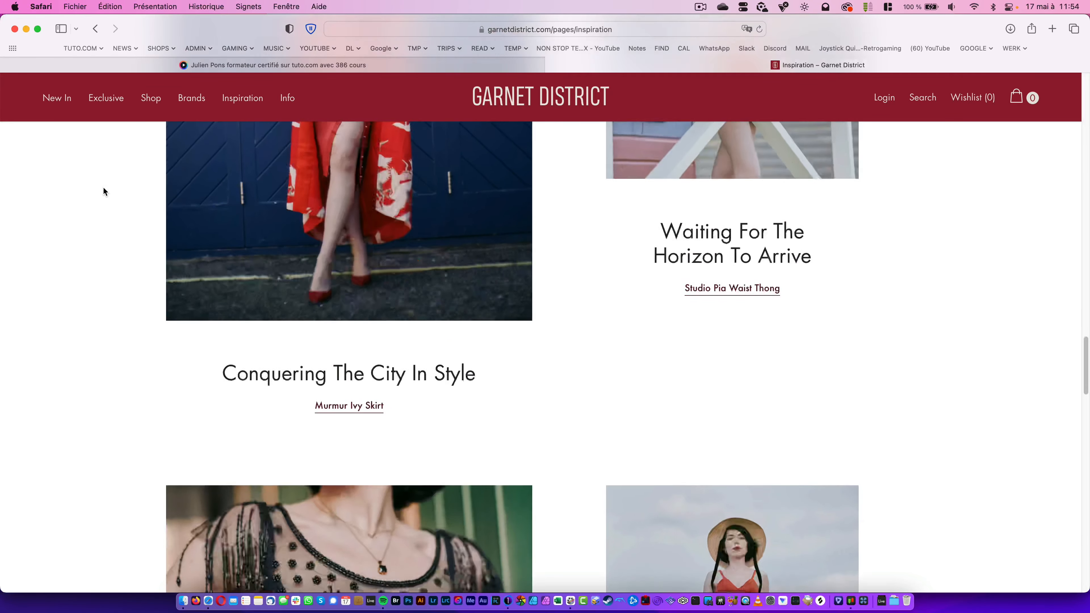
{"action": "scroll", "coordinate": [104, 190], "scroll_direction": "down", "scroll_amount": 15}
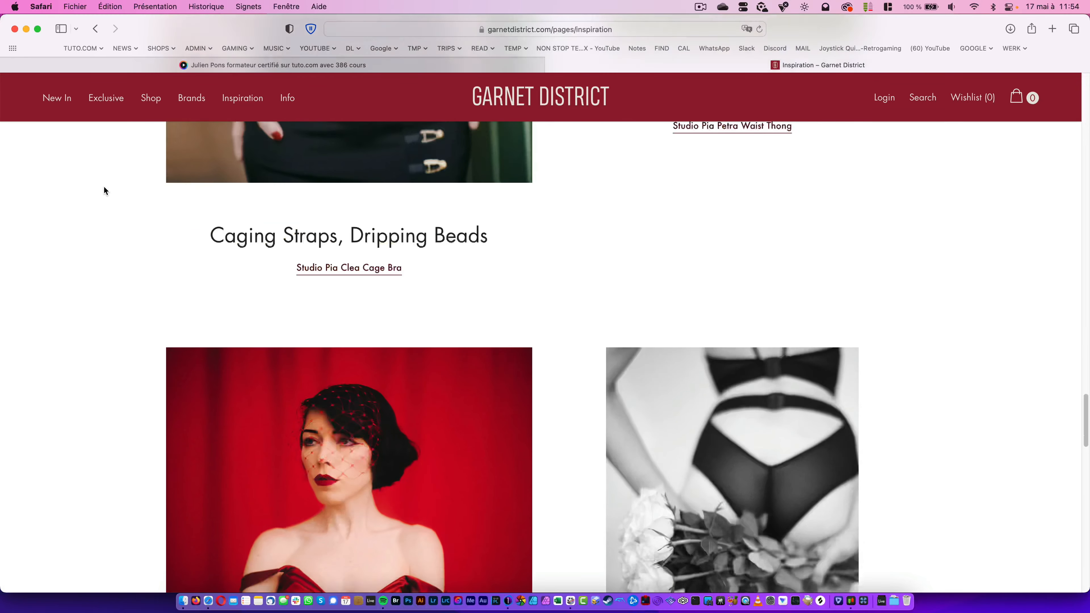
{"action": "scroll", "coordinate": [104, 189], "scroll_direction": "down", "scroll_amount": 15}
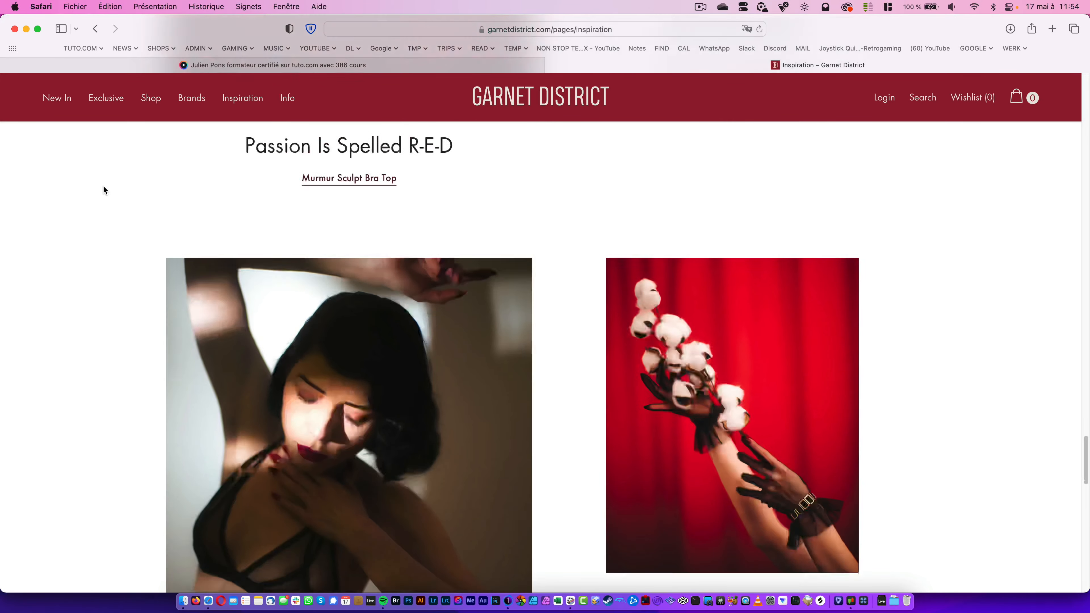
{"action": "scroll", "coordinate": [103, 184], "scroll_direction": "down", "scroll_amount": 10}
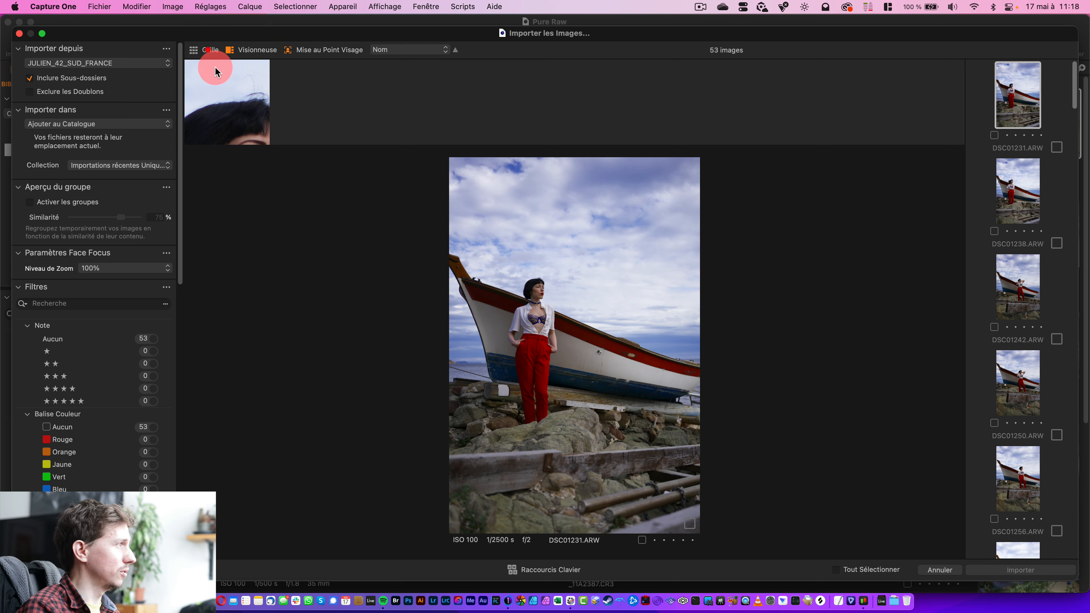
Back in Capture One's import window, try Face Focus zoom levels of 50% and 200%, and restore 100%
{"action": "left_click", "coordinate": [207, 50]}
{"action": "left_click", "coordinate": [239, 60]}
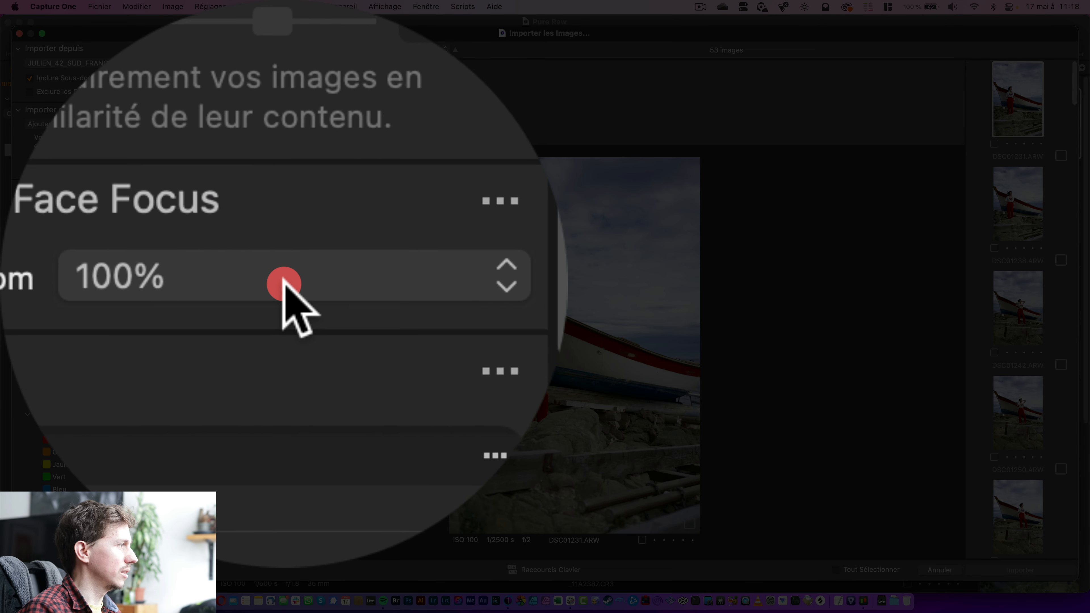
{"action": "left_click", "coordinate": [127, 268]}
{"action": "left_click", "coordinate": [284, 284]}
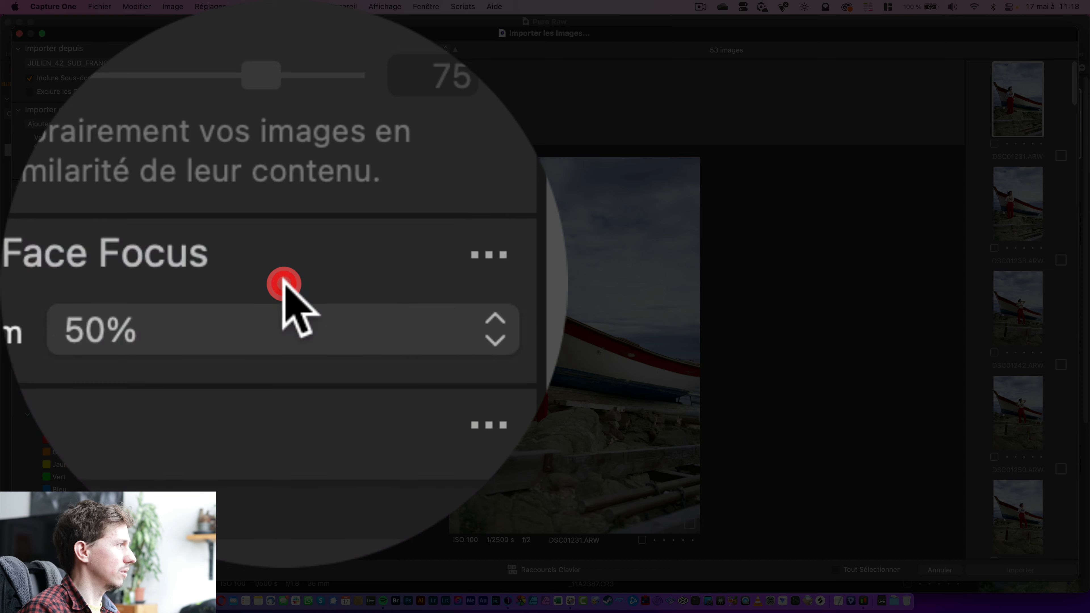
{"action": "left_click", "coordinate": [285, 303]}
{"action": "left_click", "coordinate": [125, 294]}
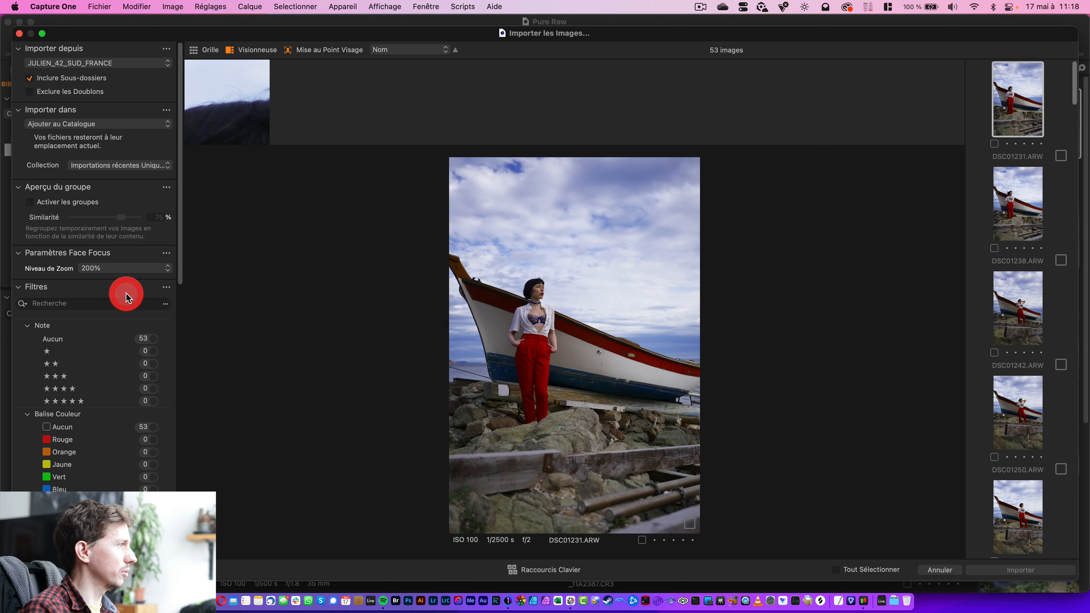
{"action": "left_click", "coordinate": [133, 268]}
{"action": "left_click", "coordinate": [134, 261]}
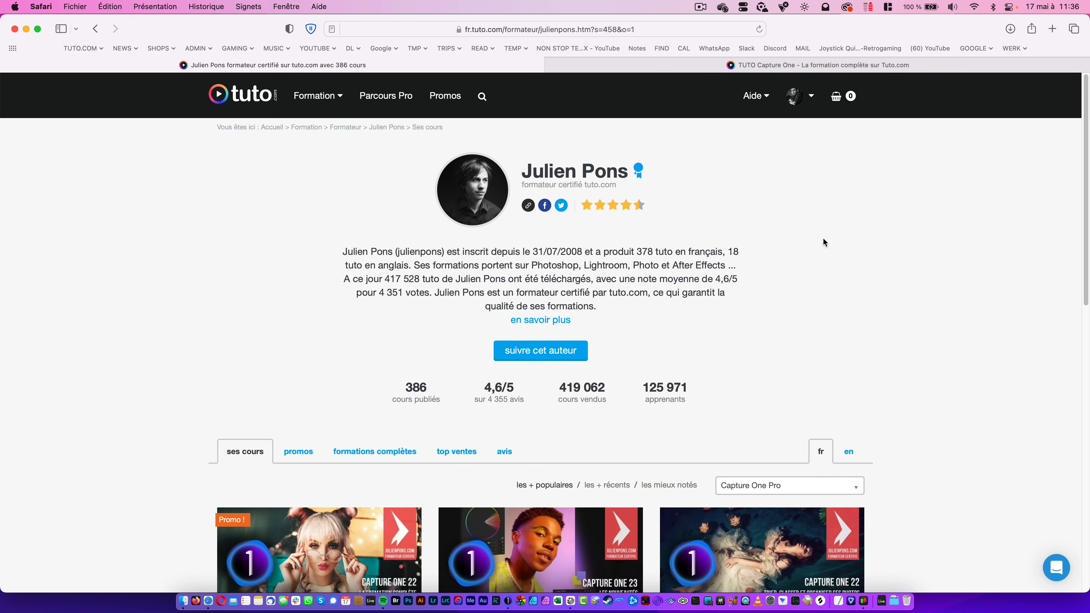
Switch to Safari, look over the trainer's tuto.com profile, enter the trainer's name in the site search and dismiss it
{"action": "scroll", "coordinate": [823, 238], "scroll_direction": "down", "scroll_amount": 3}
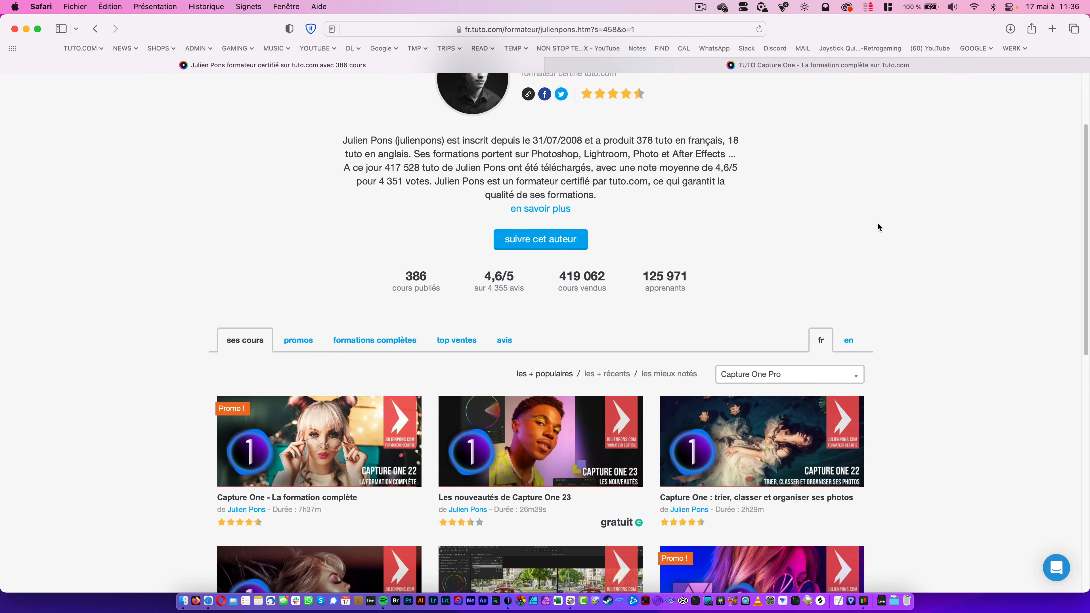
{"action": "scroll", "coordinate": [877, 221], "scroll_direction": "up", "scroll_amount": 3}
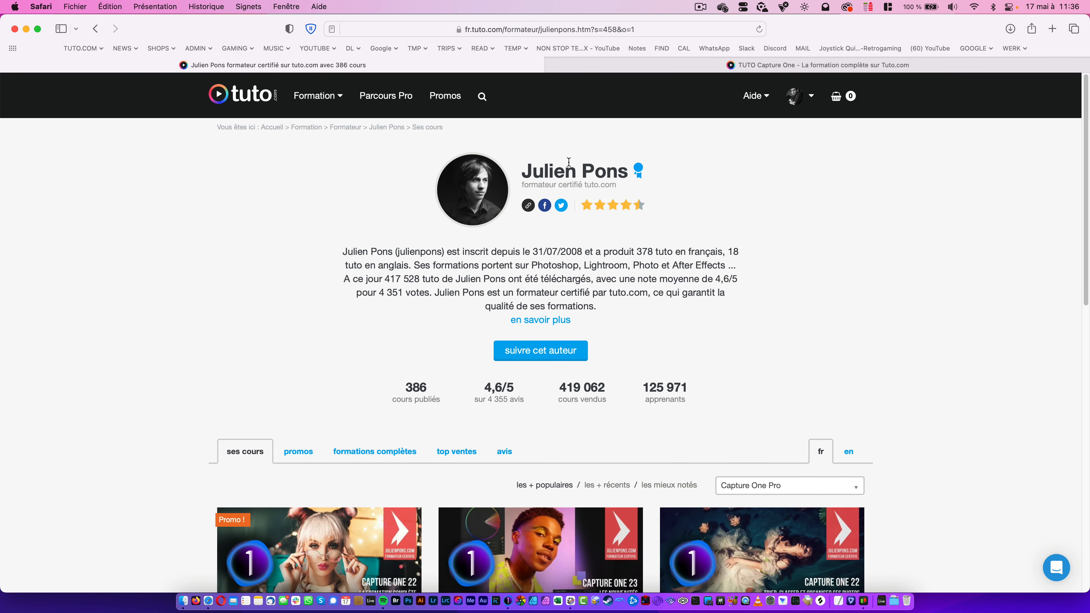
{"action": "left_click", "coordinate": [482, 97]}
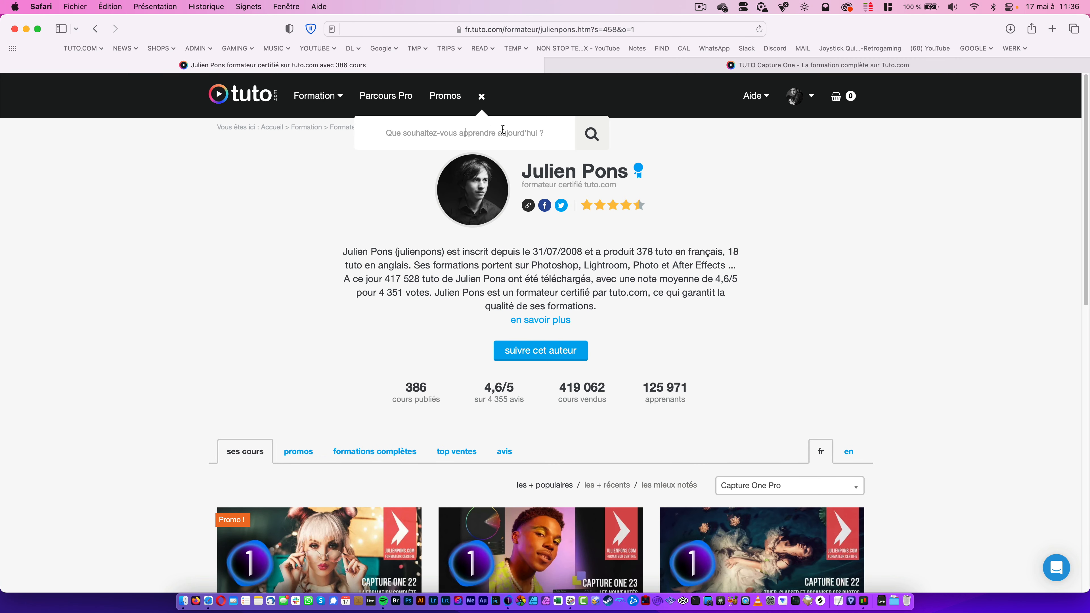
{"action": "type", "text": "julien pons"}
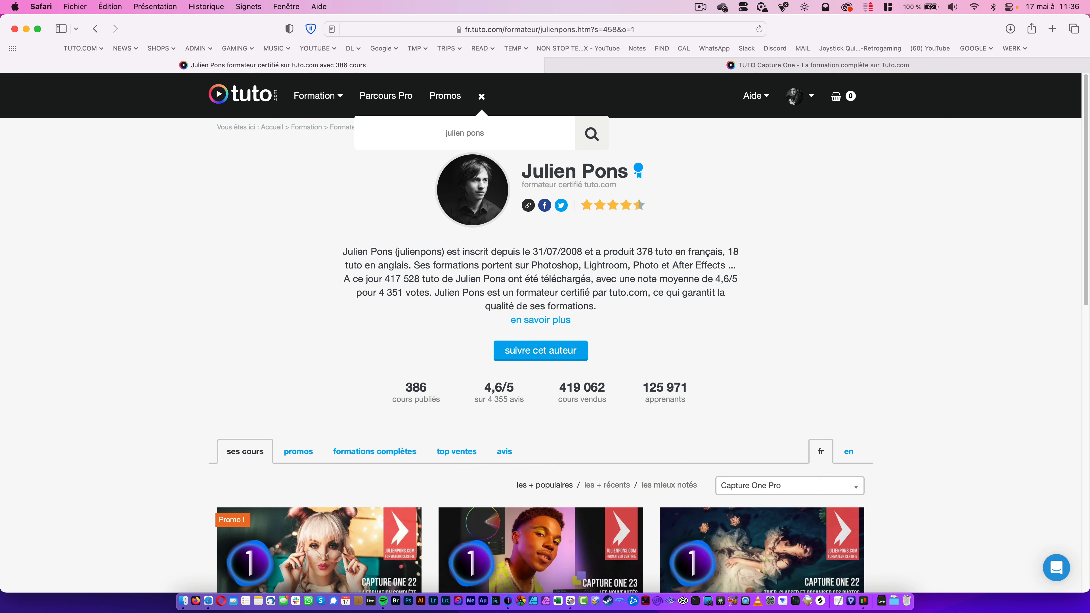
{"action": "left_click", "coordinate": [874, 314]}
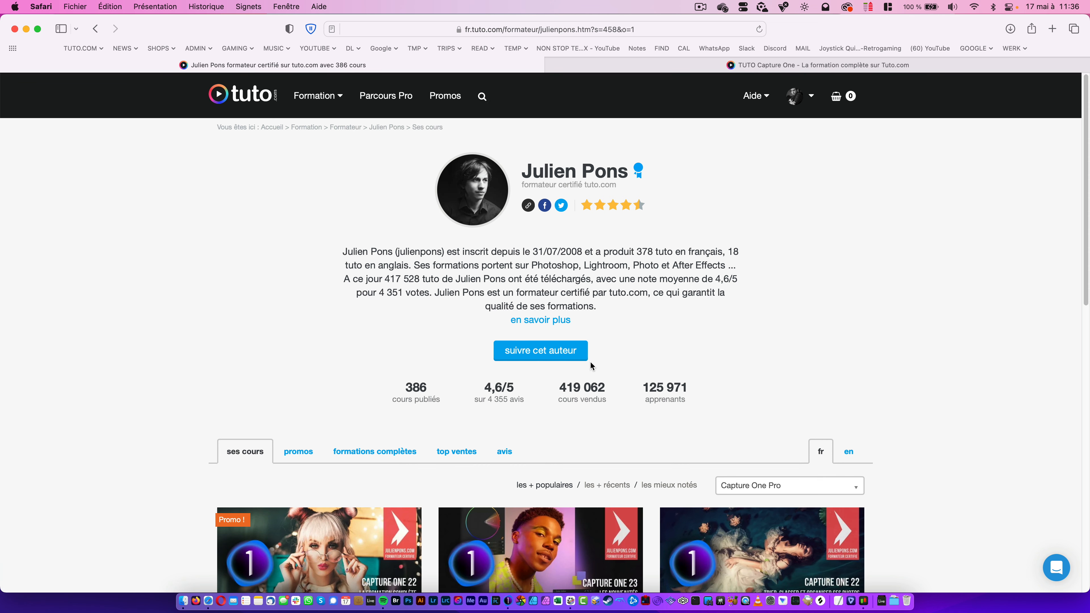
Examine the trainer's course list and its Capture One Pro software filter
{"action": "scroll", "coordinate": [588, 359], "scroll_direction": "down", "scroll_amount": 1}
{"action": "scroll", "coordinate": [587, 358], "scroll_direction": "down", "scroll_amount": 3}
{"action": "left_click", "coordinate": [848, 317]}
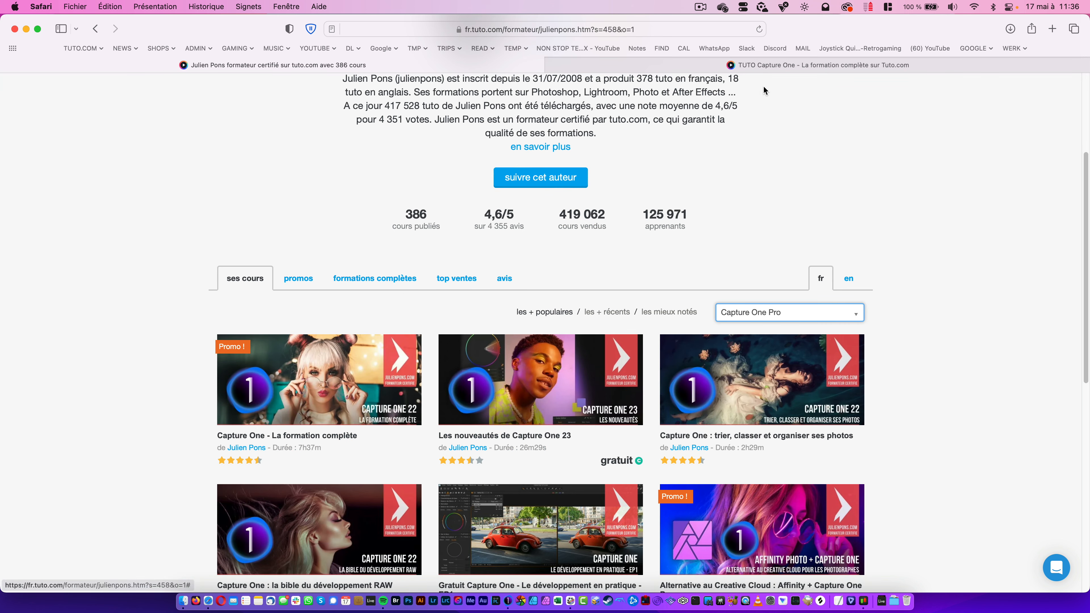
View the Capture One - La formation complète course page and examine the sorting and RAW development tutorials in its bundle
{"action": "left_click", "coordinate": [761, 67]}
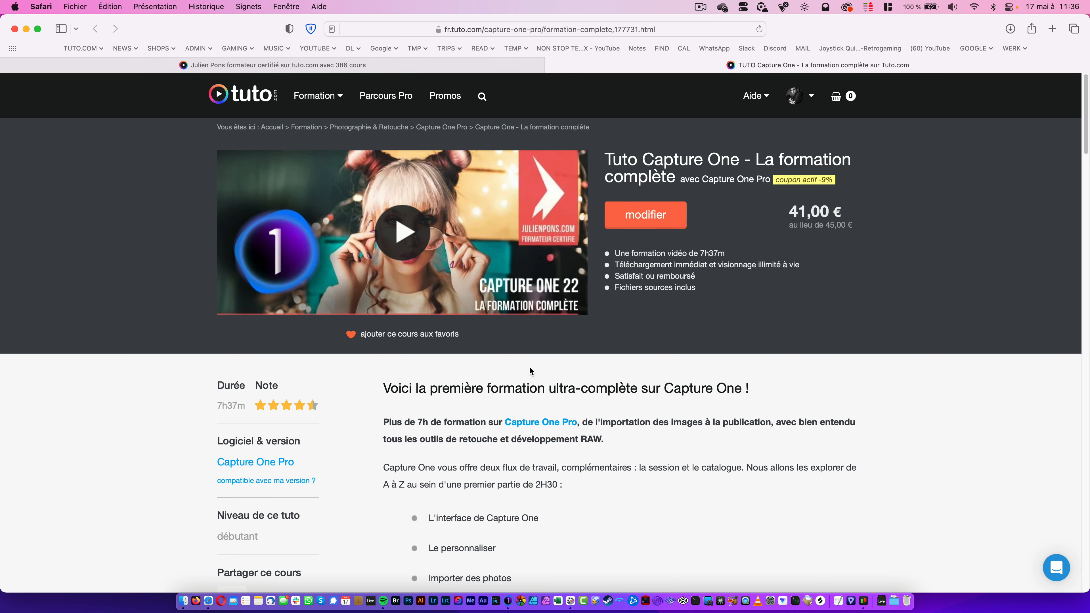
{"action": "scroll", "coordinate": [569, 359], "scroll_direction": "down", "scroll_amount": 15}
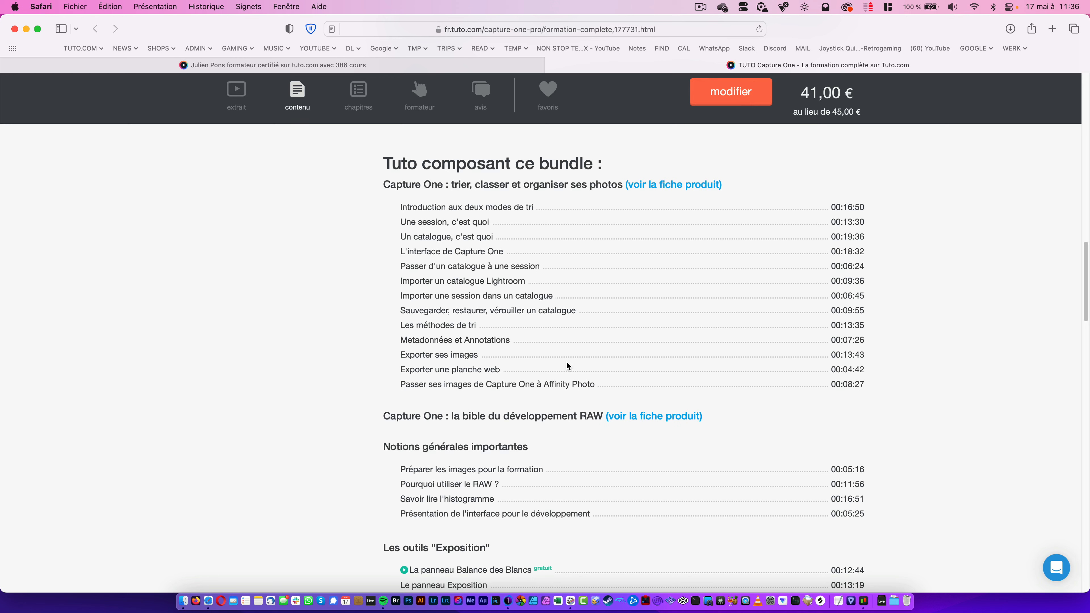
{"action": "left_click_drag", "start_coordinate": [384, 186], "coordinate": [624, 189]}
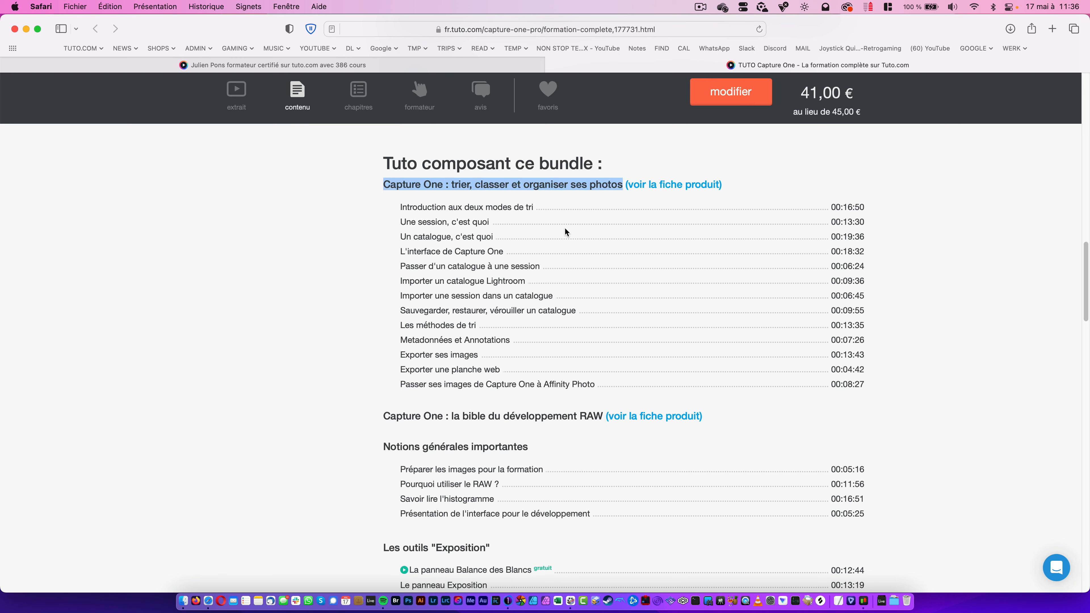
{"action": "scroll", "coordinate": [434, 248], "scroll_direction": "down", "scroll_amount": 5}
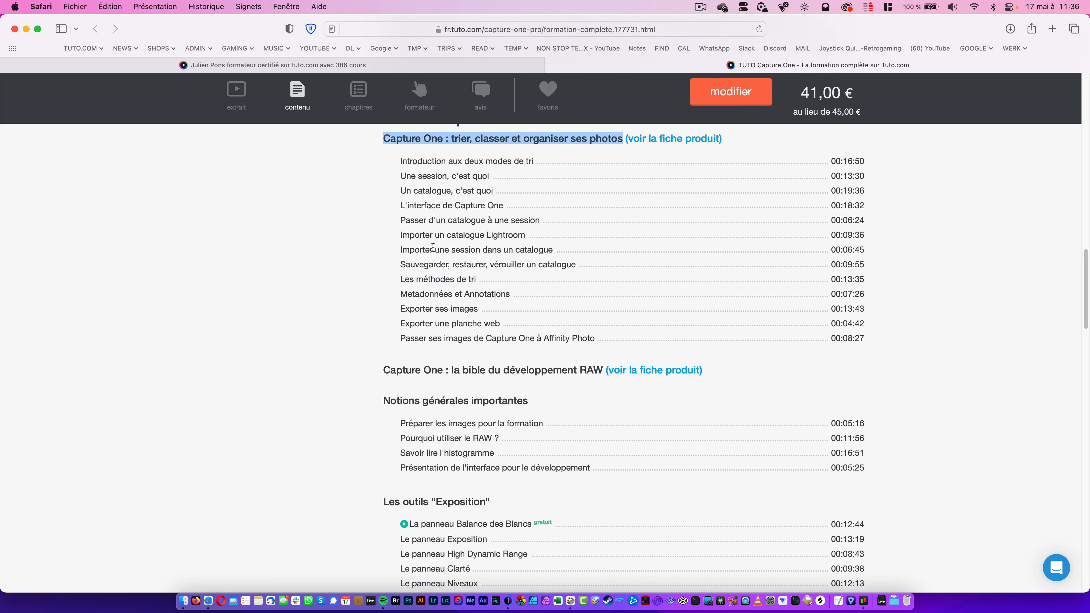
{"action": "left_click_drag", "start_coordinate": [388, 264], "coordinate": [603, 263]}
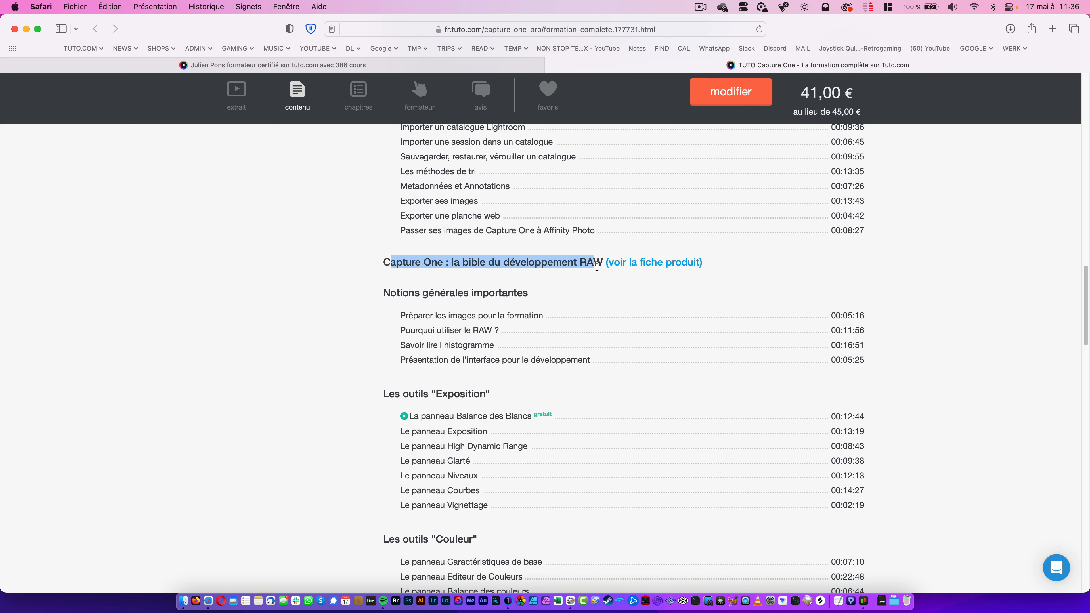
{"action": "scroll", "coordinate": [559, 414], "scroll_direction": "up", "scroll_amount": 10}
{"action": "scroll", "coordinate": [558, 409], "scroll_direction": "up", "scroll_amount": 10}
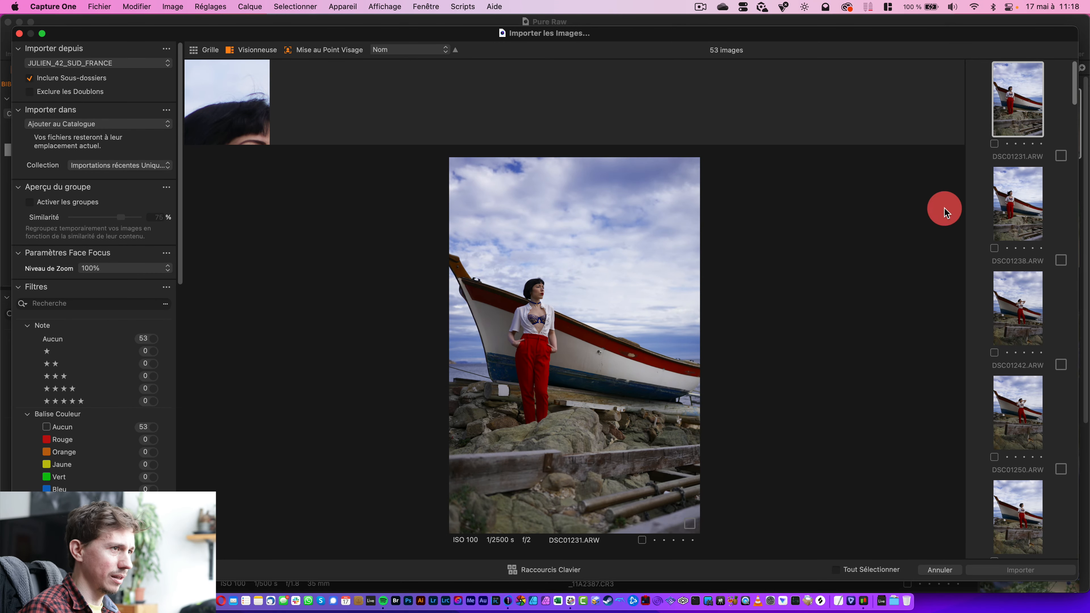
Return to Capture One's import window and preview the boat portraits from DSC01293.ARW to DSC01310.ARW
{"action": "scroll", "coordinate": [1071, 99], "scroll_direction": "down", "scroll_amount": 5}
{"action": "left_click_drag", "start_coordinate": [1071, 99], "coordinate": [1073, 80]}
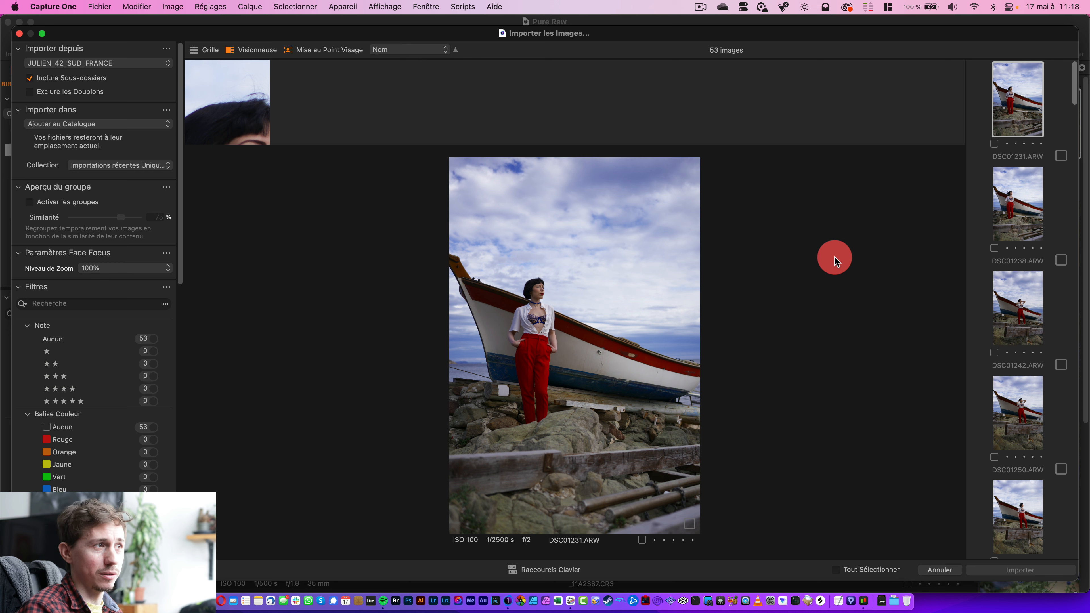
{"action": "left_click_drag", "start_coordinate": [1072, 98], "coordinate": [1073, 147]}
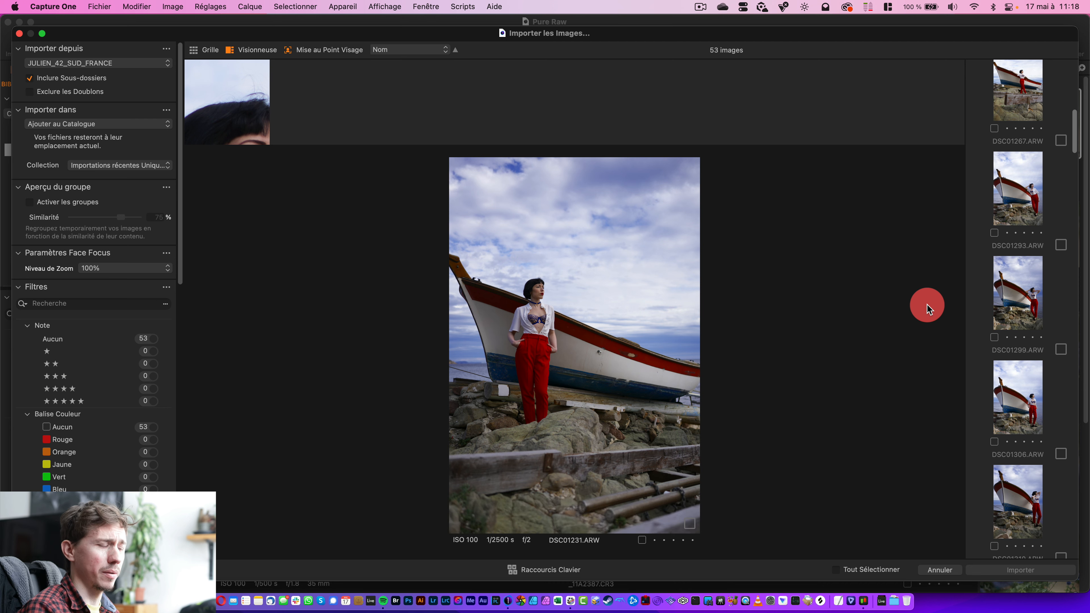
{"action": "left_click", "coordinate": [1041, 165]}
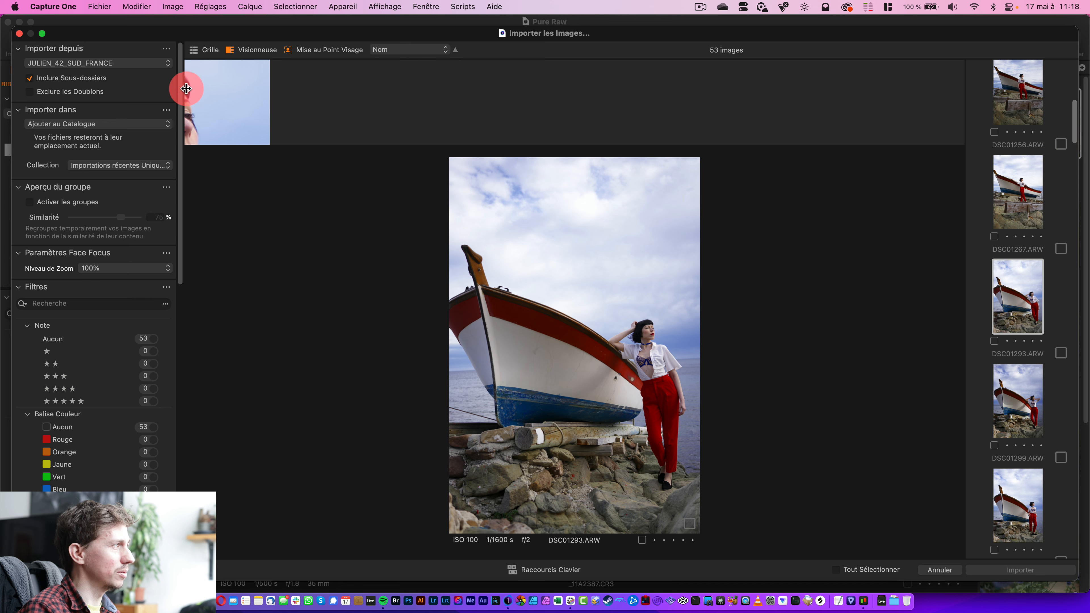
{"action": "left_click", "coordinate": [1031, 396]}
{"action": "left_click", "coordinate": [1026, 473]}
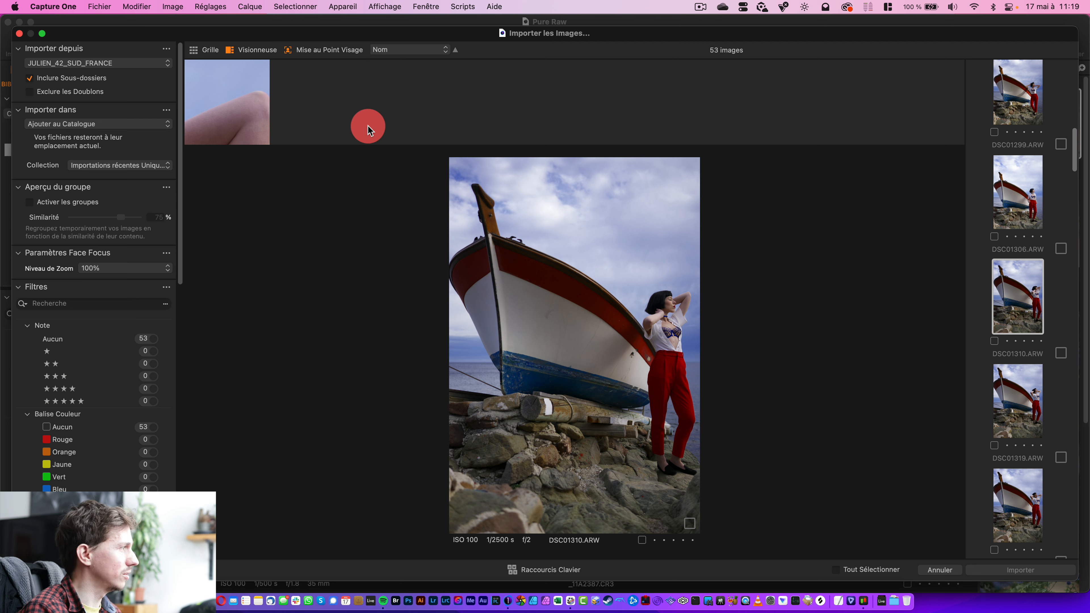
Preview DSC01310.ARW and DSC01231.ARW with the Face Focus zoom level Limiter aux Visages, and restore the zoom level to 100%
{"action": "left_click", "coordinate": [166, 268]}
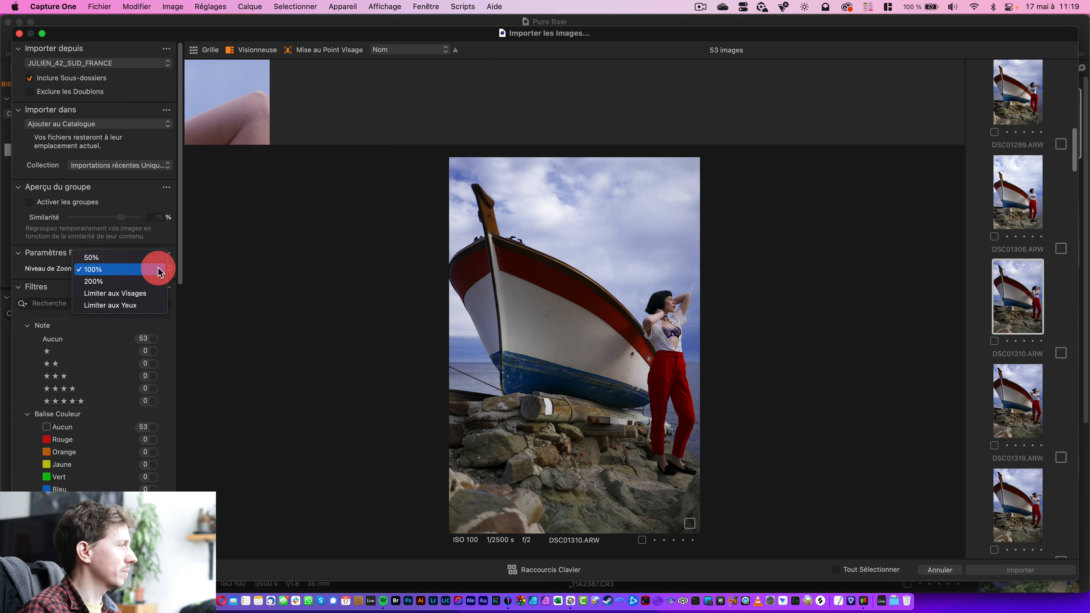
{"action": "left_click", "coordinate": [156, 296]}
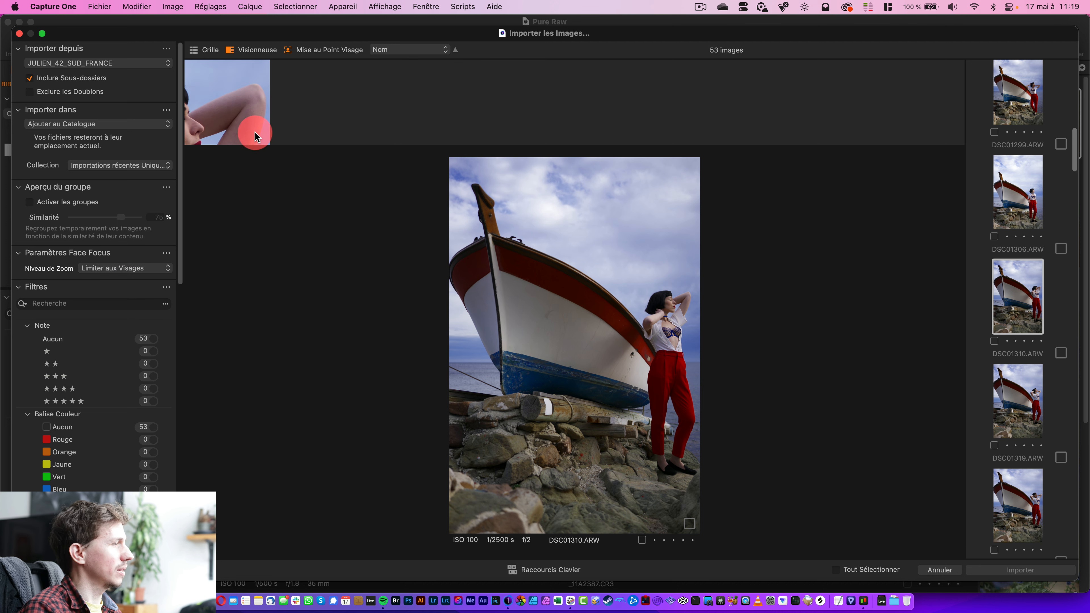
{"action": "left_click_drag", "start_coordinate": [1072, 150], "coordinate": [1070, 88]}
{"action": "left_click", "coordinate": [1025, 88]}
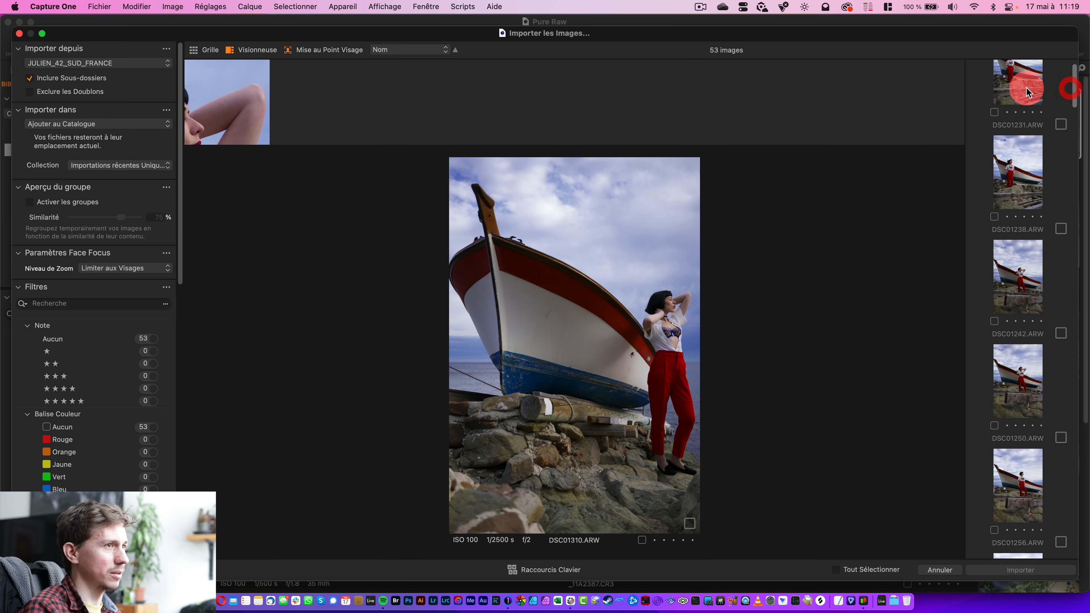
{"action": "left_click", "coordinate": [127, 266]}
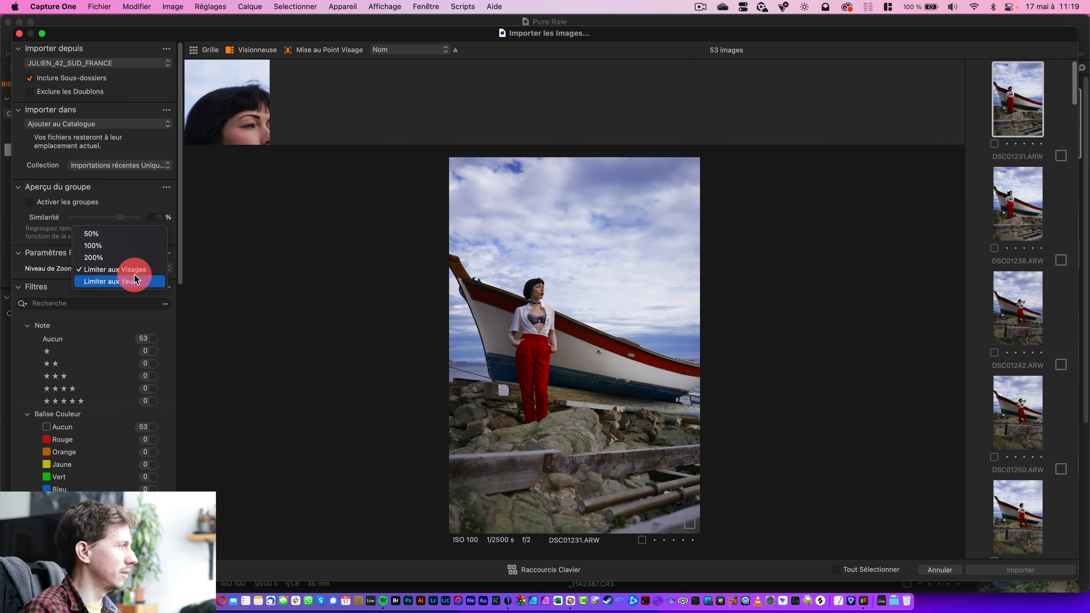
{"action": "left_click", "coordinate": [140, 249]}
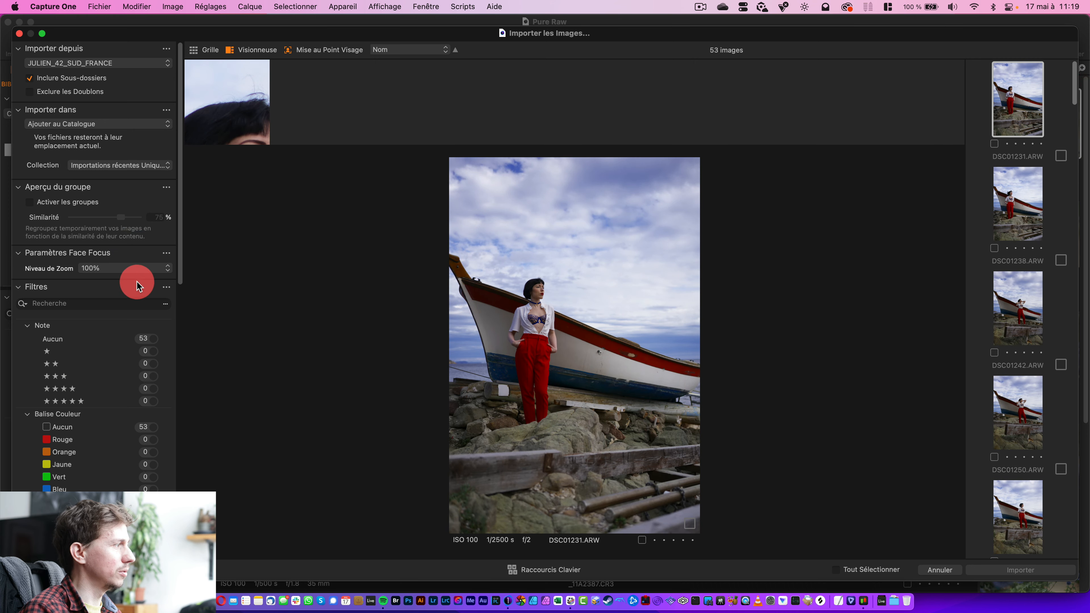
Try the Face Focus zoom level Limiter aux Yeux and set it to Limiter aux Visages
{"action": "left_click", "coordinate": [138, 269]}
{"action": "left_click", "coordinate": [146, 304]}
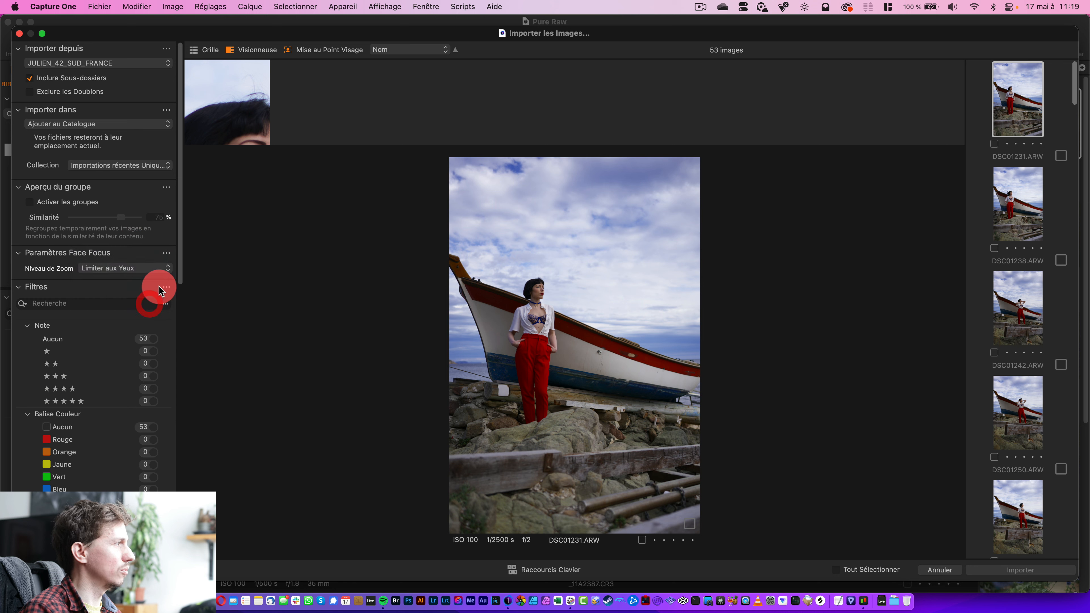
{"action": "left_click", "coordinate": [141, 269]}
{"action": "left_click", "coordinate": [146, 258]}
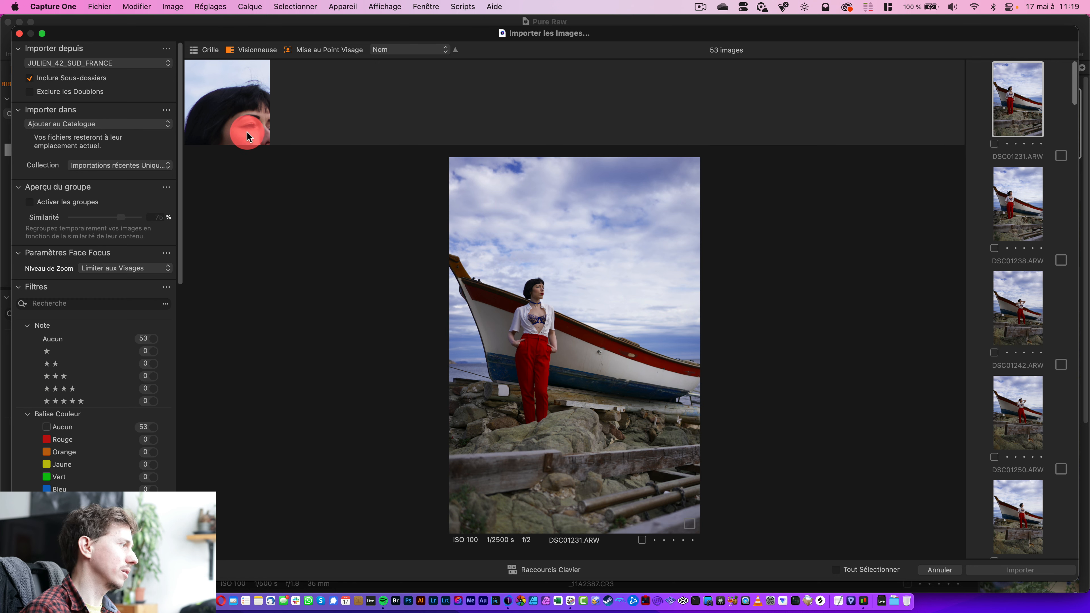
Preview the faces in the boat portraits DSC01250.ARW, DSC01267.ARW, DSC01331.ARW and DSC01347.ARW
{"action": "left_click", "coordinate": [1032, 418]}
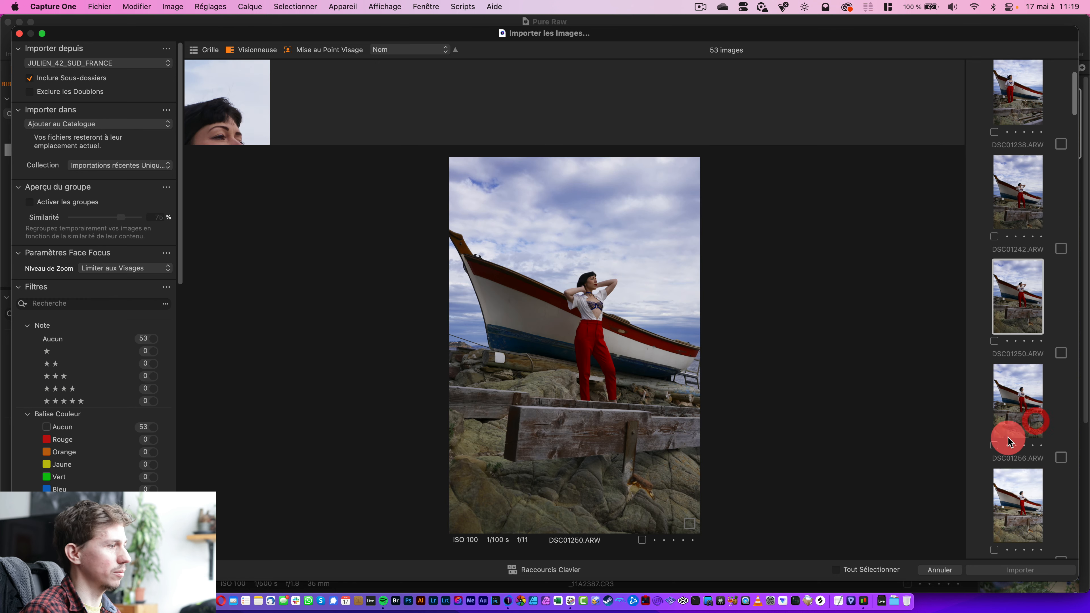
{"action": "scroll", "coordinate": [1012, 472], "scroll_direction": "down", "scroll_amount": 5}
{"action": "left_click", "coordinate": [1012, 485]}
{"action": "scroll", "coordinate": [1030, 381], "scroll_direction": "down", "scroll_amount": 10}
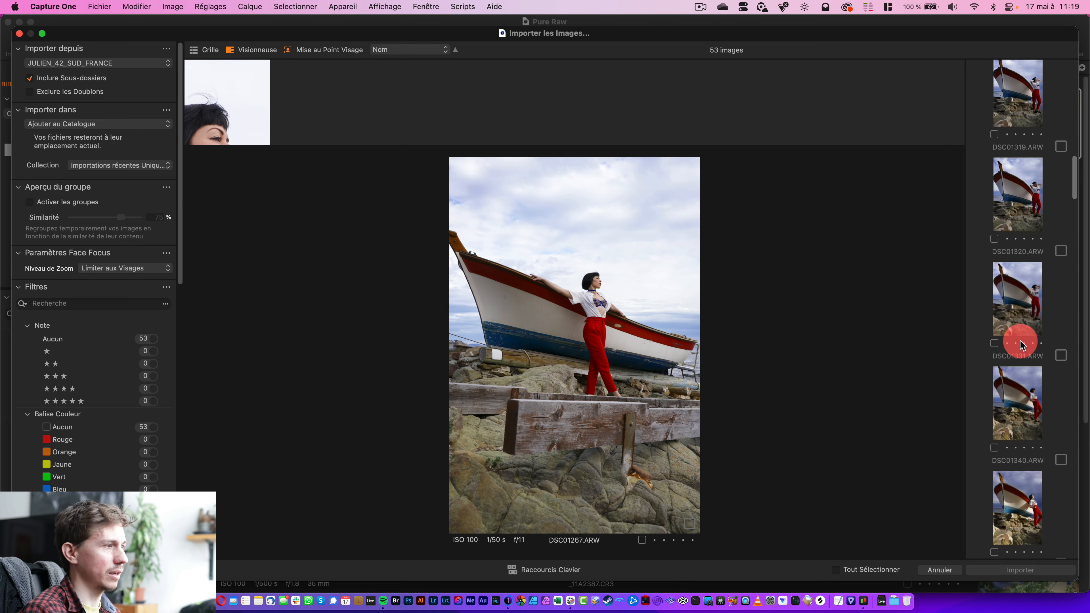
{"action": "left_click", "coordinate": [1006, 312]}
{"action": "scroll", "coordinate": [1011, 370], "scroll_direction": "down", "scroll_amount": 4}
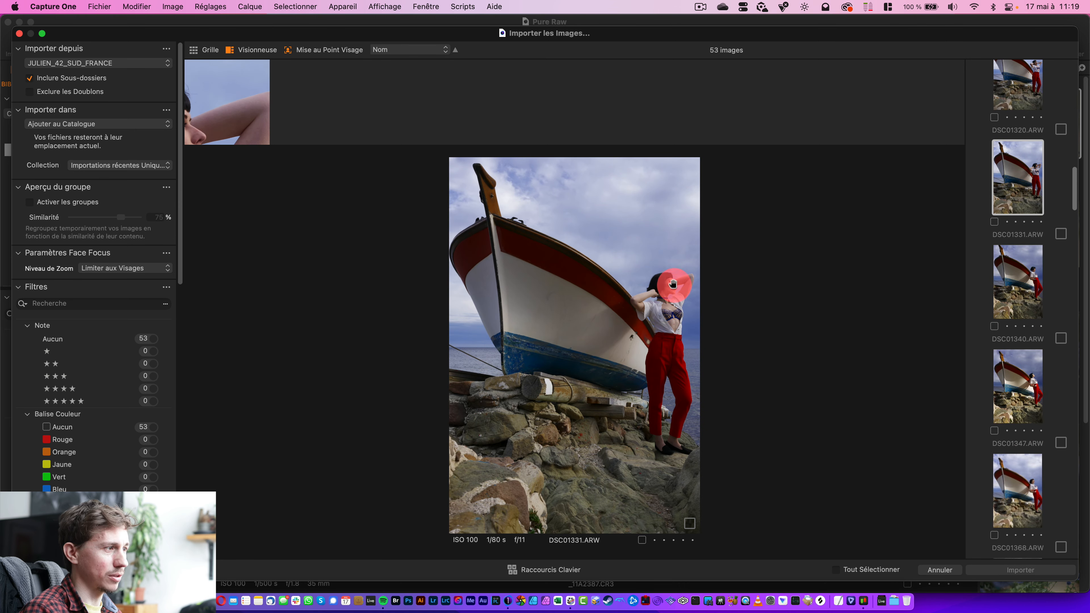
{"action": "left_click", "coordinate": [999, 370]}
Preview the faces in DSC01382.ARW, DSC01395.ARW, DSC01441.ARW and DSC01481.ARW
{"action": "scroll", "coordinate": [995, 368], "scroll_direction": "down", "scroll_amount": 10}
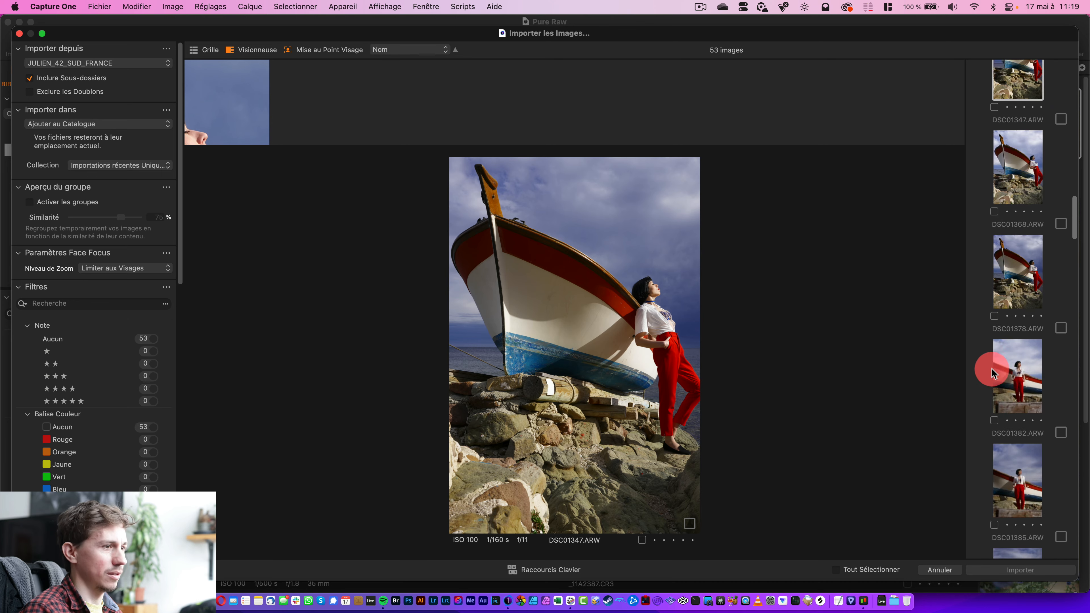
{"action": "left_click", "coordinate": [1007, 360]}
{"action": "scroll", "coordinate": [1010, 356], "scroll_direction": "down", "scroll_amount": 8}
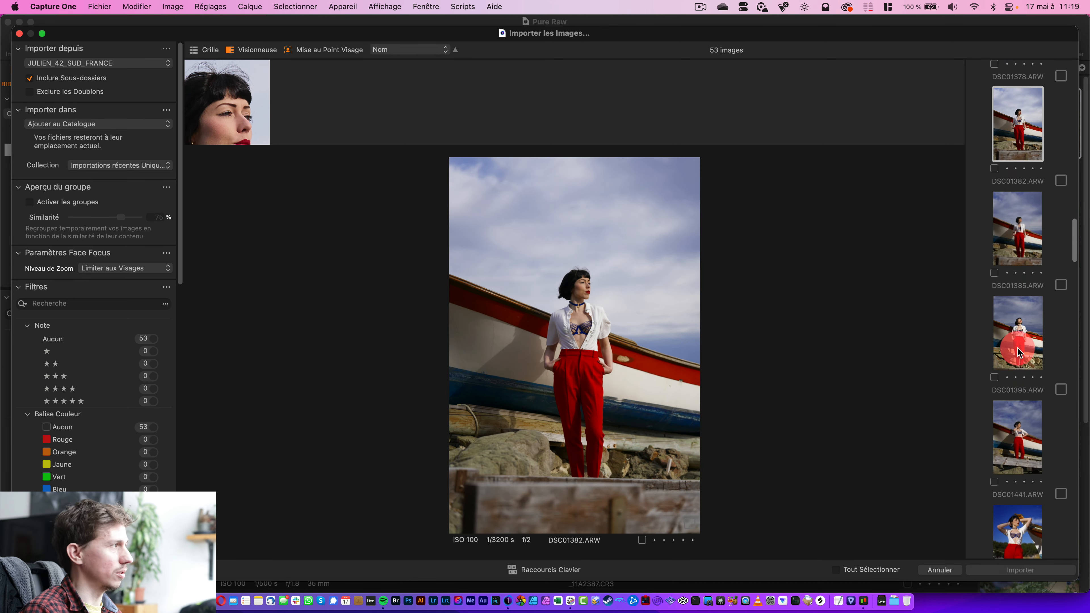
{"action": "left_click", "coordinate": [1017, 347]}
{"action": "left_click", "coordinate": [1014, 396]}
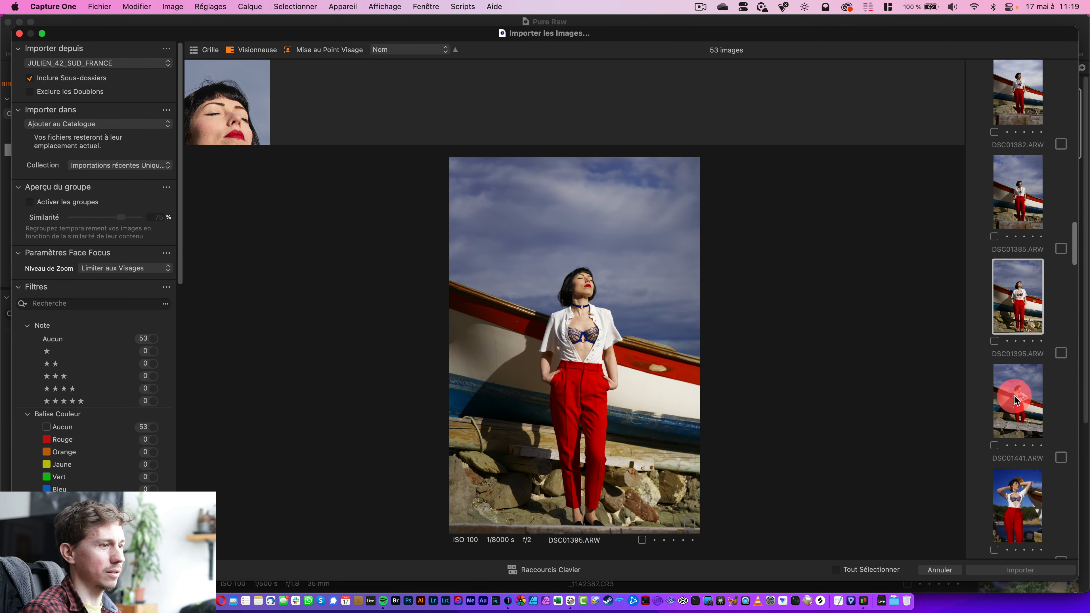
{"action": "left_click", "coordinate": [1017, 476]}
Preview the blue-sky portraits DSC01556.ARW, DSC01557.ARW and DSC01575.ARW with their face close-ups
{"action": "scroll", "coordinate": [1011, 400], "scroll_direction": "down", "scroll_amount": 2}
{"action": "left_click_drag", "start_coordinate": [1072, 271], "coordinate": [1072, 346]}
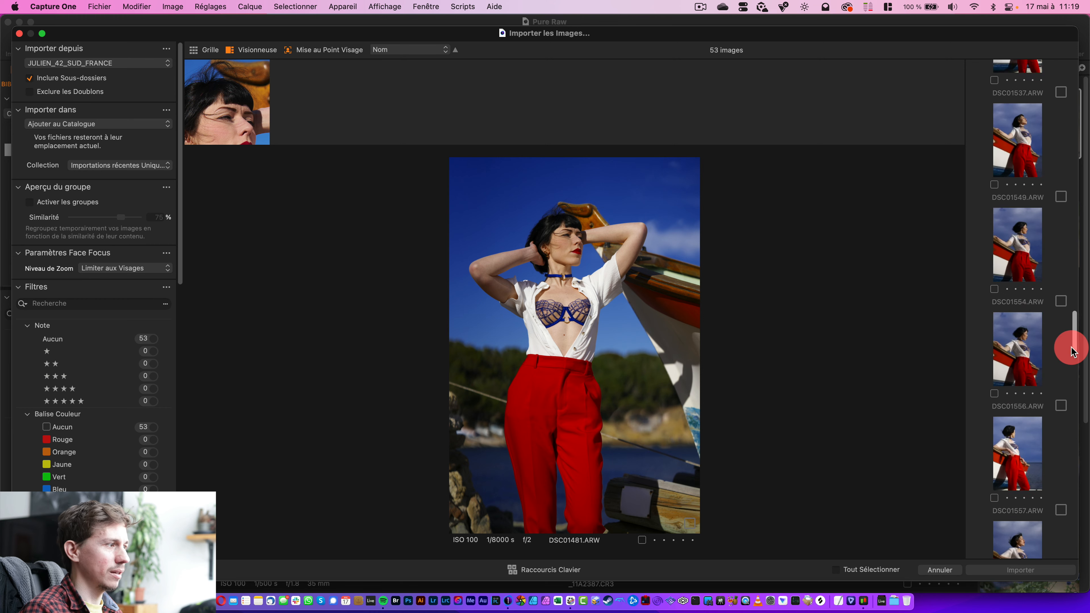
{"action": "left_click", "coordinate": [1030, 348]}
{"action": "left_click", "coordinate": [1023, 419]}
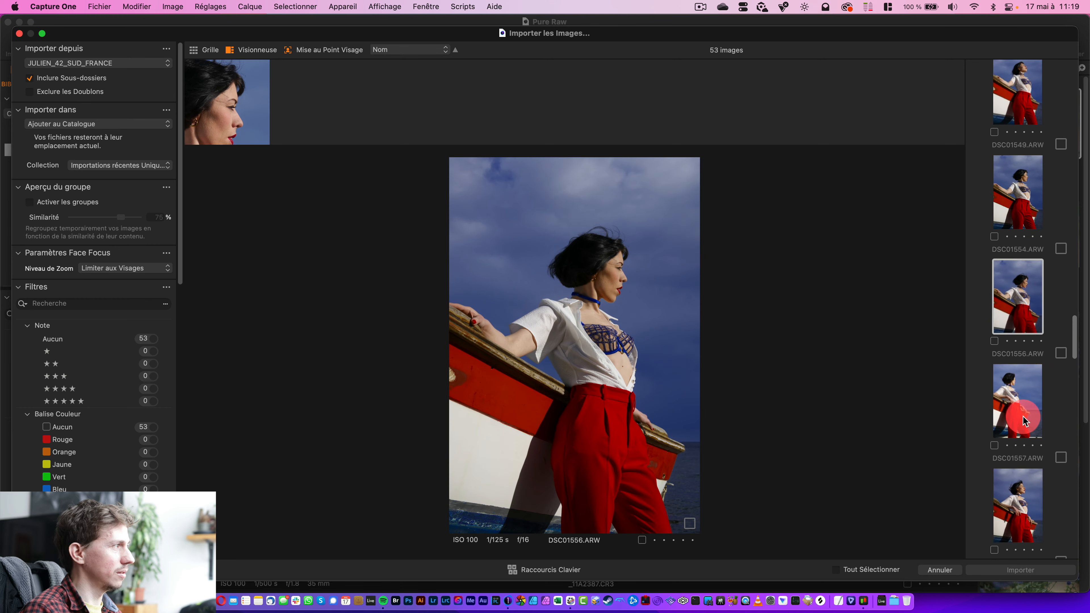
{"action": "left_click", "coordinate": [1025, 487]}
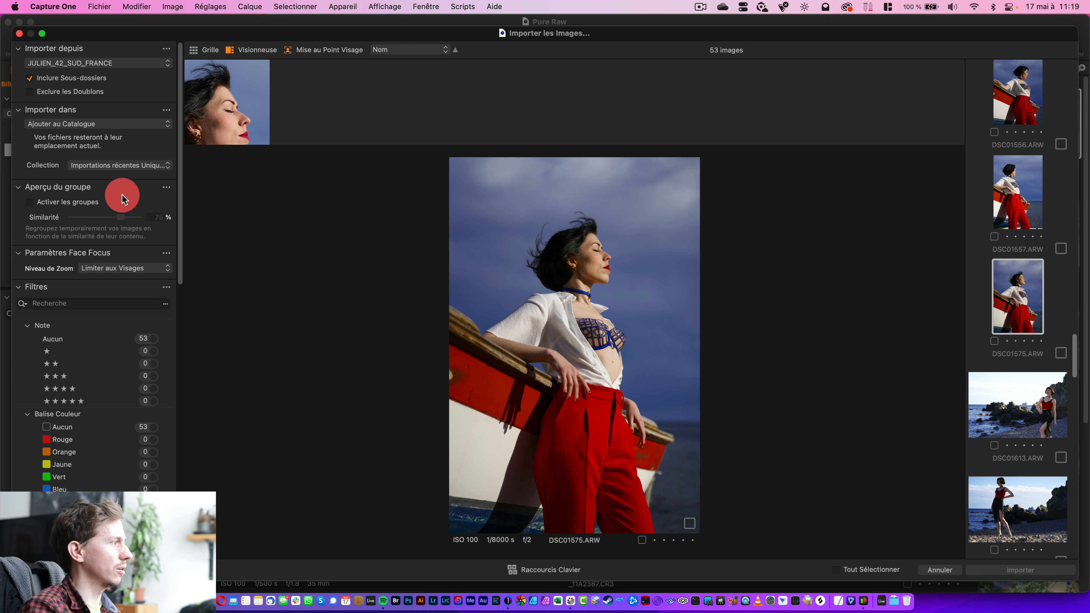
Compare the face close-up of DSC01575.ARW at zoom level 100% and at Limiter aux Visages
{"action": "left_click", "coordinate": [144, 277]}
{"action": "left_click", "coordinate": [151, 246]}
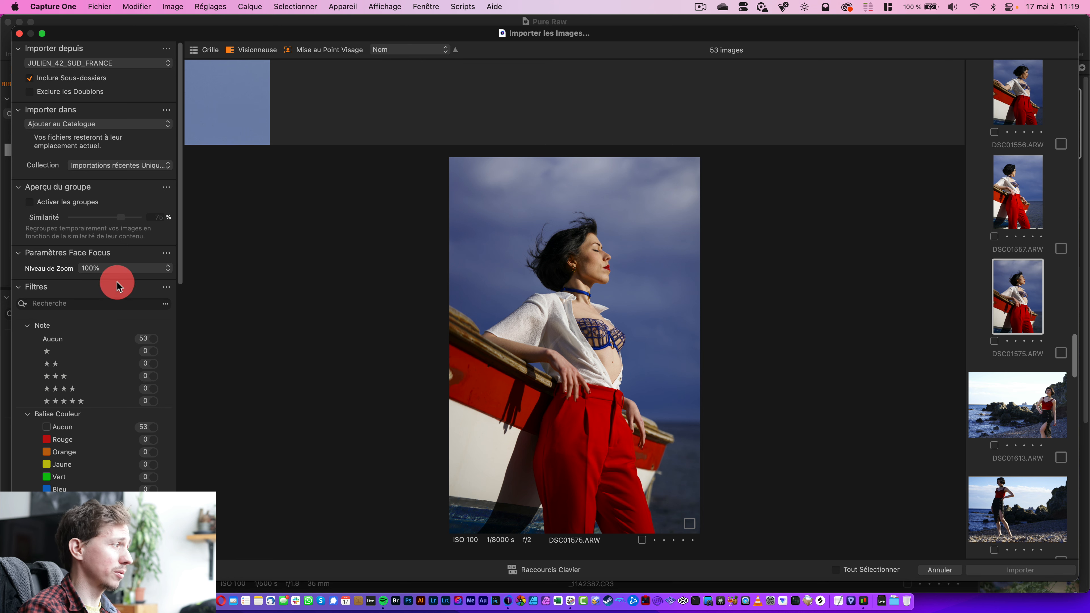
{"action": "left_click", "coordinate": [129, 267]}
{"action": "left_click", "coordinate": [140, 295]}
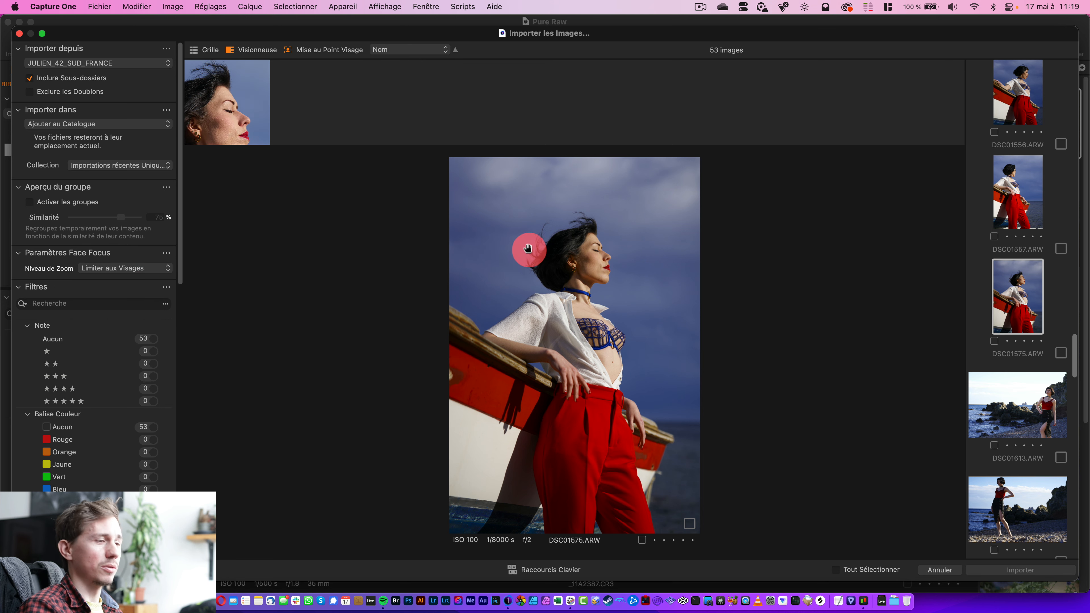
Preview the beach portraits DSC01613.ARW and DSC01651.ARW and inspect their face close-ups
{"action": "left_click", "coordinate": [1031, 427]}
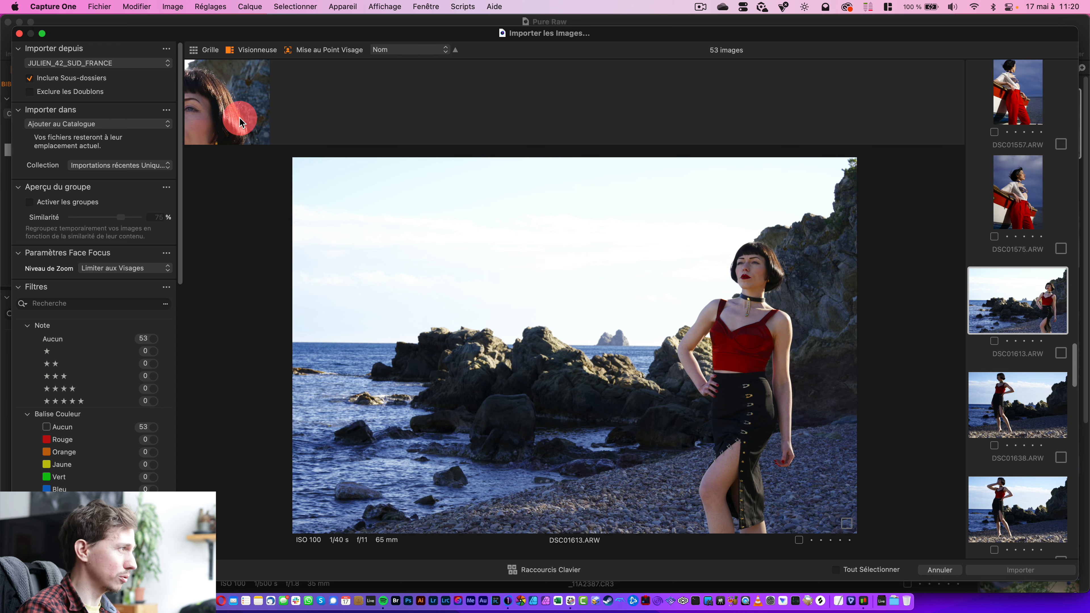
{"action": "left_click", "coordinate": [254, 118]}
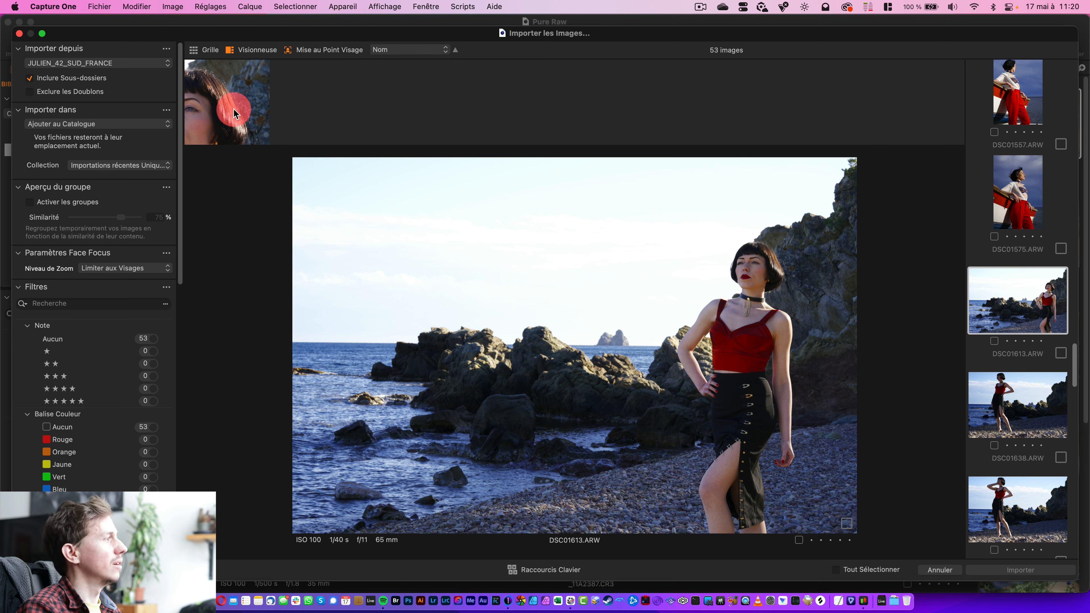
{"action": "scroll", "coordinate": [1070, 364], "scroll_direction": "down", "scroll_amount": 5}
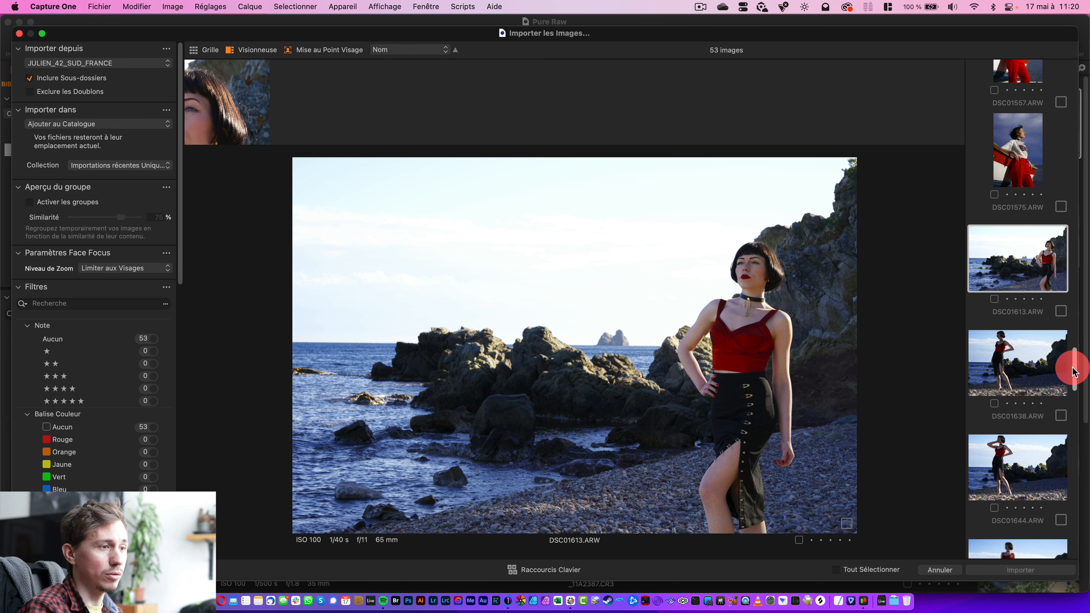
{"action": "left_click", "coordinate": [1026, 350]}
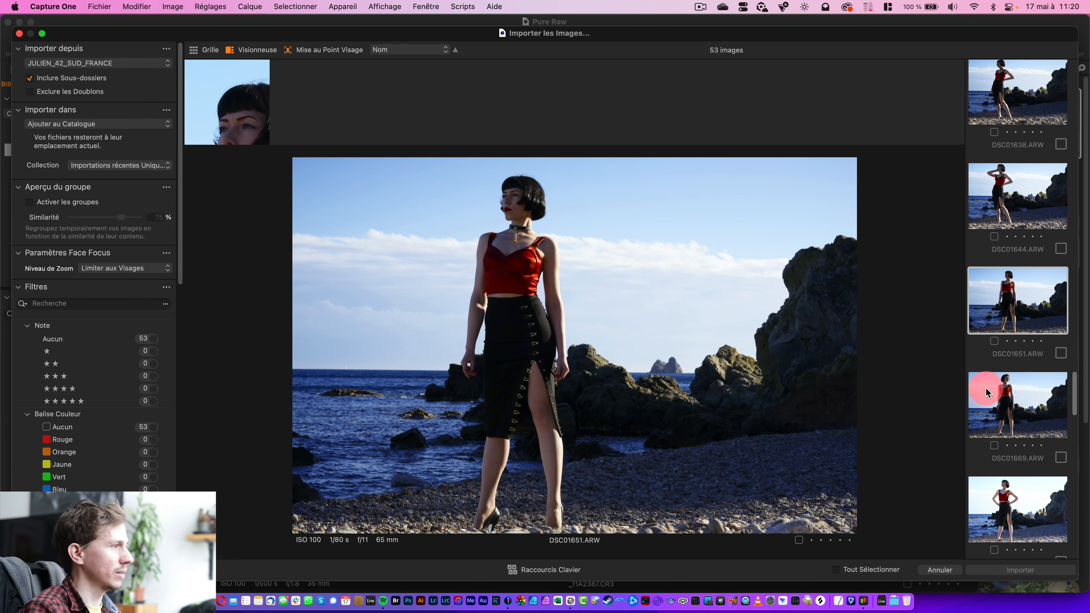
Preview the distant-figure shots under the tree, DSC01804.ARW and DSC01829.ARW, to check Face Focus on small faces
{"action": "scroll", "coordinate": [1017, 323], "scroll_direction": "up", "scroll_amount": 8}
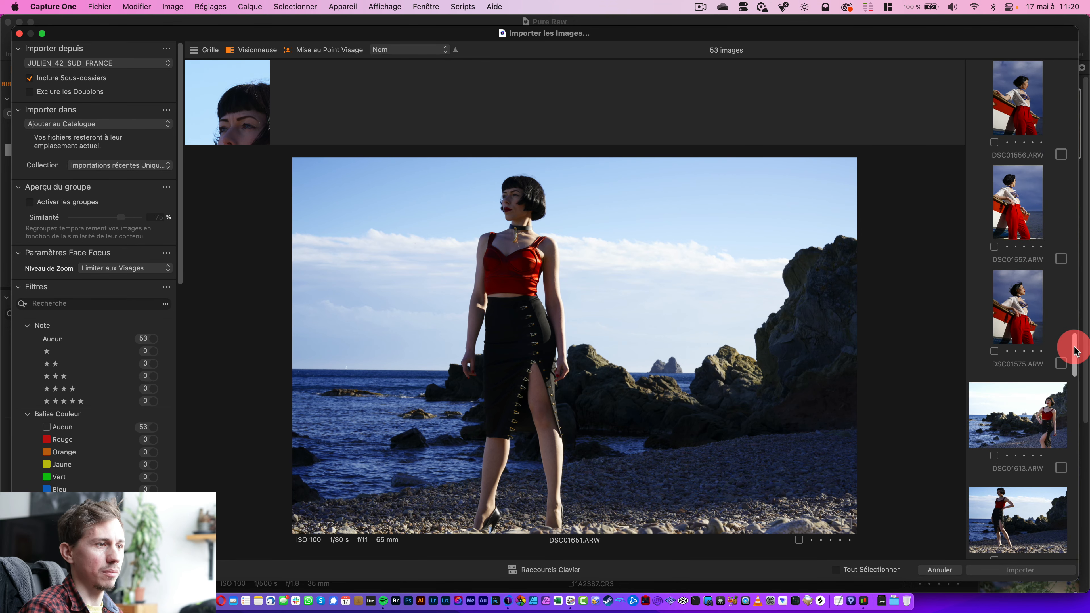
{"action": "left_click_drag", "start_coordinate": [1073, 343], "coordinate": [1062, 67]}
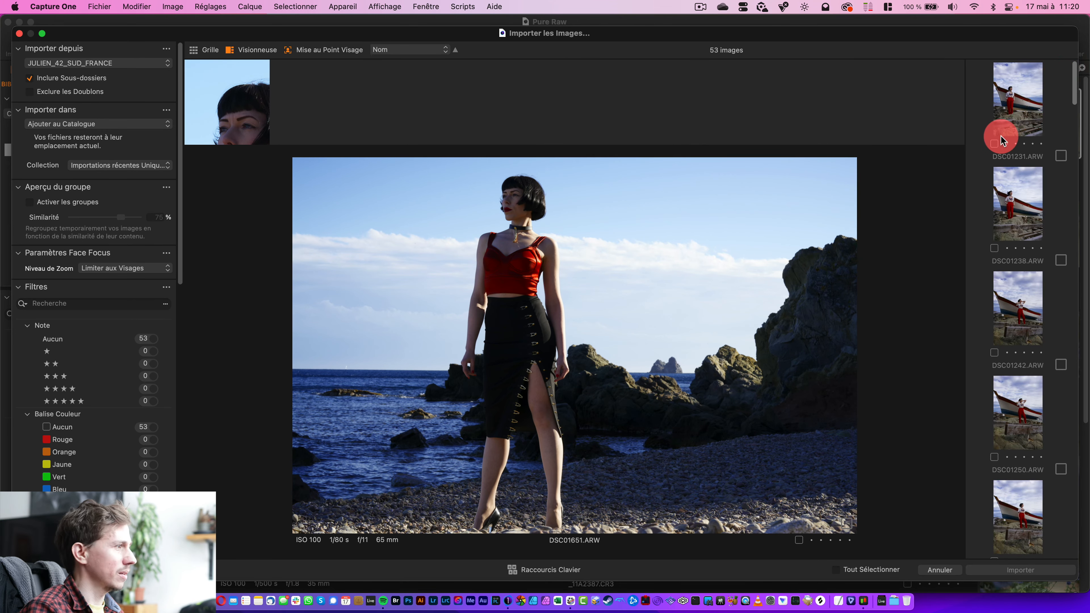
{"action": "scroll", "coordinate": [1033, 238], "scroll_direction": "down", "scroll_amount": 10}
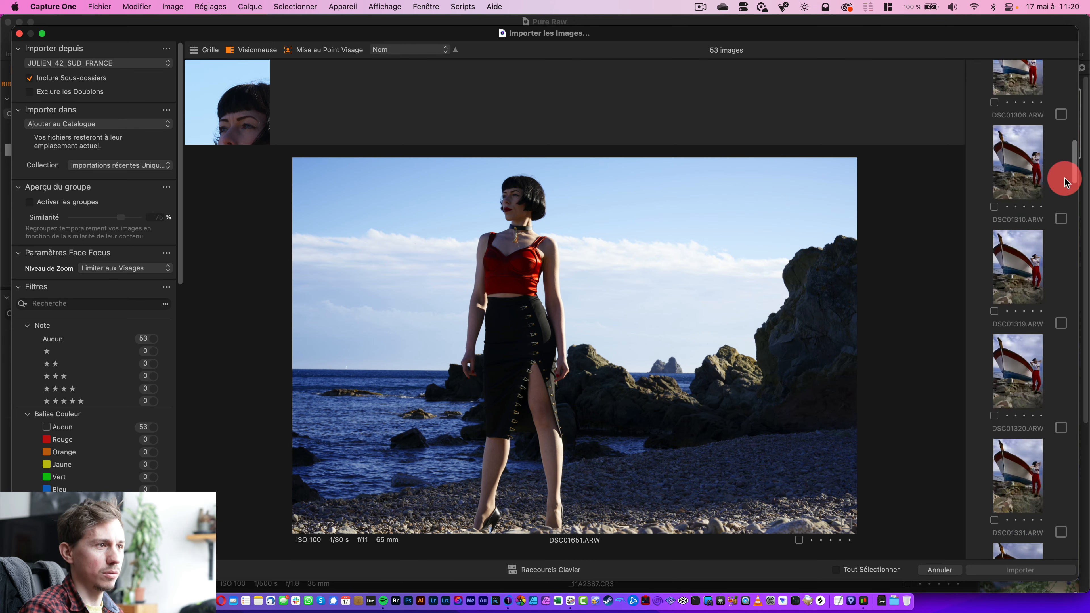
{"action": "left_click_drag", "start_coordinate": [1074, 173], "coordinate": [1051, 565]}
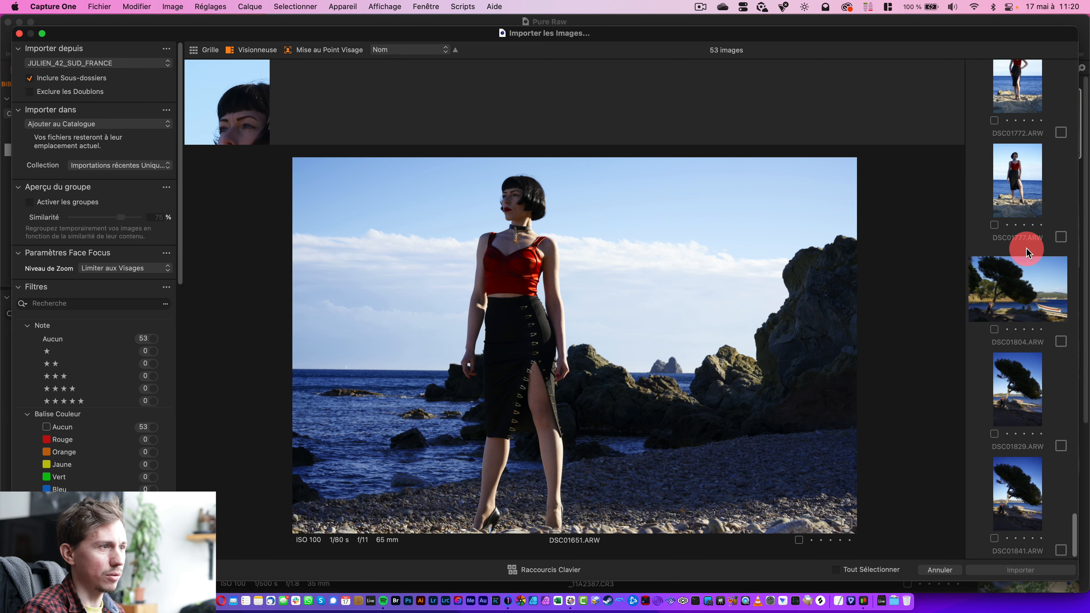
{"action": "left_click", "coordinate": [1016, 333]}
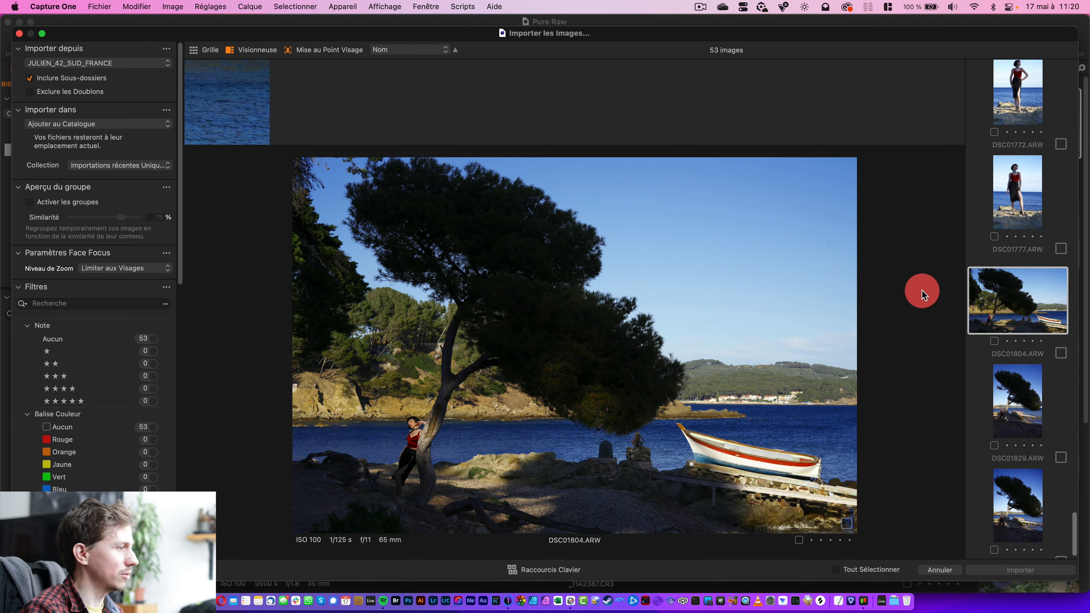
{"action": "left_click", "coordinate": [1003, 399]}
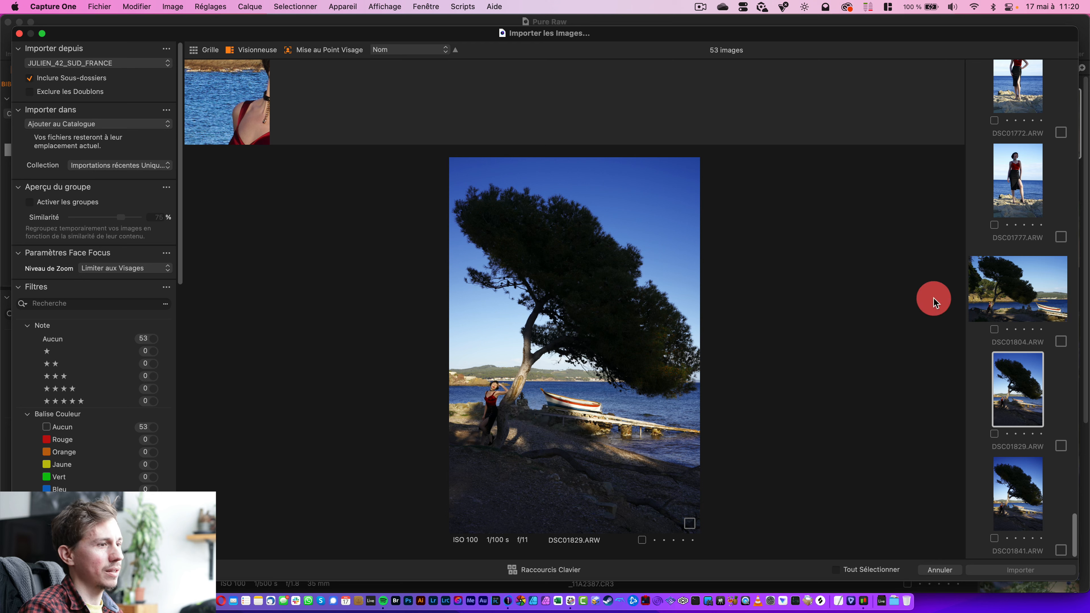
Return to the first images of the shoot and reposition and enlarge the import window to fill the screen
{"action": "scroll", "coordinate": [995, 322], "scroll_direction": "up", "scroll_amount": 5}
{"action": "scroll", "coordinate": [995, 321], "scroll_direction": "up", "scroll_amount": 1}
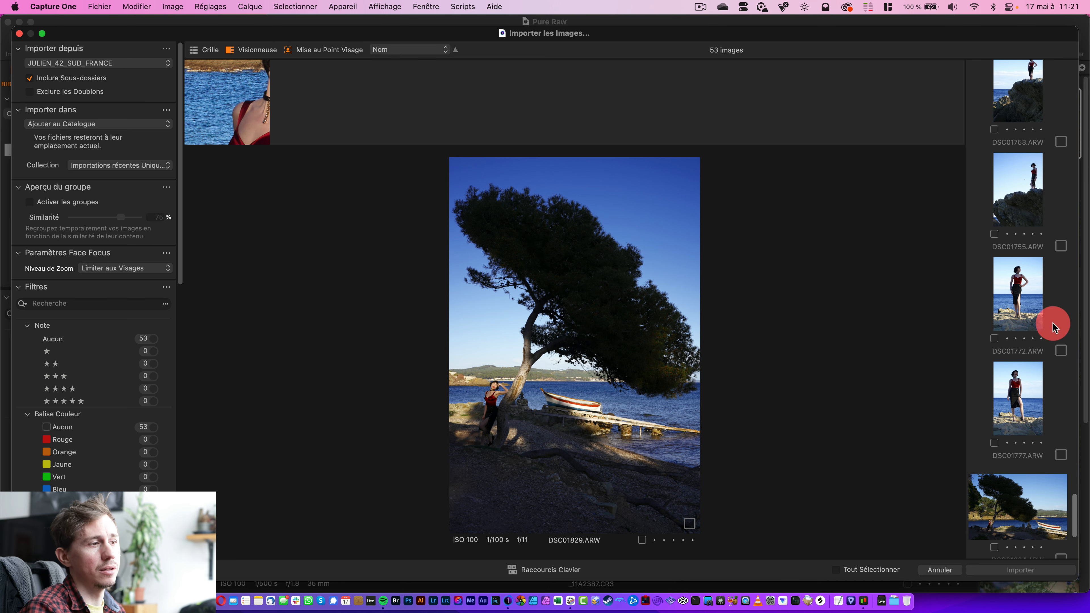
{"action": "scroll", "coordinate": [1035, 372], "scroll_direction": "up", "scroll_amount": 3}
{"action": "left_click_drag", "start_coordinate": [1074, 500], "coordinate": [1060, 48]}
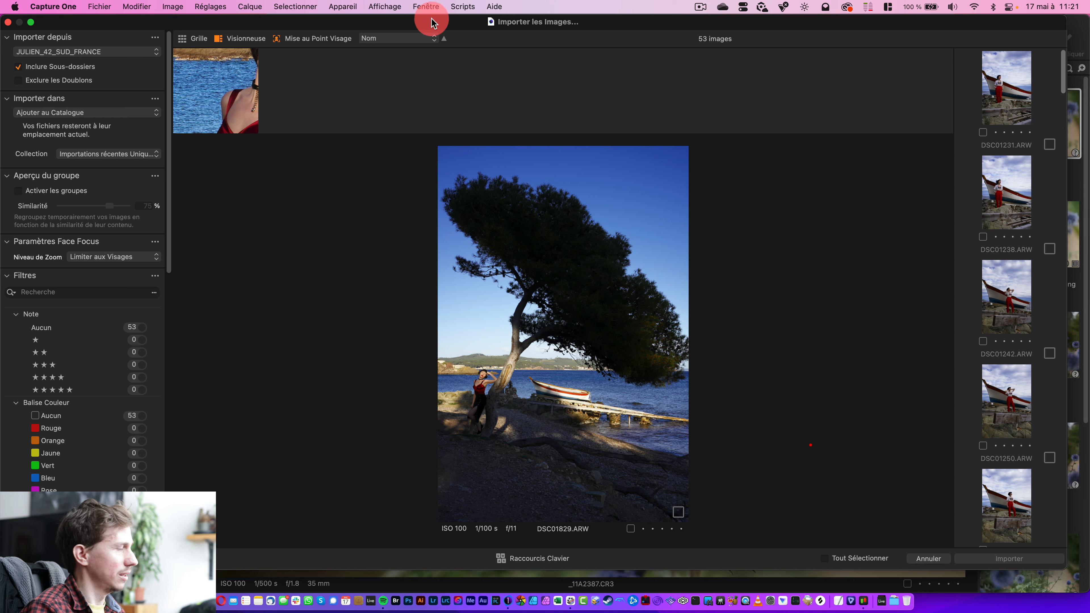
{"action": "left_click_drag", "start_coordinate": [1071, 571], "coordinate": [1087, 589]}
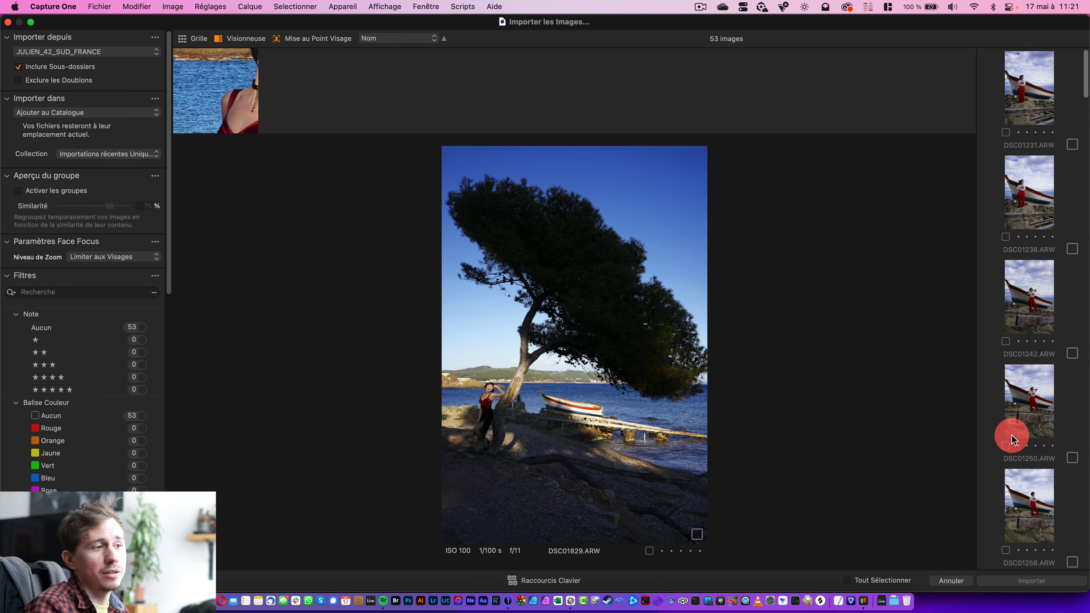
Preview the boat portraits DSC01238.ARW, DSC01242.ARW, DSC01250.ARW and DSC01293.ARW in the enlarged import window
{"action": "left_click", "coordinate": [1042, 177]}
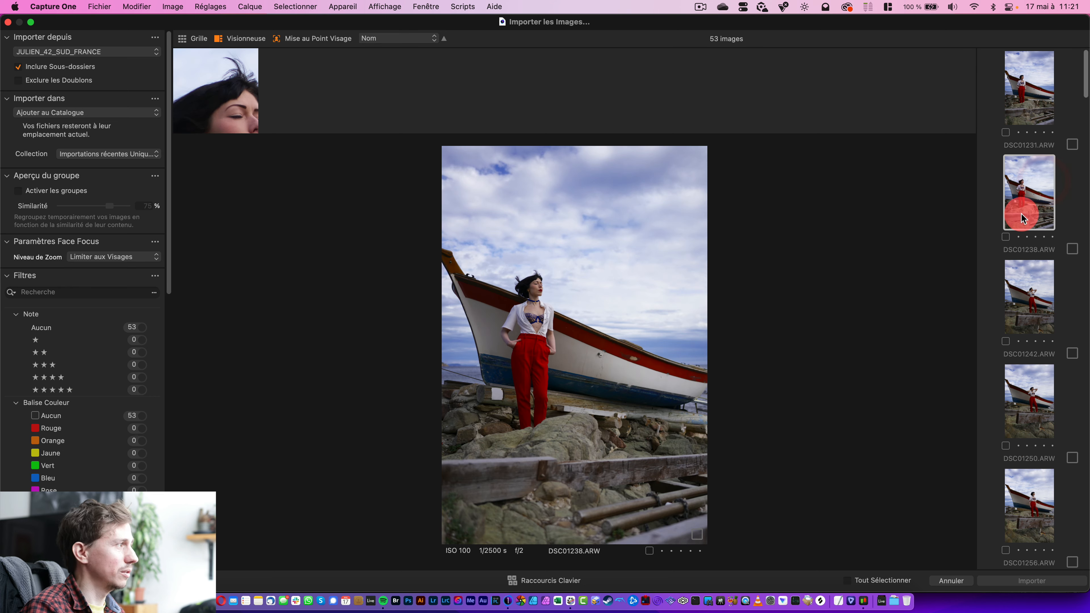
{"action": "left_click", "coordinate": [1038, 307]}
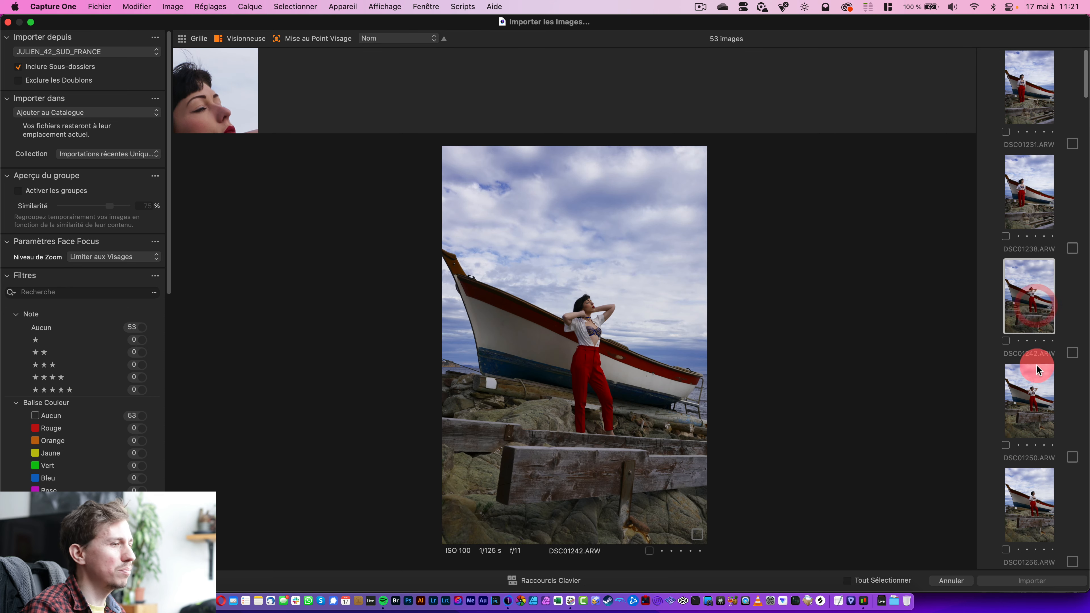
{"action": "left_click", "coordinate": [1043, 418]}
{"action": "scroll", "coordinate": [1038, 413], "scroll_direction": "down", "scroll_amount": 5}
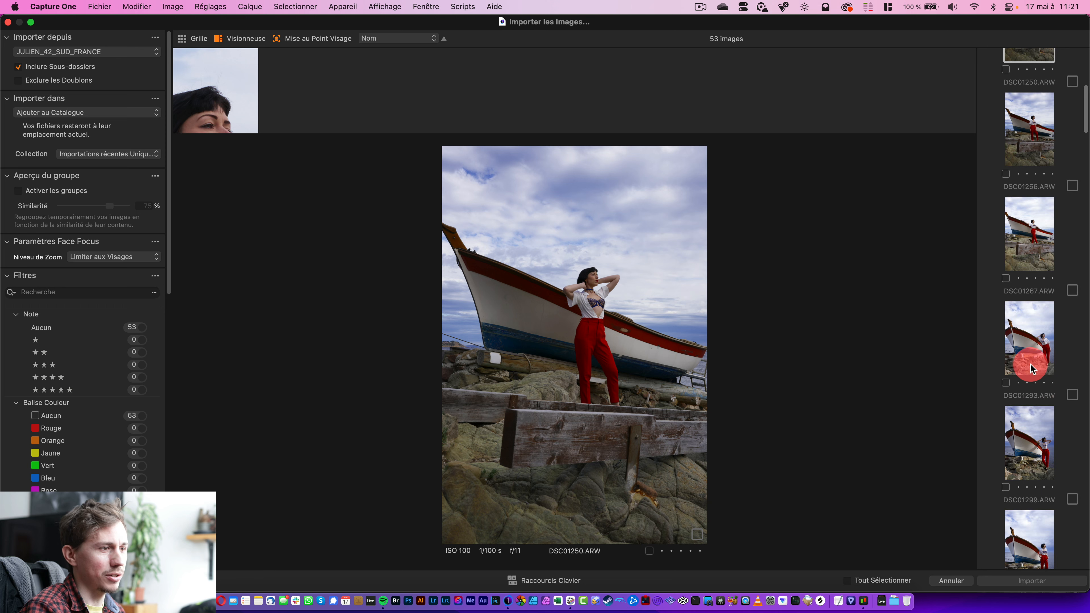
{"action": "left_click", "coordinate": [1037, 356]}
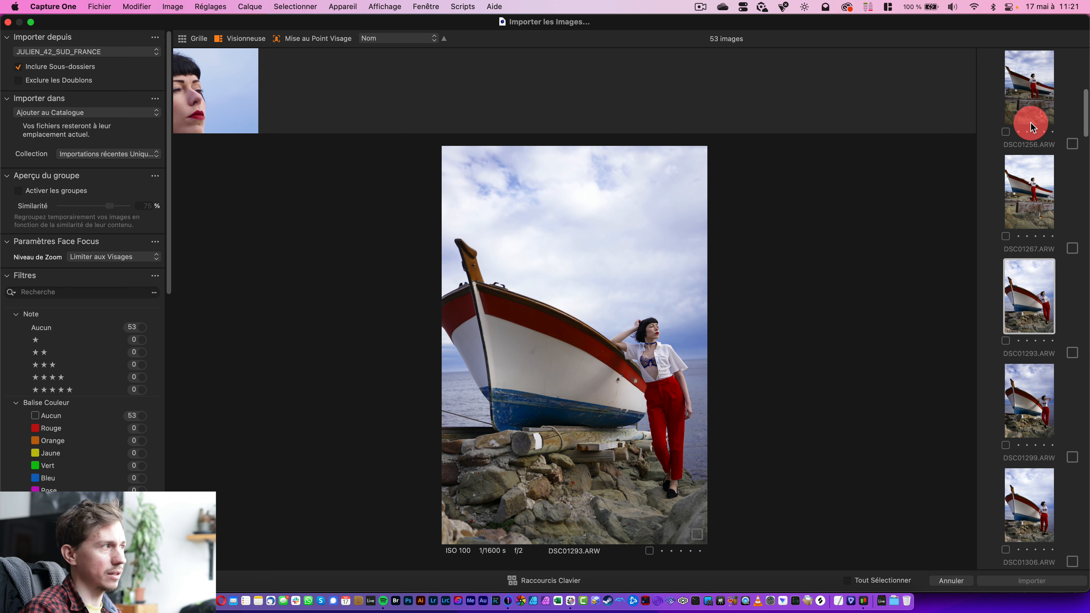
Mark the first three images, DSC01231.ARW, DSC01238.ARW and DSC01242.ARW, for import
{"action": "left_click_drag", "start_coordinate": [1081, 106], "coordinate": [1080, 61]}
{"action": "left_click", "coordinate": [1072, 145]}
{"action": "left_click", "coordinate": [1072, 248]}
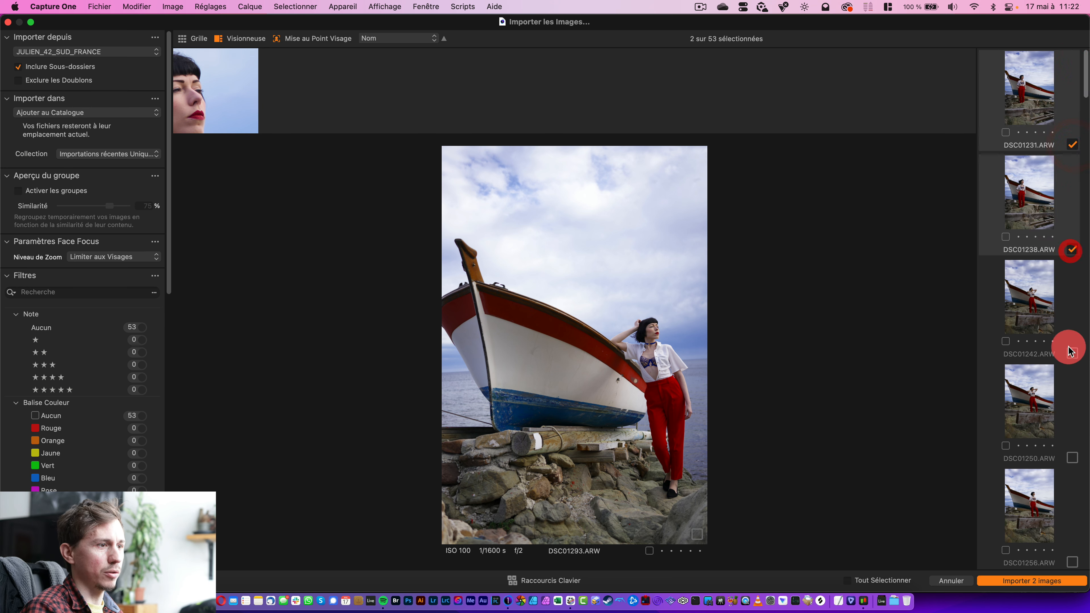
{"action": "left_click", "coordinate": [1071, 353]}
Mark DSC01441.ARW, DSC01395.ARW and DSC01385.ARW for import
{"action": "left_click_drag", "start_coordinate": [1082, 69], "coordinate": [1081, 258]}
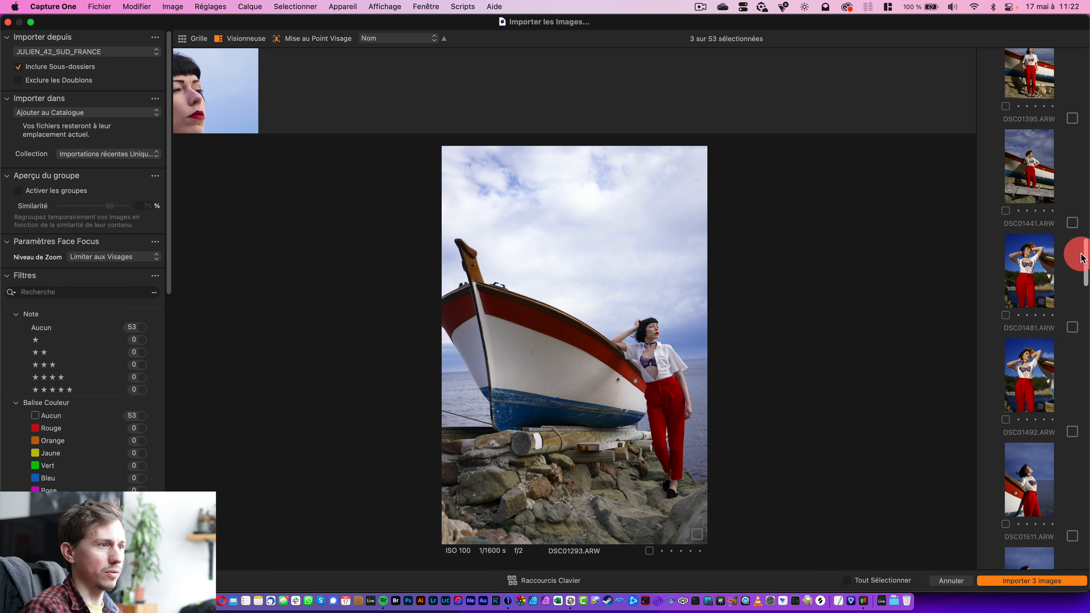
{"action": "left_click", "coordinate": [1072, 221]}
{"action": "left_click", "coordinate": [1071, 117]}
{"action": "left_click", "coordinate": [1071, 351]}
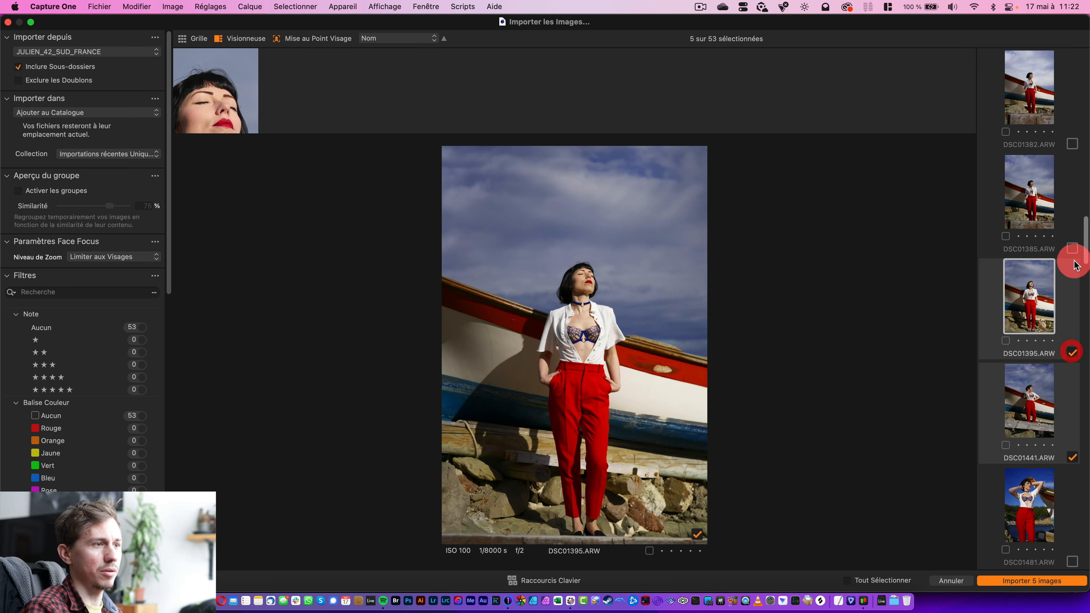
{"action": "left_click", "coordinate": [1072, 249]}
Mark DSC01554.ARW, DSC01556.ARW and DSC01575.ARW for import
{"action": "left_click_drag", "start_coordinate": [1082, 236], "coordinate": [1082, 340]}
{"action": "left_click", "coordinate": [1071, 286]}
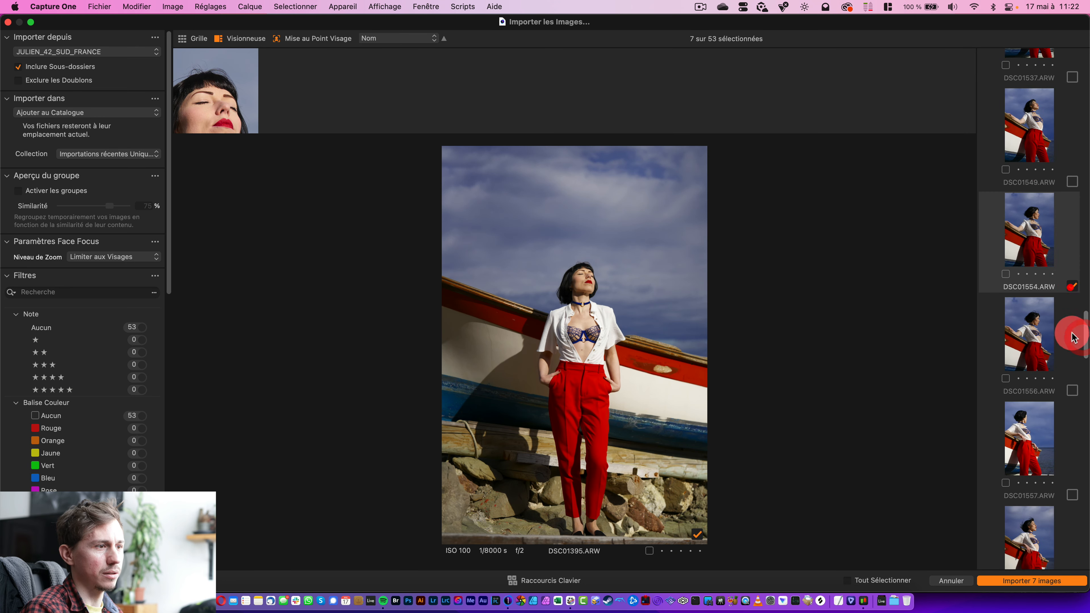
{"action": "left_click", "coordinate": [1072, 391]}
{"action": "left_click", "coordinate": [1072, 492]}
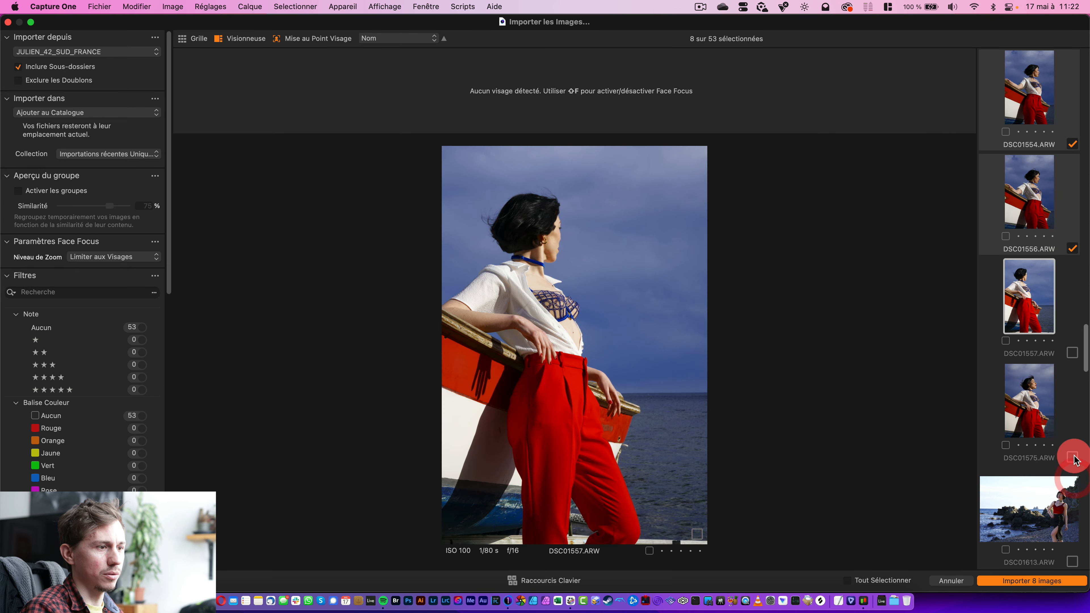
{"action": "left_click", "coordinate": [1072, 457]}
Mark DSC01638.ARW, DSC01644.ARW, DSC01651.ARW and DSC01669.ARW as well, and import all the marked images
{"action": "left_click_drag", "start_coordinate": [1082, 357], "coordinate": [1082, 382]}
{"action": "left_click", "coordinate": [1072, 387]}
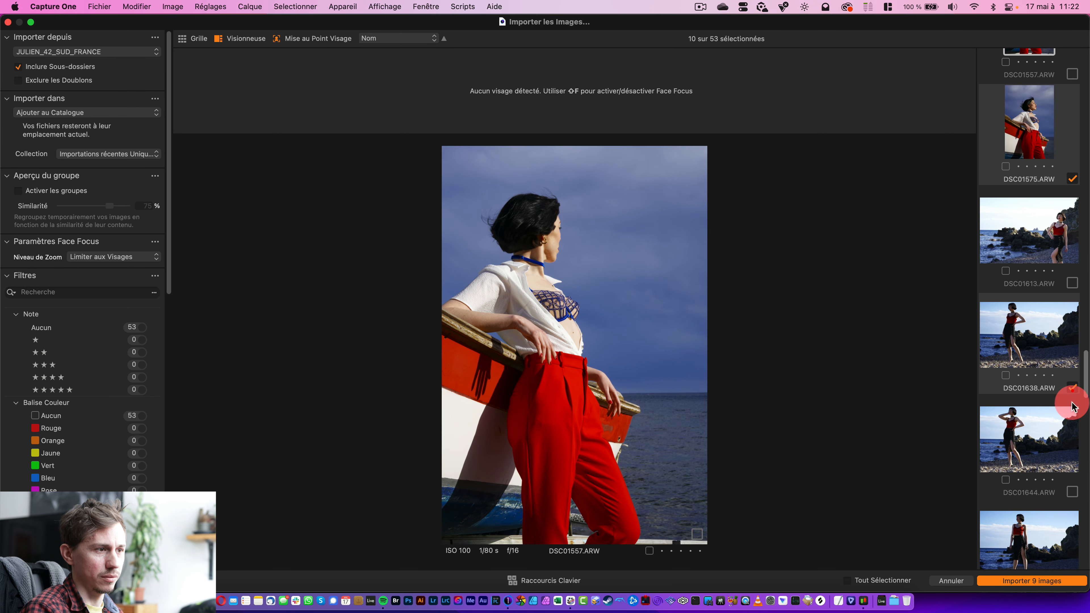
{"action": "left_click", "coordinate": [1072, 491]}
{"action": "scroll", "coordinate": [1074, 401], "scroll_direction": "down", "scroll_amount": 5}
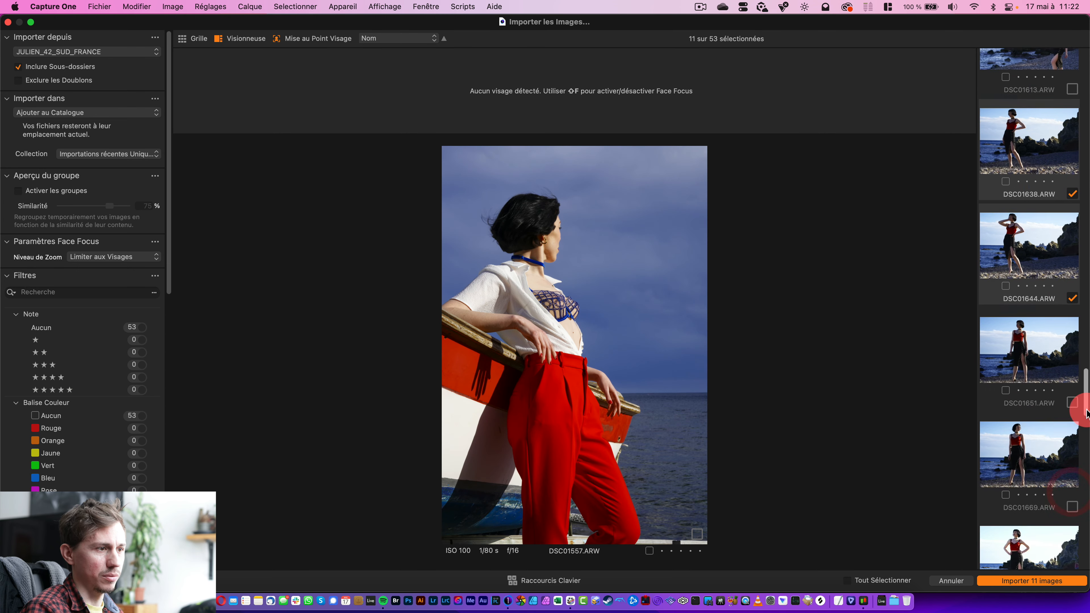
{"action": "left_click", "coordinate": [1072, 397]}
{"action": "left_click", "coordinate": [1072, 501]}
{"action": "left_click", "coordinate": [1032, 580]}
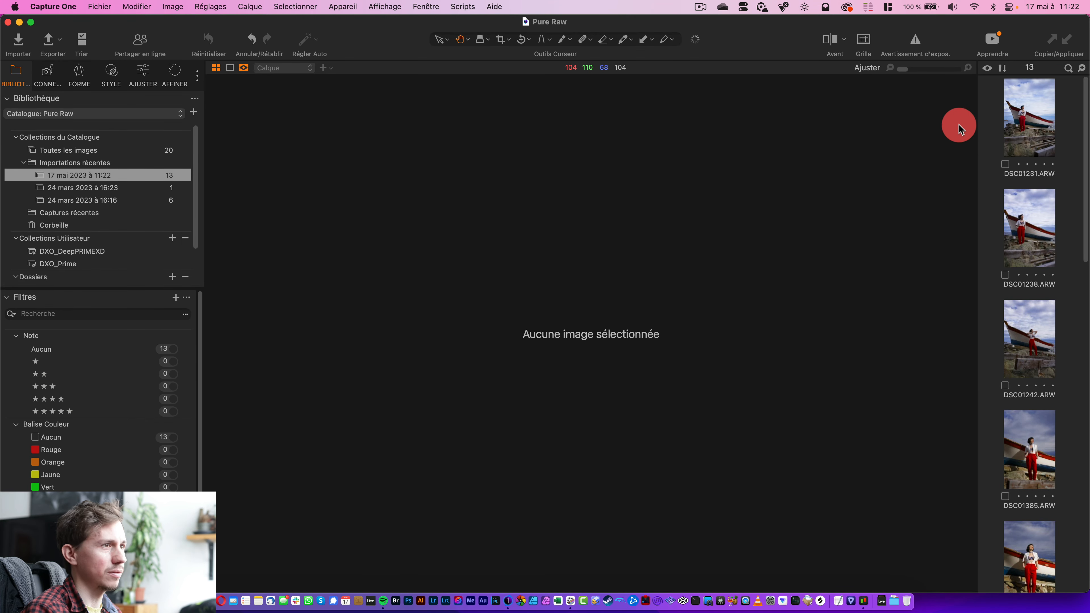
Display the imported DSC01231.ARW, then briefly open the image culling window and close it
{"action": "left_click", "coordinate": [1011, 112]}
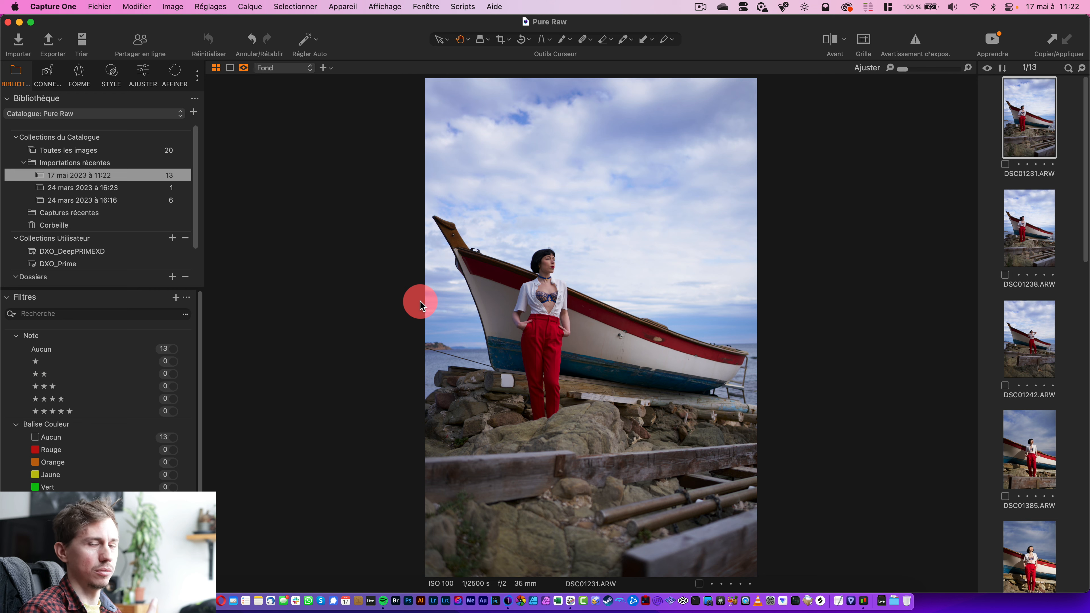
{"action": "left_click", "coordinate": [83, 37]}
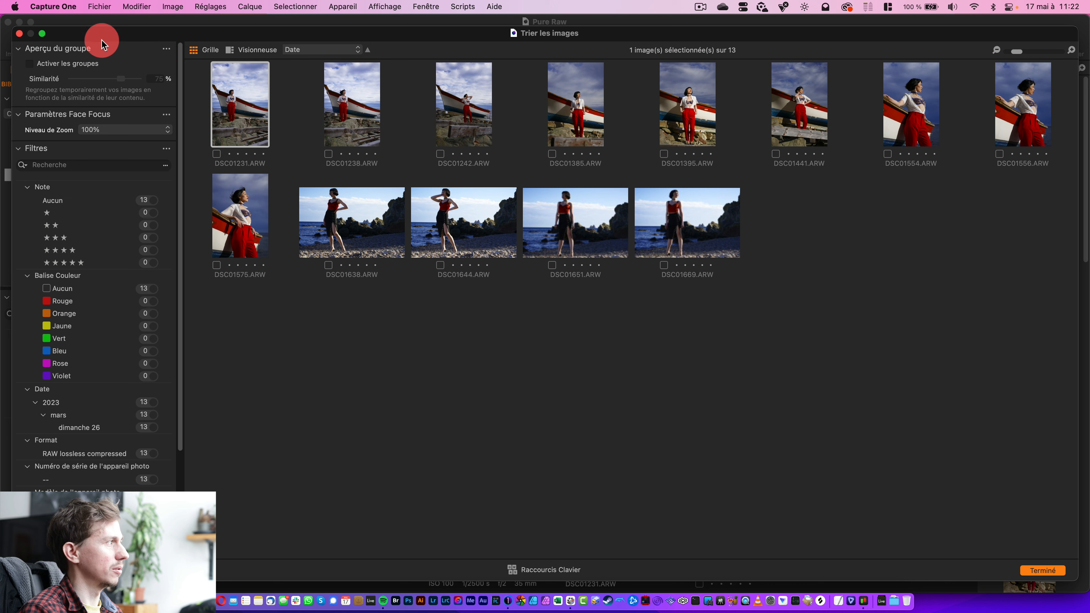
{"action": "left_click", "coordinate": [19, 34]}
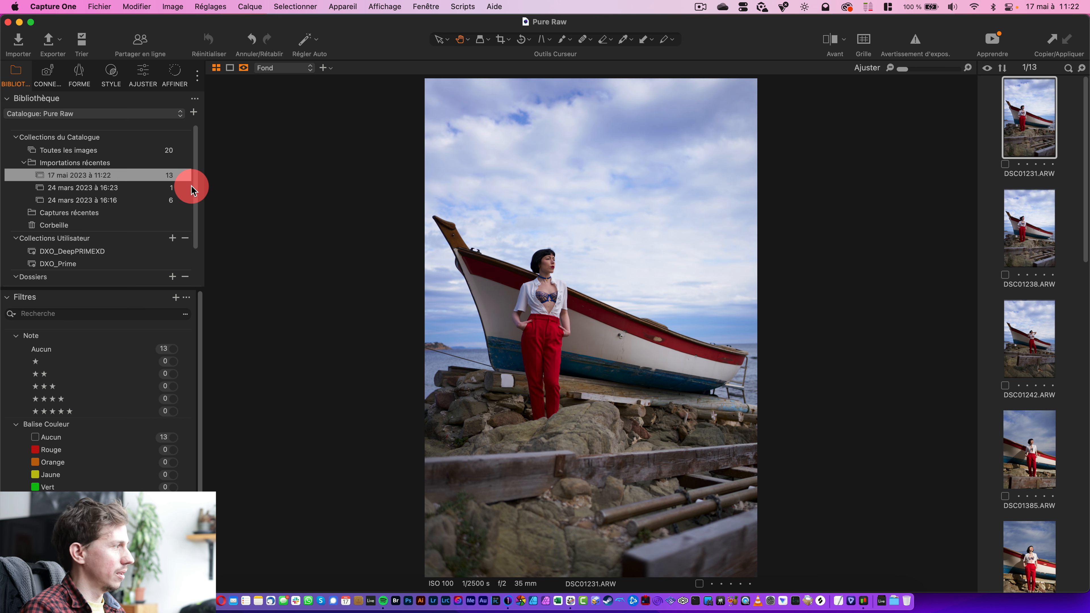
Show the Anti-Poussière (BETA) controls among the refinement tools, dismissing the tip, and choose the Supprimer Poussière cursor
{"action": "left_click", "coordinate": [175, 72]}
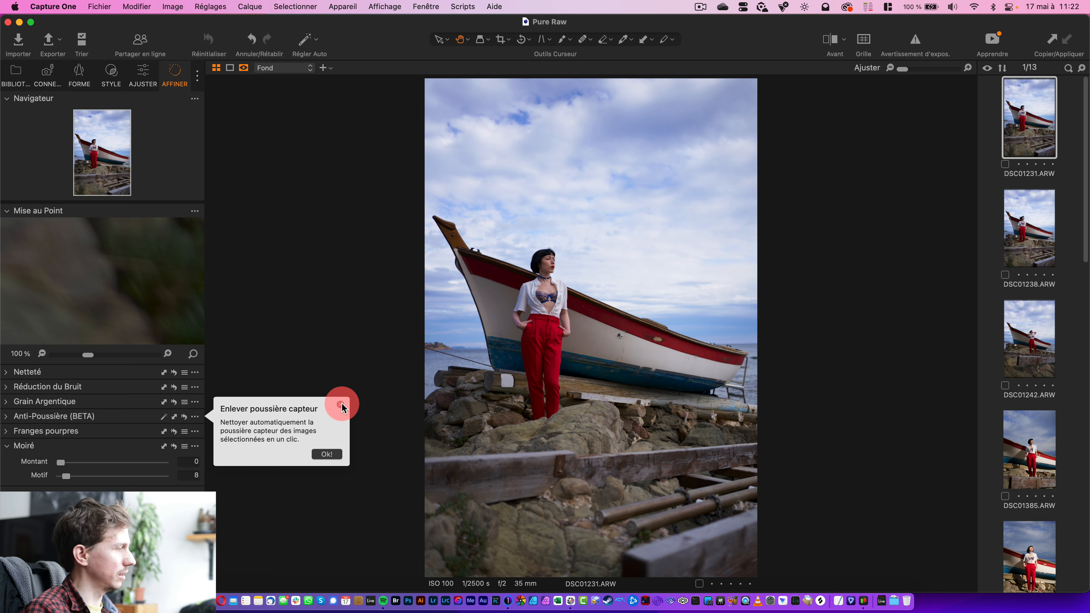
{"action": "left_click", "coordinate": [341, 404]}
{"action": "left_click", "coordinate": [18, 416]}
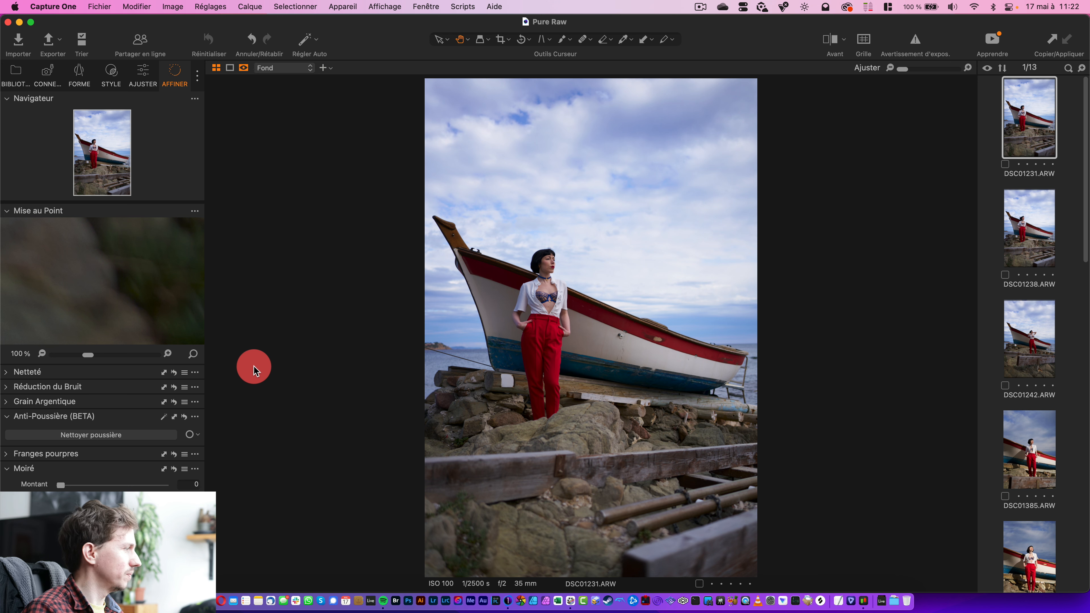
{"action": "left_click", "coordinate": [198, 433]}
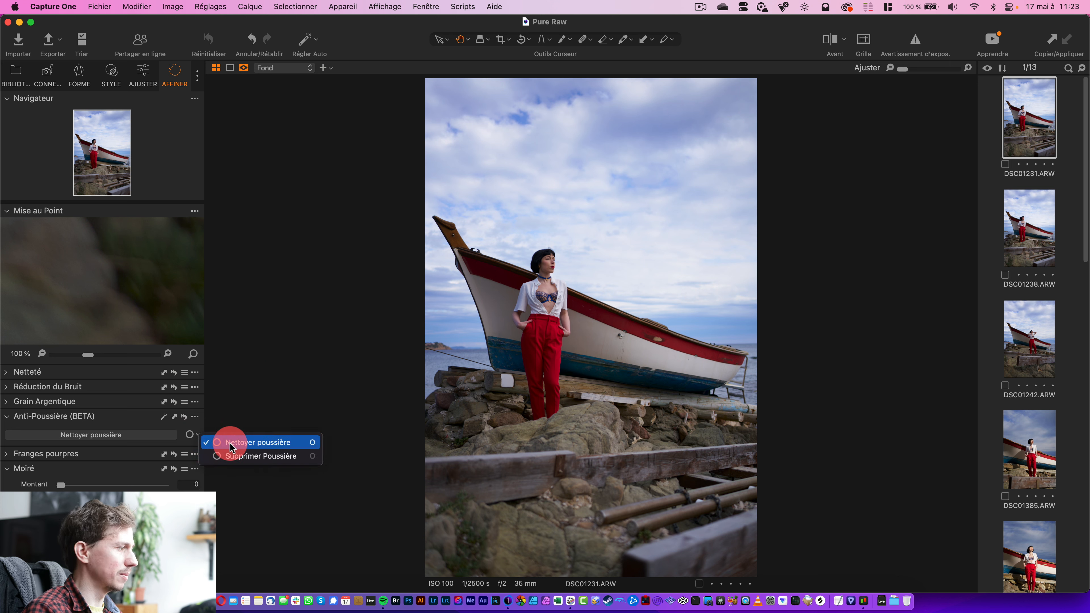
{"action": "left_click", "coordinate": [239, 463]}
Try placing a manual Nettoyer poussière spot in the upper sky of DSC01231.ARW and undo it
{"action": "scroll", "coordinate": [579, 136], "scroll_direction": "up", "scroll_amount": 5}
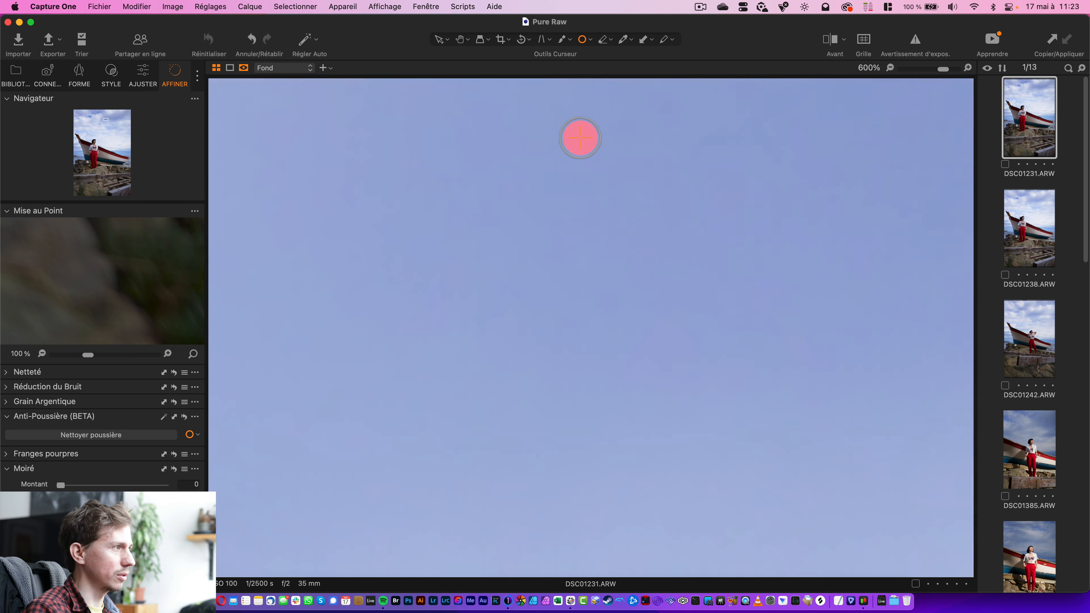
{"action": "scroll", "coordinate": [569, 156], "scroll_direction": "down", "scroll_amount": 5}
{"action": "scroll", "coordinate": [567, 158], "scroll_direction": "up", "scroll_amount": 3}
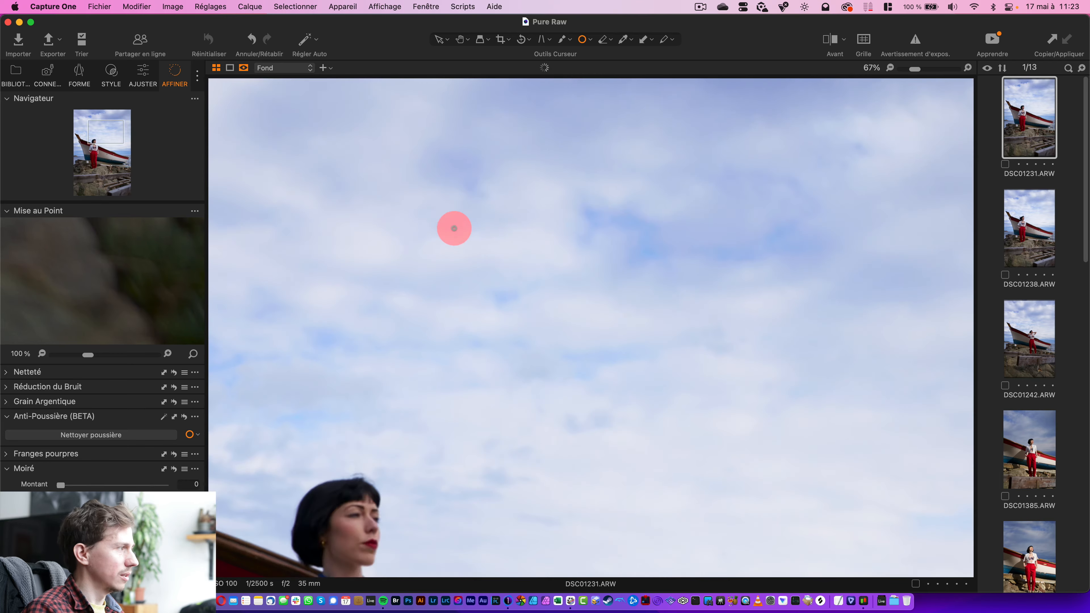
{"action": "left_click_drag", "start_coordinate": [100, 128], "coordinate": [87, 105]}
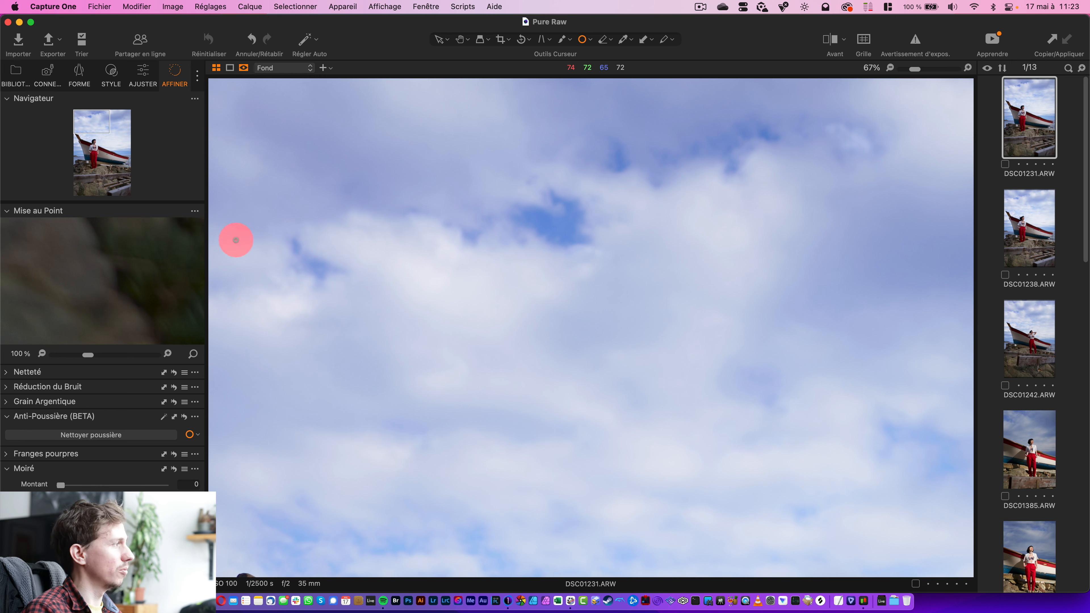
{"action": "left_click", "coordinate": [192, 435]}
{"action": "left_click", "coordinate": [206, 445]}
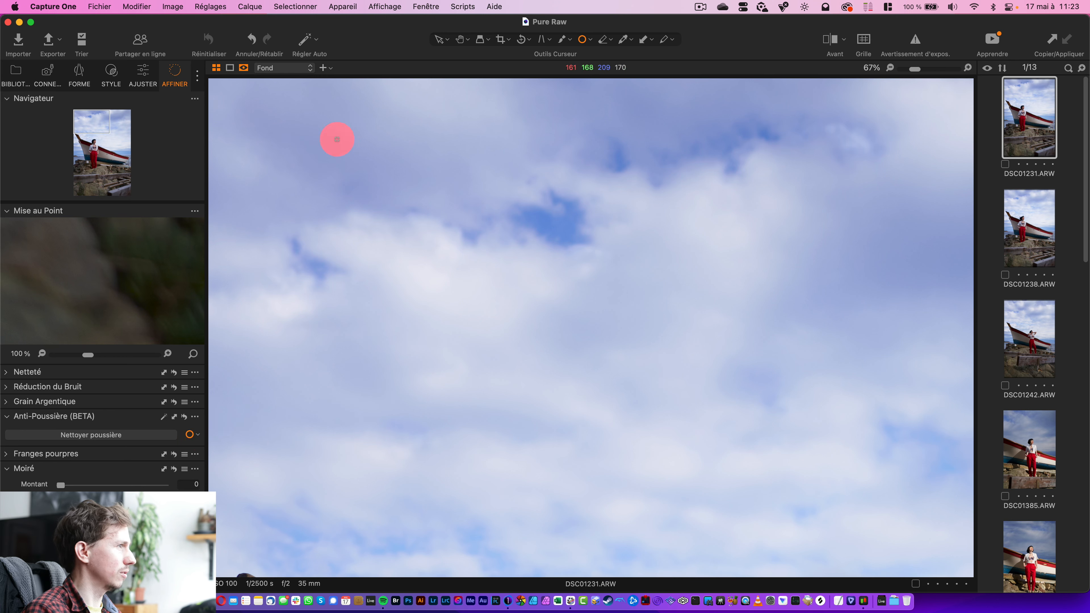
{"action": "left_click", "coordinate": [513, 141]}
{"action": "key", "text": "super+z"}
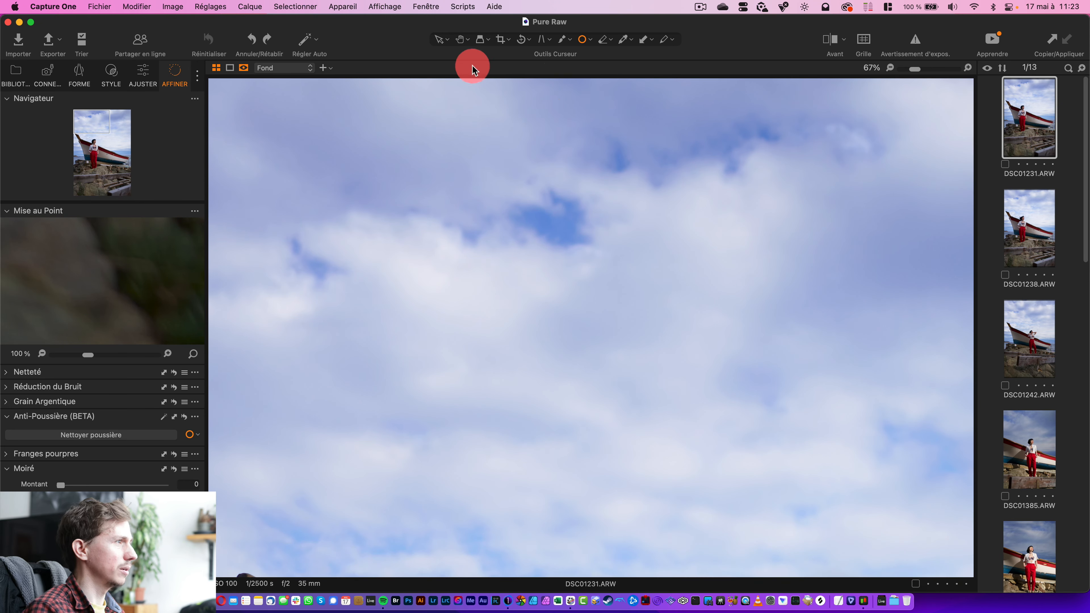
Run the automatic dust cleaning on DSC01231.ARW and check the corrected spots in the sky up close
{"action": "left_click_drag", "start_coordinate": [912, 69], "coordinate": [828, 70]}
{"action": "left_click", "coordinate": [146, 434]}
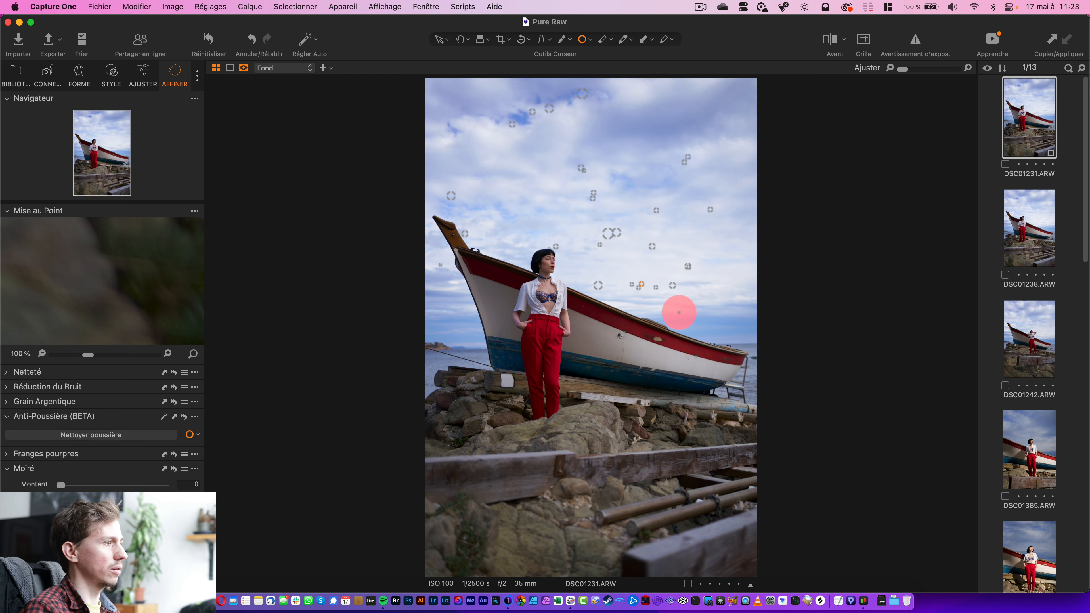
{"action": "scroll", "coordinate": [513, 139], "scroll_direction": "up", "scroll_amount": 5}
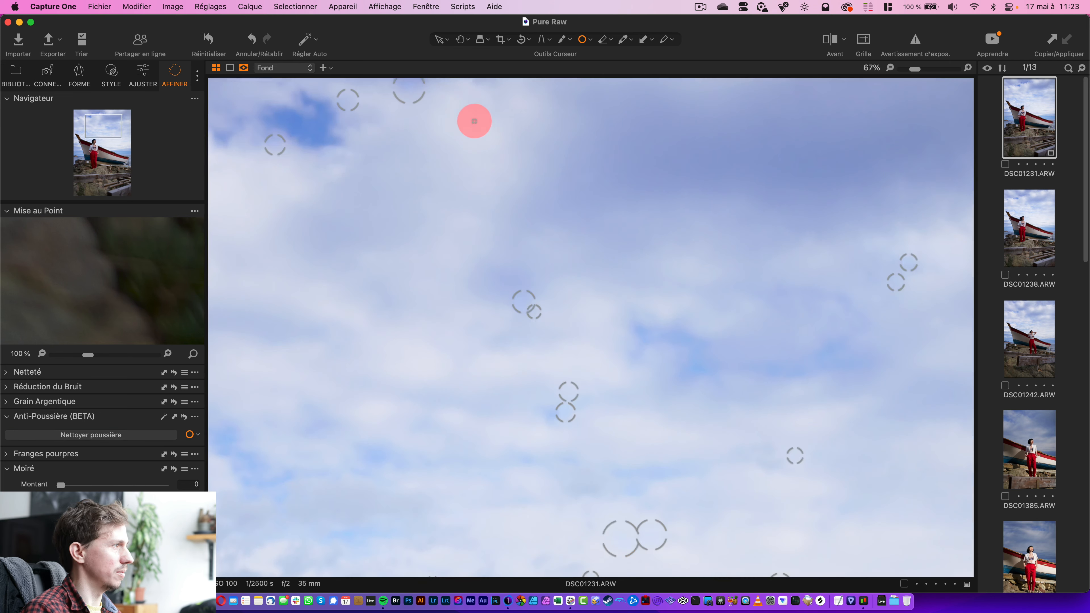
{"action": "scroll", "coordinate": [358, 135], "scroll_direction": "up", "scroll_amount": 10}
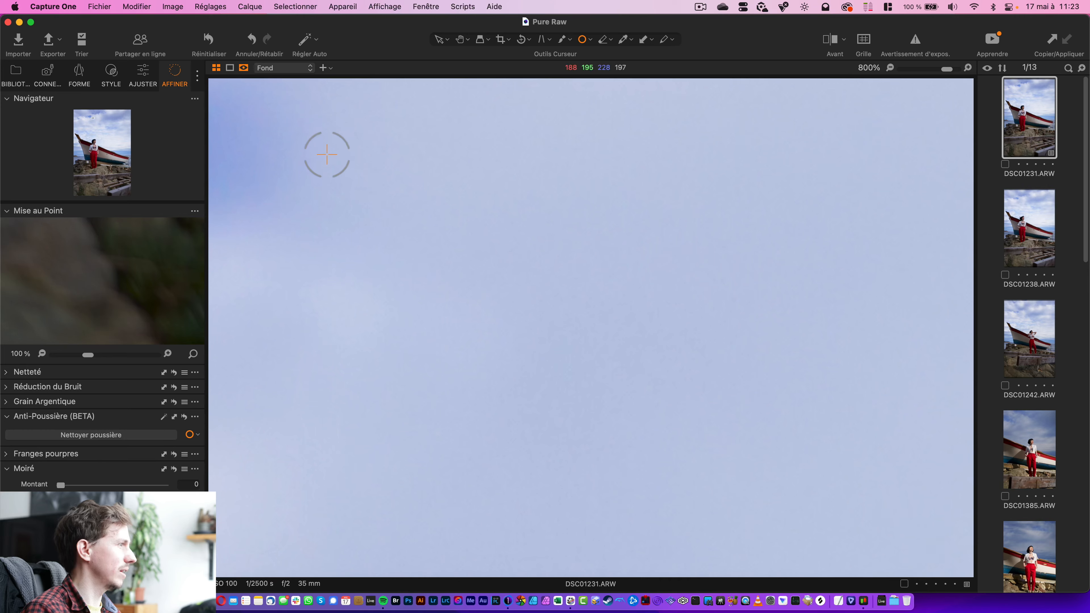
{"action": "scroll", "coordinate": [329, 151], "scroll_direction": "down", "scroll_amount": 10}
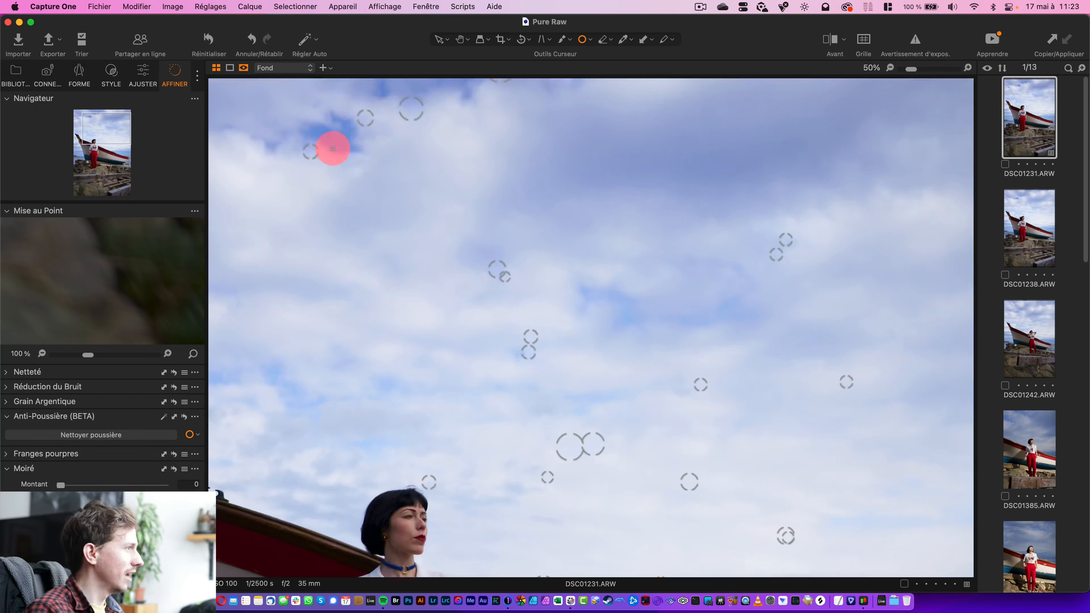
{"action": "scroll", "coordinate": [365, 107], "scroll_direction": "up", "scroll_amount": 3}
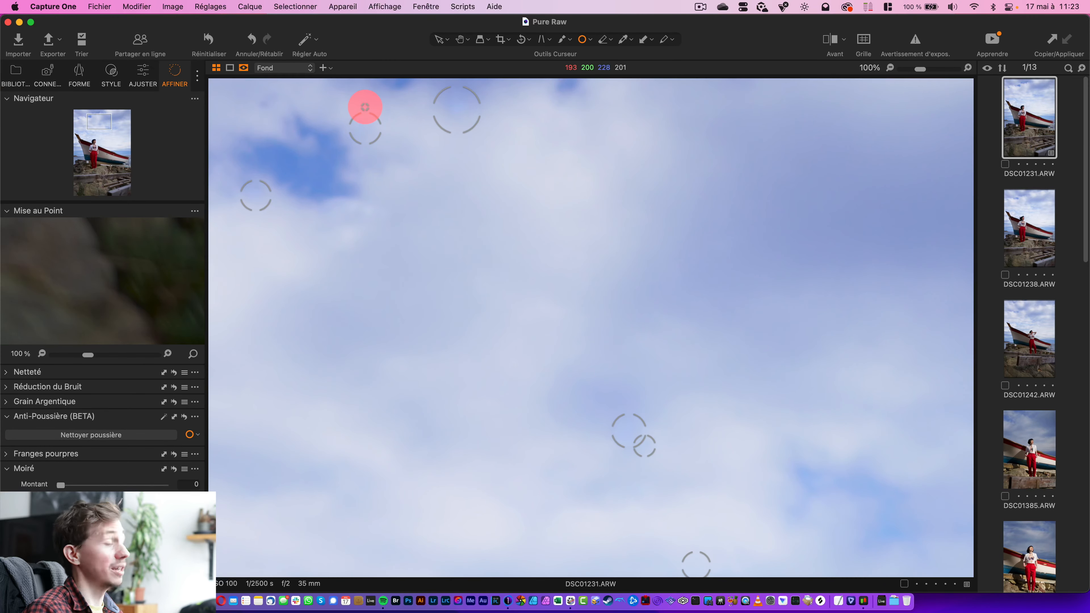
Adjust DSC01238.ARW with Exposition -0,83, Contraste 25 and highlights -100
{"action": "left_click", "coordinate": [111, 72]}
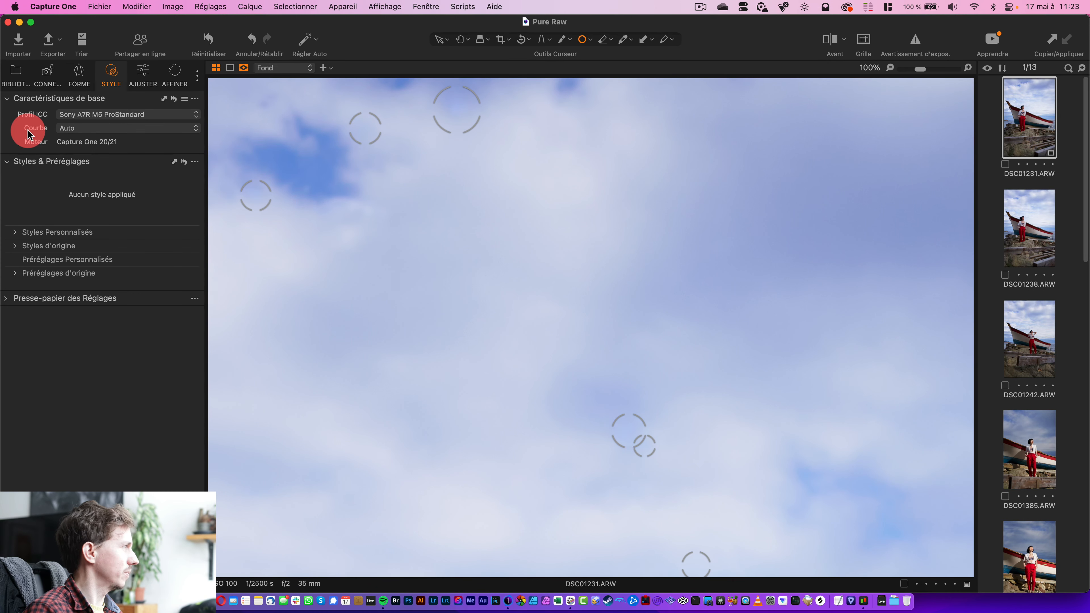
{"action": "left_click", "coordinate": [1020, 226]}
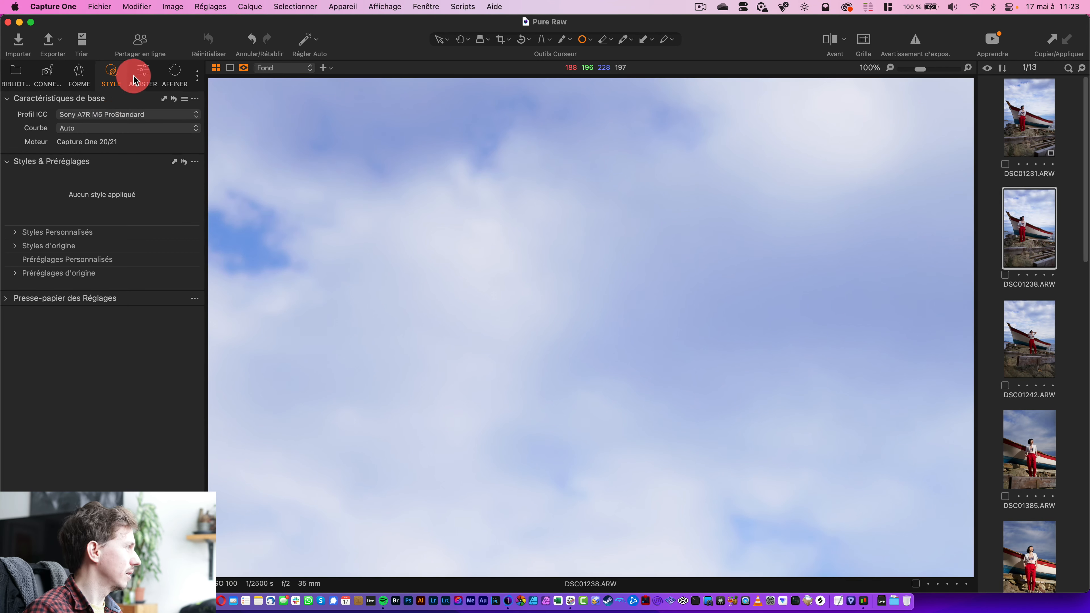
{"action": "left_click", "coordinate": [142, 74]}
{"action": "left_click_drag", "start_coordinate": [98, 292], "coordinate": [132, 310]}
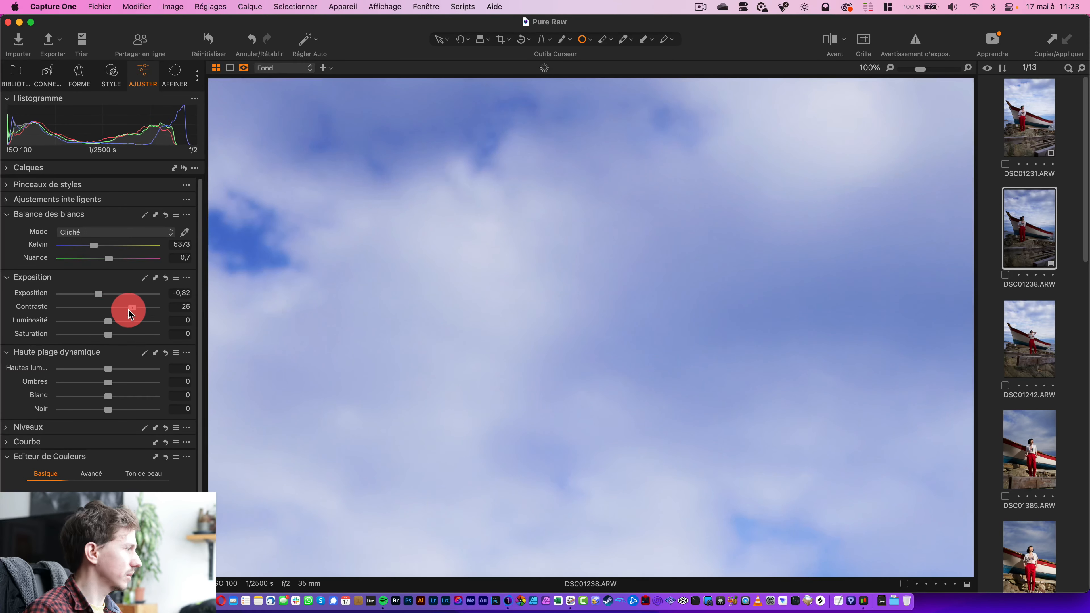
{"action": "left_click_drag", "start_coordinate": [108, 368], "coordinate": [54, 368]}
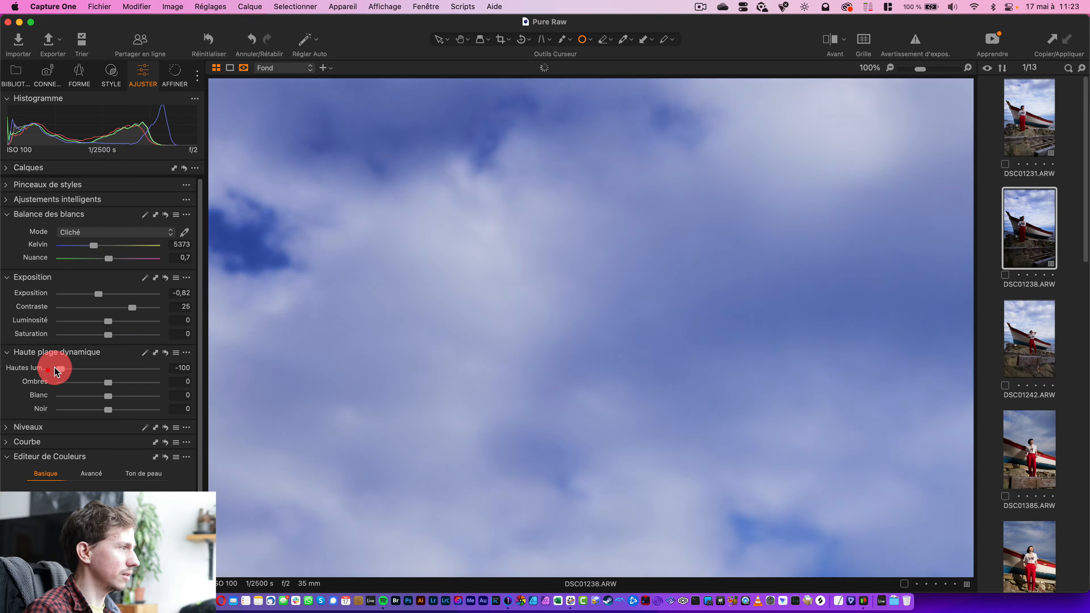
{"action": "mouse_move", "coordinate": [98, 294]}
{"action": "left_mouse_down"}
{"action": "mouse_move", "coordinate": [80, 294]}
{"action": "mouse_move", "coordinate": [98, 300]}
{"action": "left_mouse_up"}
{"action": "left_click", "coordinate": [188, 308]}
Examine the sky for dust at 100% in DSC01238.ARW and in the cleaned DSC01231.ARW
{"action": "left_click_drag", "start_coordinate": [472, 355], "coordinate": [645, 151]}
{"action": "left_click_drag", "start_coordinate": [581, 292], "coordinate": [550, 231]}
{"action": "left_click_drag", "start_coordinate": [458, 241], "coordinate": [567, 254]}
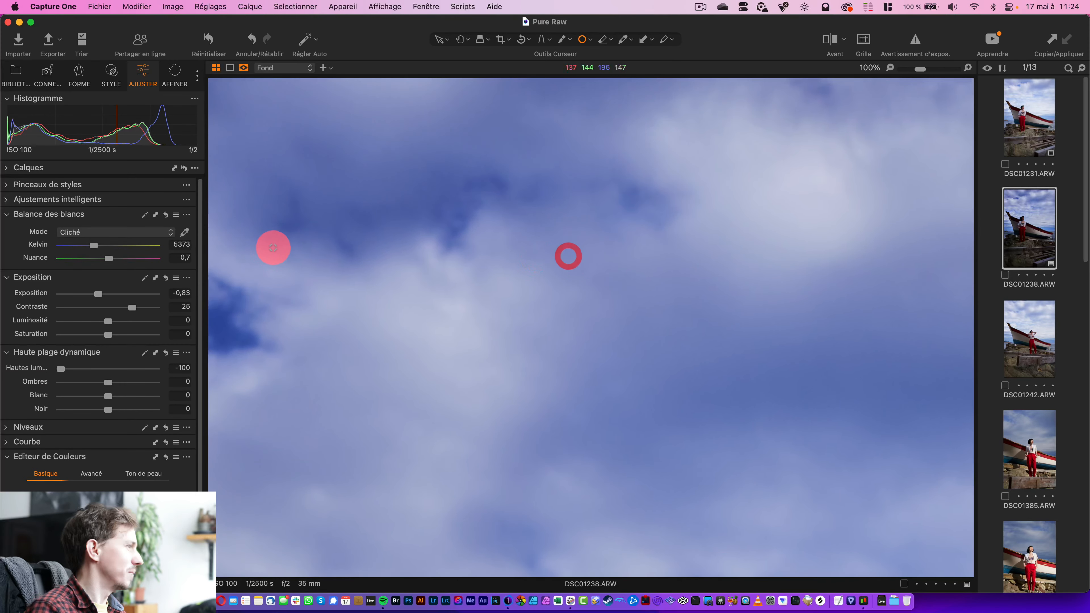
{"action": "left_click", "coordinate": [1047, 110]}
{"action": "left_click_drag", "start_coordinate": [581, 405], "coordinate": [589, 110]}
{"action": "left_click_drag", "start_coordinate": [679, 299], "coordinate": [714, 193]}
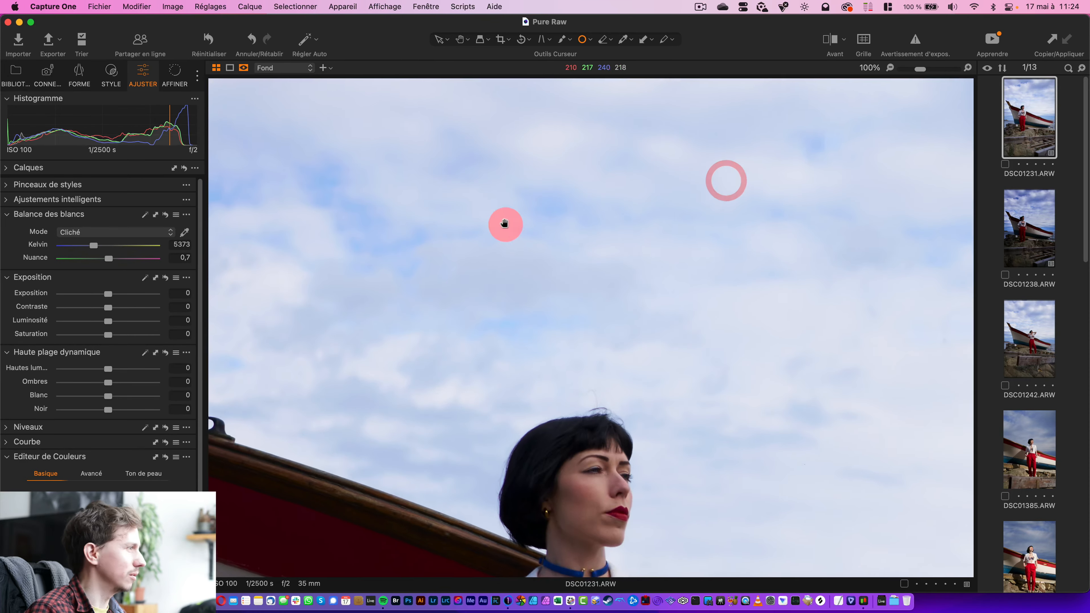
{"action": "left_click_drag", "start_coordinate": [464, 200], "coordinate": [765, 358]}
{"action": "left_click_drag", "start_coordinate": [588, 253], "coordinate": [763, 424]}
{"action": "left_click_drag", "start_coordinate": [515, 249], "coordinate": [515, 431]}
{"action": "left_click_drag", "start_coordinate": [540, 396], "coordinate": [396, 399]}
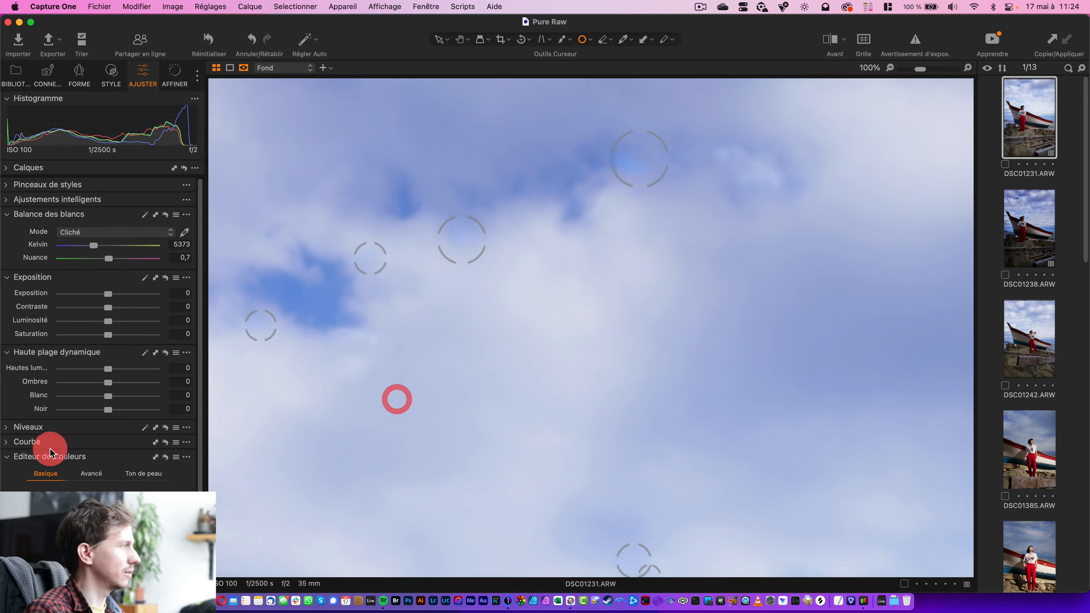
Set the Exposition of DSC01554.ARW to 0,36
{"action": "left_click", "coordinate": [174, 75]}
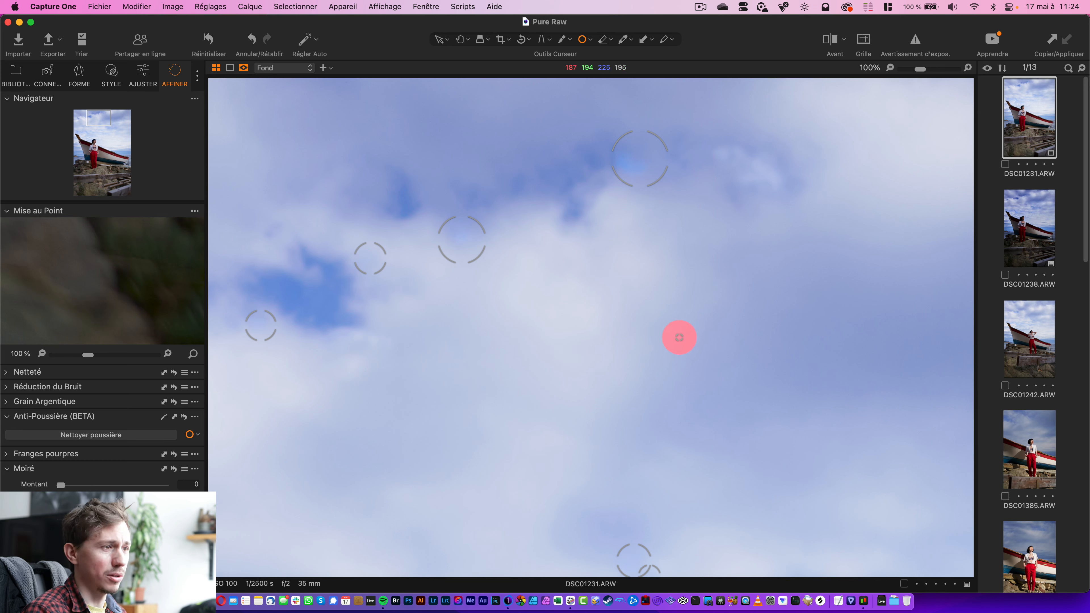
{"action": "left_click_drag", "start_coordinate": [1086, 386], "coordinate": [1085, 397]}
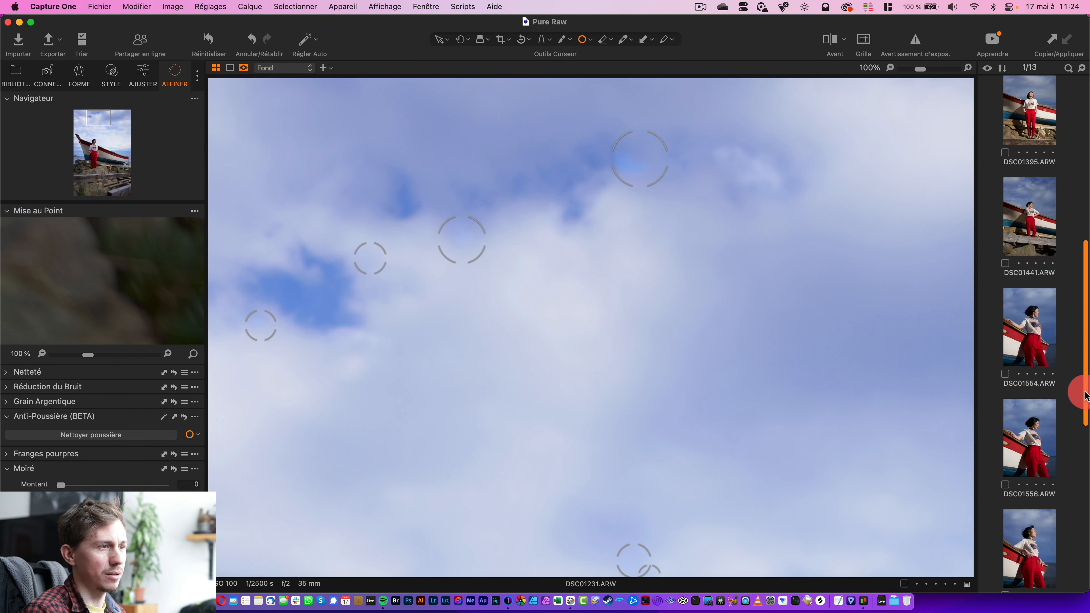
{"action": "left_click", "coordinate": [1048, 334]}
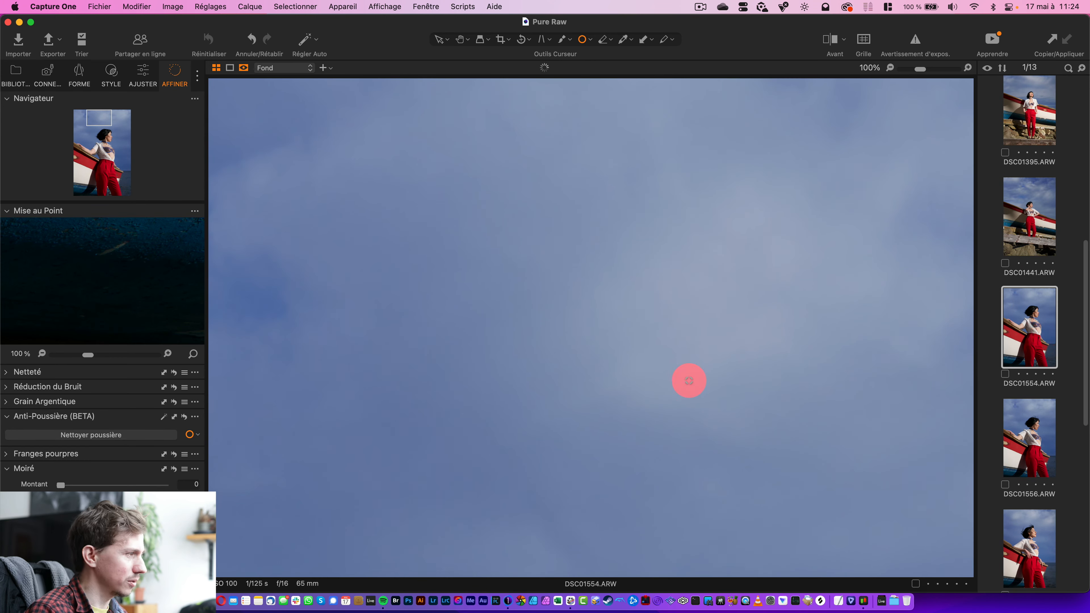
{"action": "left_click", "coordinate": [143, 74]}
{"action": "mouse_move", "coordinate": [109, 293]}
{"action": "left_mouse_down"}
{"action": "mouse_move", "coordinate": [134, 296]}
{"action": "mouse_move", "coordinate": [90, 307]}
{"action": "mouse_move", "coordinate": [111, 310]}
{"action": "mouse_move", "coordinate": [102, 306]}
{"action": "mouse_move", "coordinate": [114, 306]}
{"action": "mouse_move", "coordinate": [105, 307]}
{"action": "mouse_move", "coordinate": [113, 294]}
{"action": "left_mouse_up"}
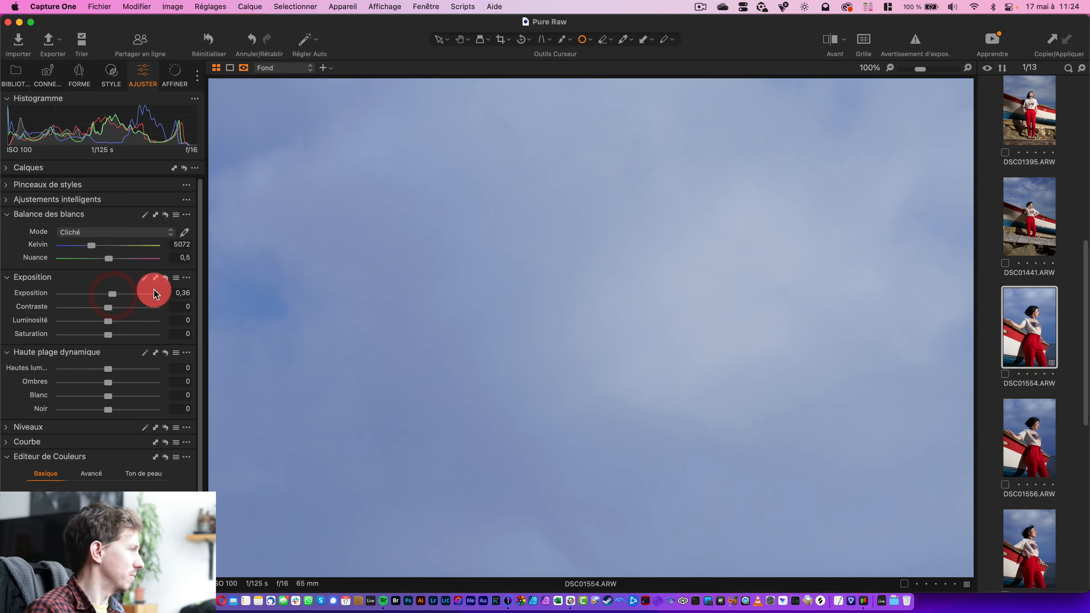
Select all images of the recent import and run the automatic dust cleaning on them together
{"action": "left_click", "coordinate": [174, 76]}
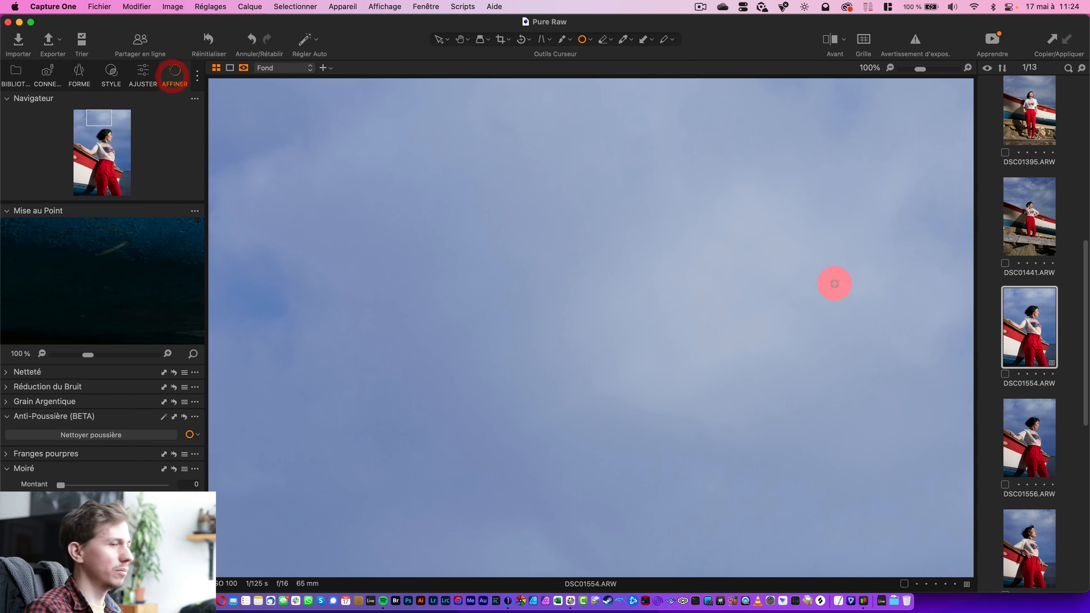
{"action": "key", "text": "super+shift+a"}
{"action": "key", "text": "super+a"}
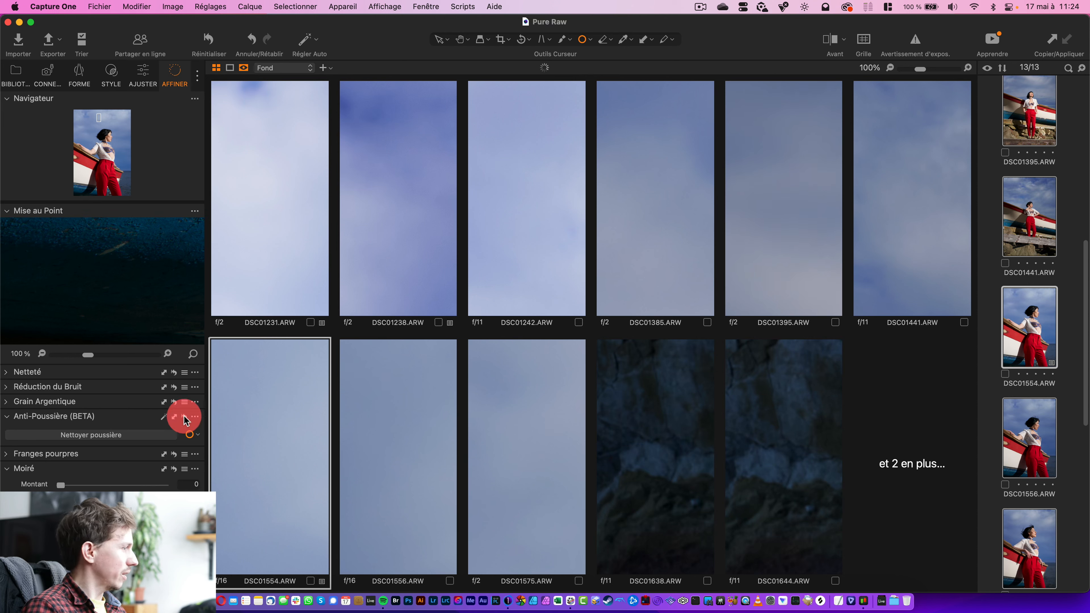
{"action": "left_click", "coordinate": [132, 438]}
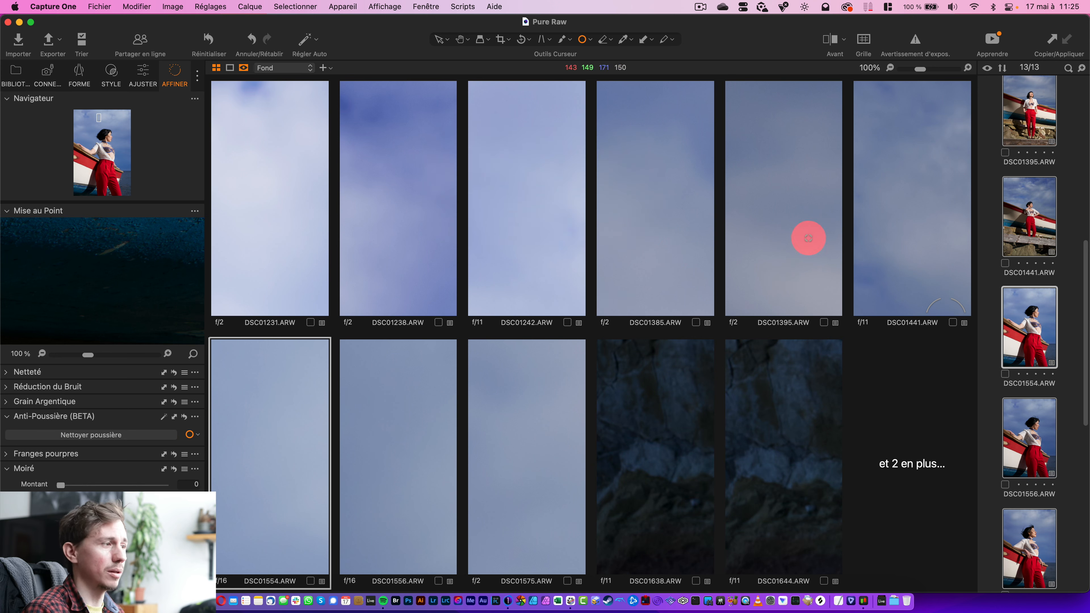
Display only DSC01441.ARW and fit the whole image in the viewer to review its dust removal markers
{"action": "left_click", "coordinate": [1015, 210]}
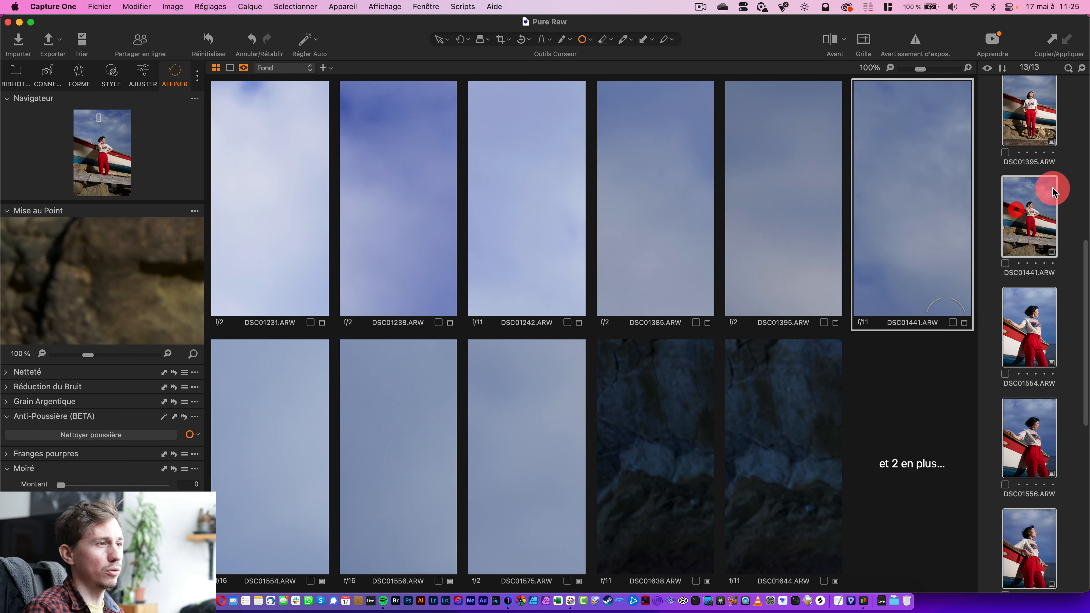
{"action": "left_click", "coordinate": [1066, 180]}
{"action": "left_click", "coordinate": [1033, 210]}
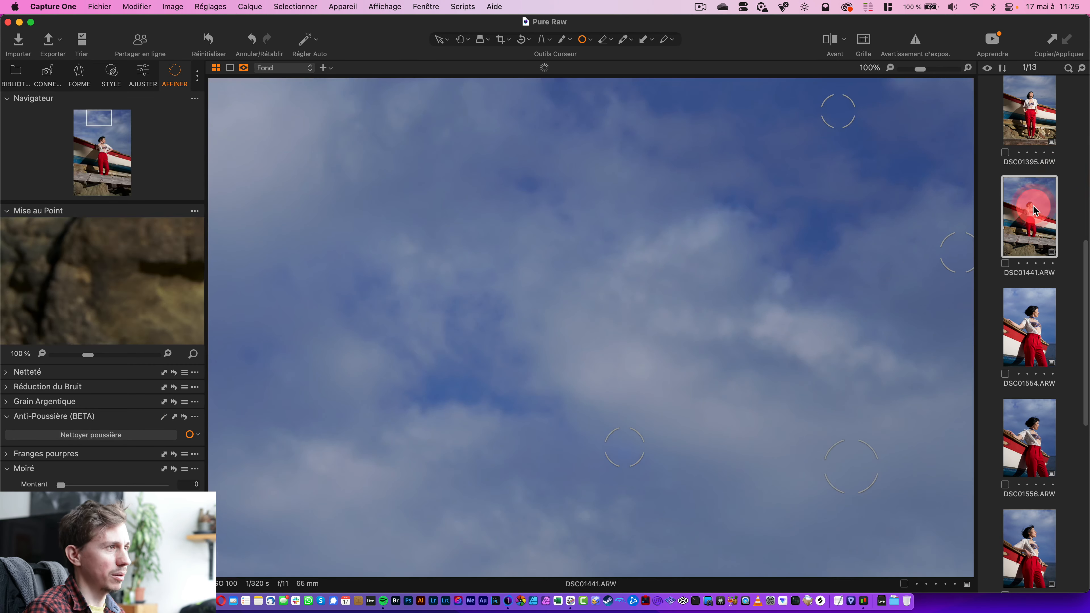
{"action": "scroll", "coordinate": [847, 70], "scroll_direction": "down", "scroll_amount": 4}
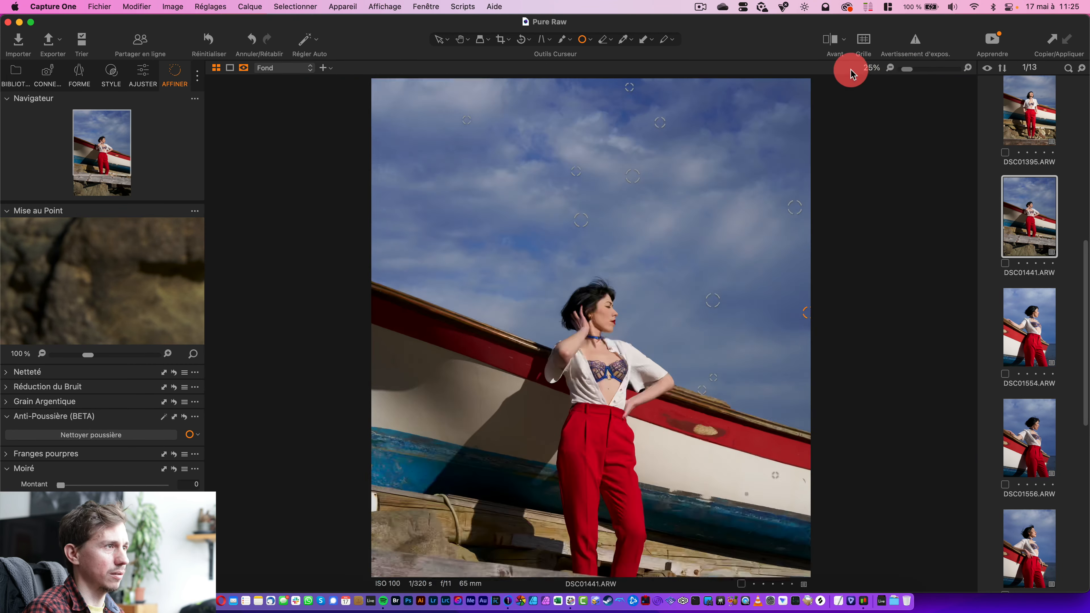
{"action": "left_click", "coordinate": [850, 73]}
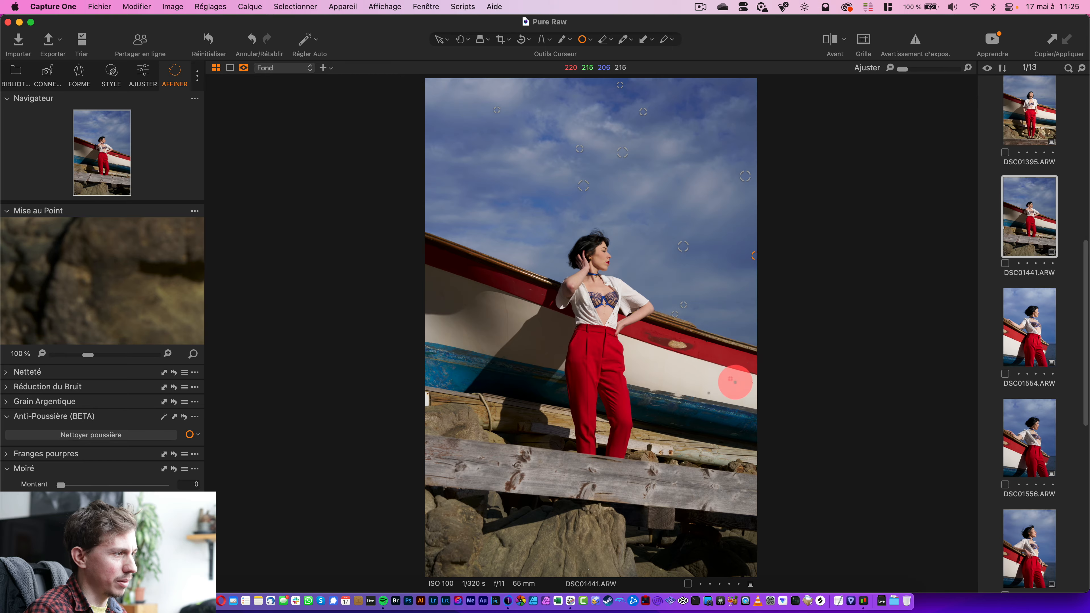
Examine the dust removal markers on the boat's white hull in DSC01441.ARW at 400%
{"action": "scroll", "coordinate": [741, 384], "scroll_direction": "up", "scroll_amount": 4}
{"action": "scroll", "coordinate": [825, 384], "scroll_direction": "up", "scroll_amount": 3}
{"action": "scroll", "coordinate": [833, 384], "scroll_direction": "down", "scroll_amount": 3}
{"action": "key", "text": "space"}
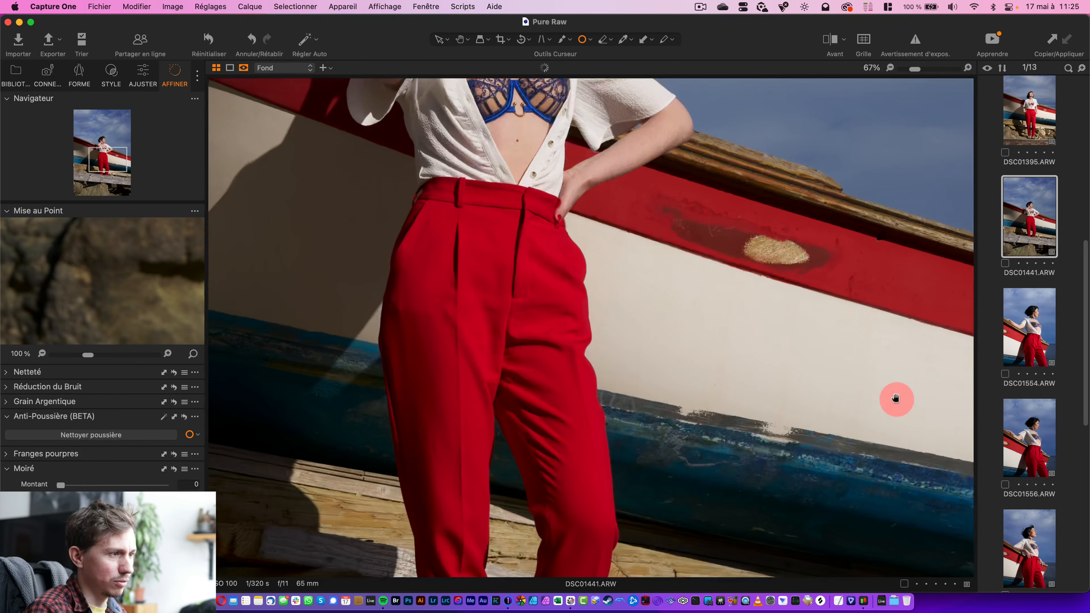
{"action": "left_click_drag", "start_coordinate": [896, 398], "coordinate": [547, 345]}
{"action": "scroll", "coordinate": [959, 361], "scroll_direction": "up", "scroll_amount": 6}
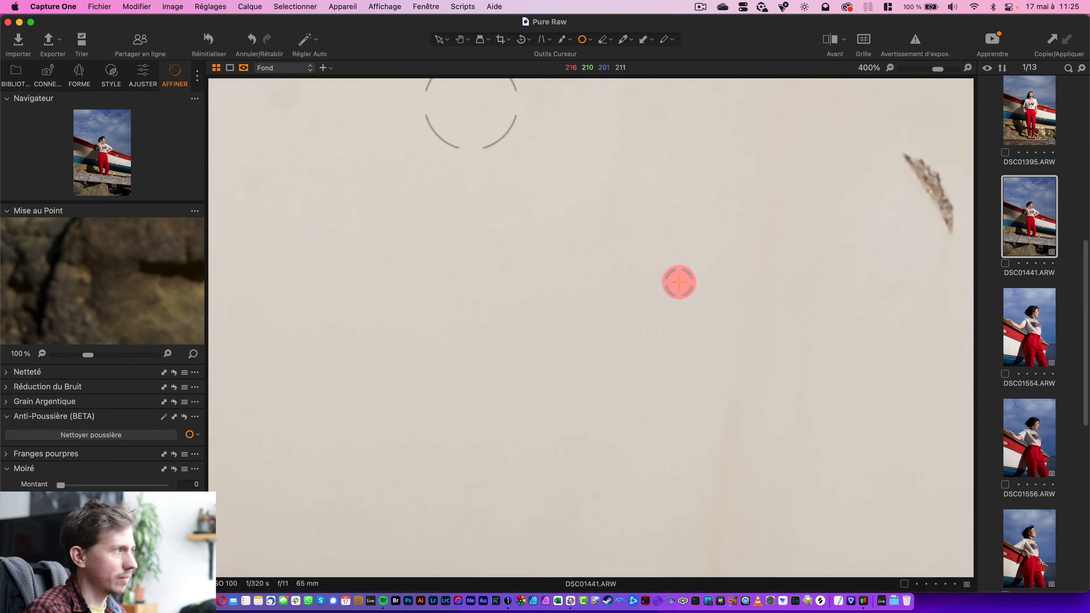
{"action": "left_click_drag", "start_coordinate": [540, 193], "coordinate": [572, 293]}
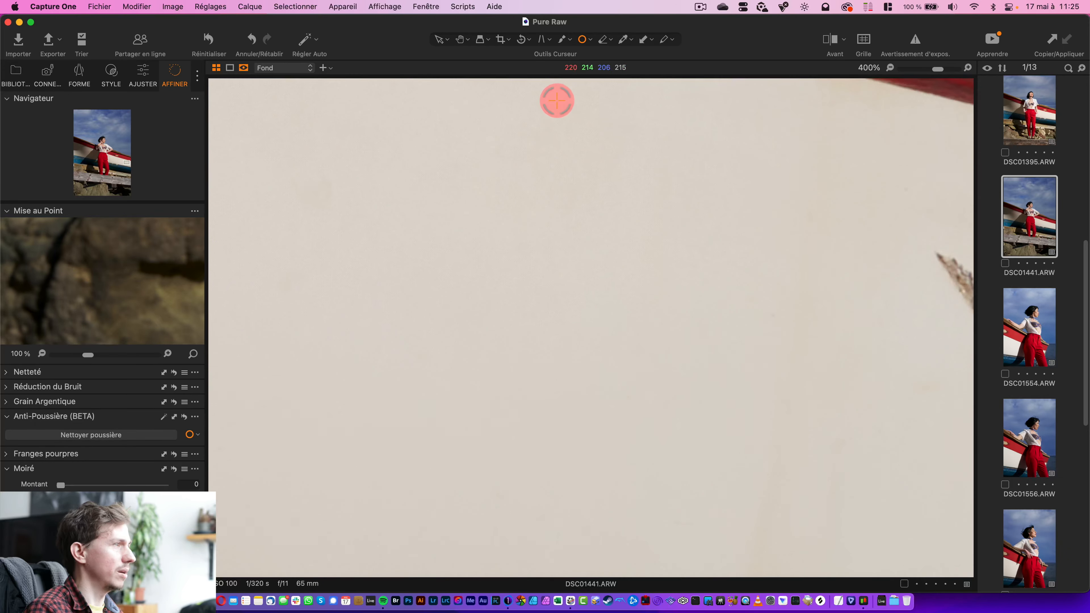
Turn on the split before/after comparison and compare the cleaned spots on the white hull of DSC01441.ARW
{"action": "left_click", "coordinate": [830, 39]}
{"action": "left_click_drag", "start_coordinate": [589, 328], "coordinate": [607, 273]}
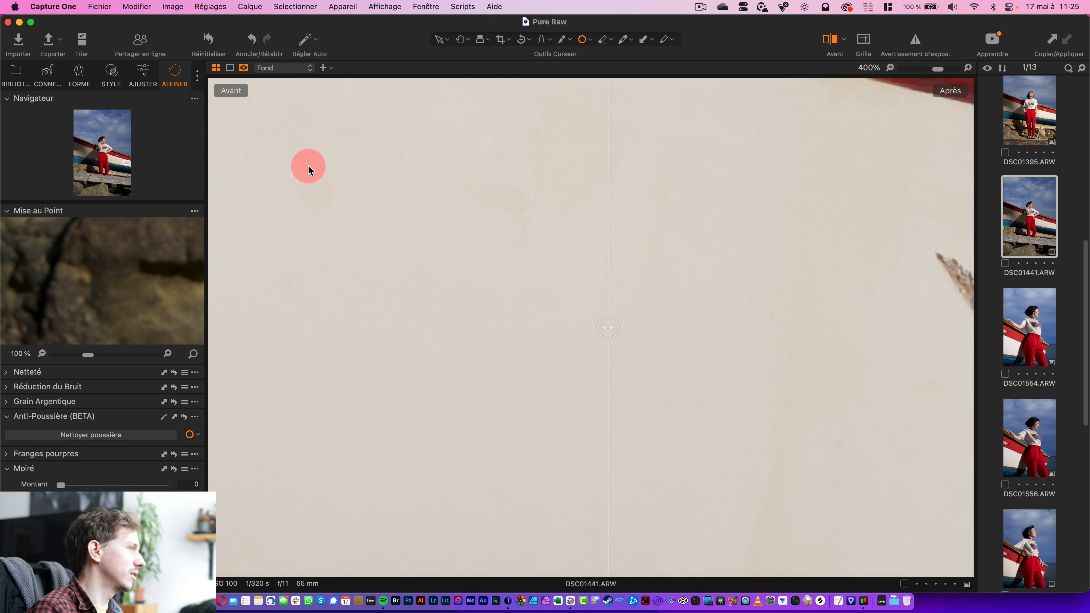
{"action": "left_click_drag", "start_coordinate": [607, 329], "coordinate": [640, 310]}
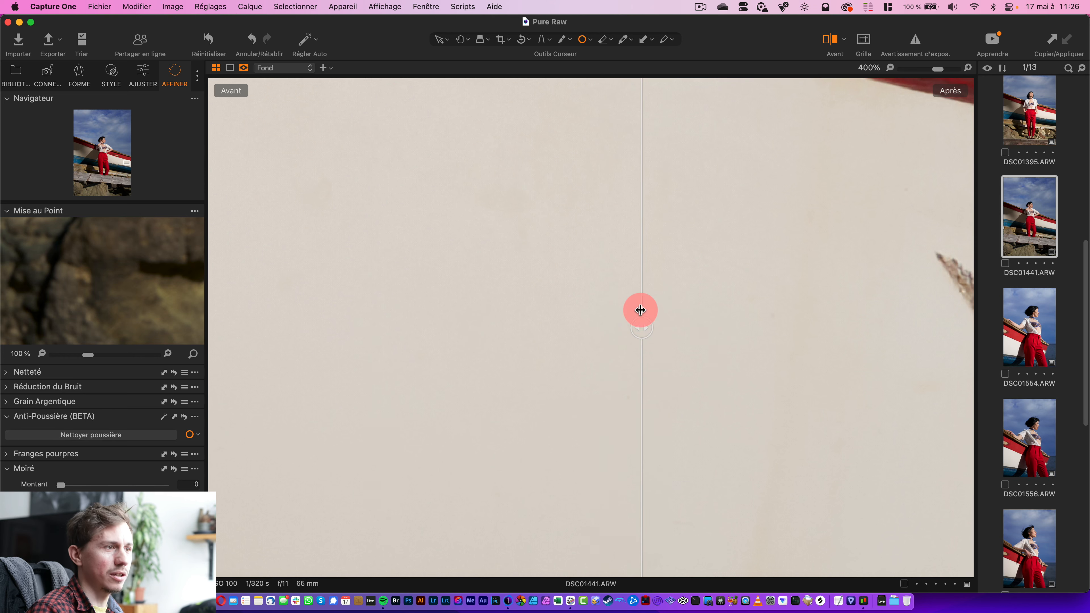
Open DSC01554.ARW and view the whole image in the split before/after comparison
{"action": "left_click", "coordinate": [1036, 328]}
{"action": "left_click", "coordinate": [786, 302]}
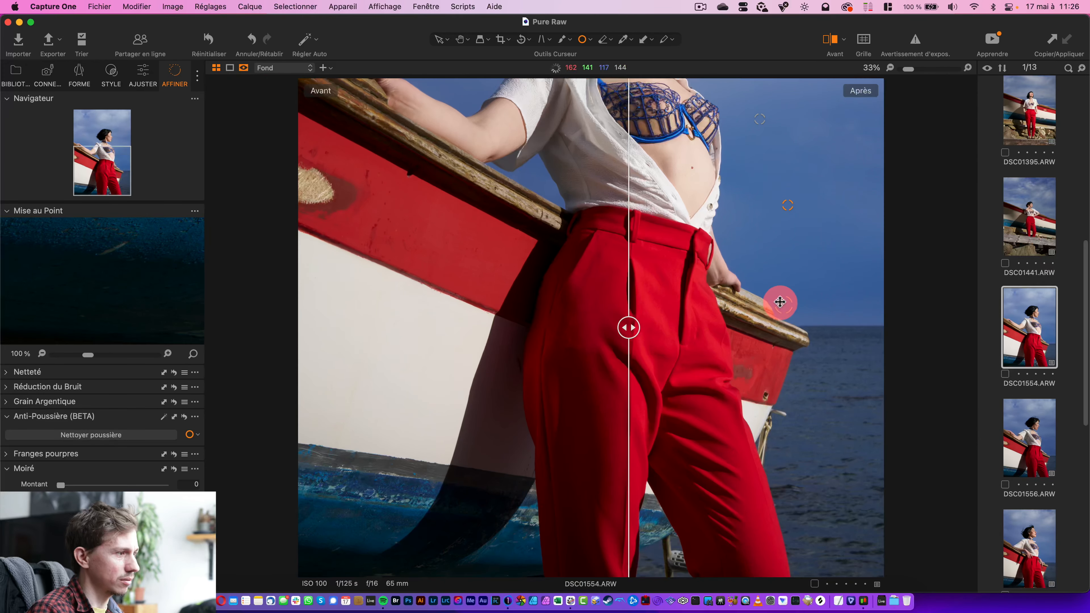
{"action": "scroll", "coordinate": [780, 302], "scroll_direction": "down", "scroll_amount": 2}
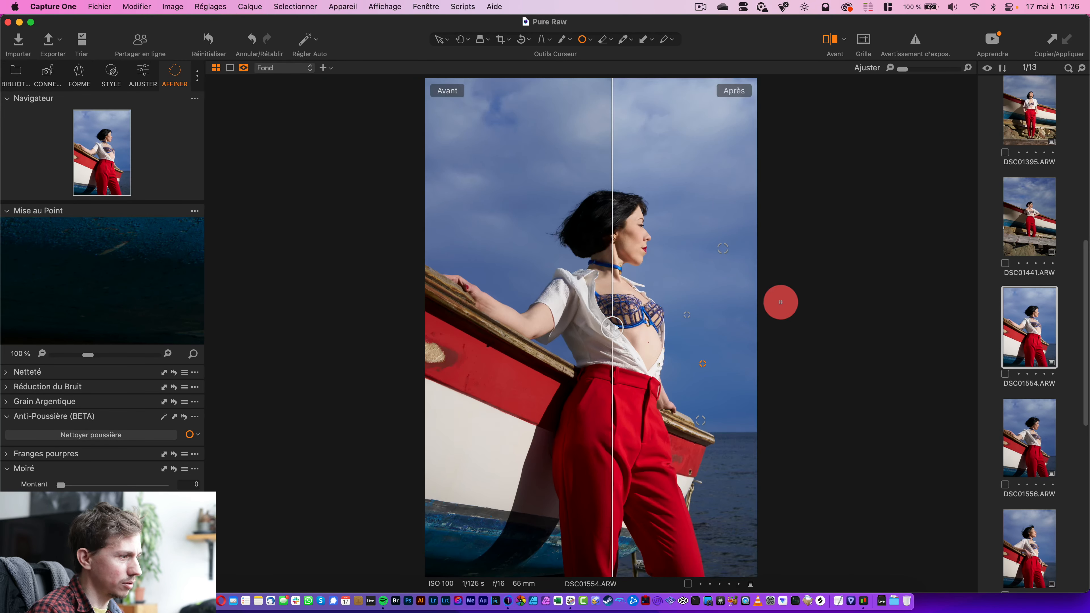
Open DSC01644.ARW and compare the sky beside the woman's face before and after cleaning at 500%
{"action": "left_click", "coordinate": [1085, 446]}
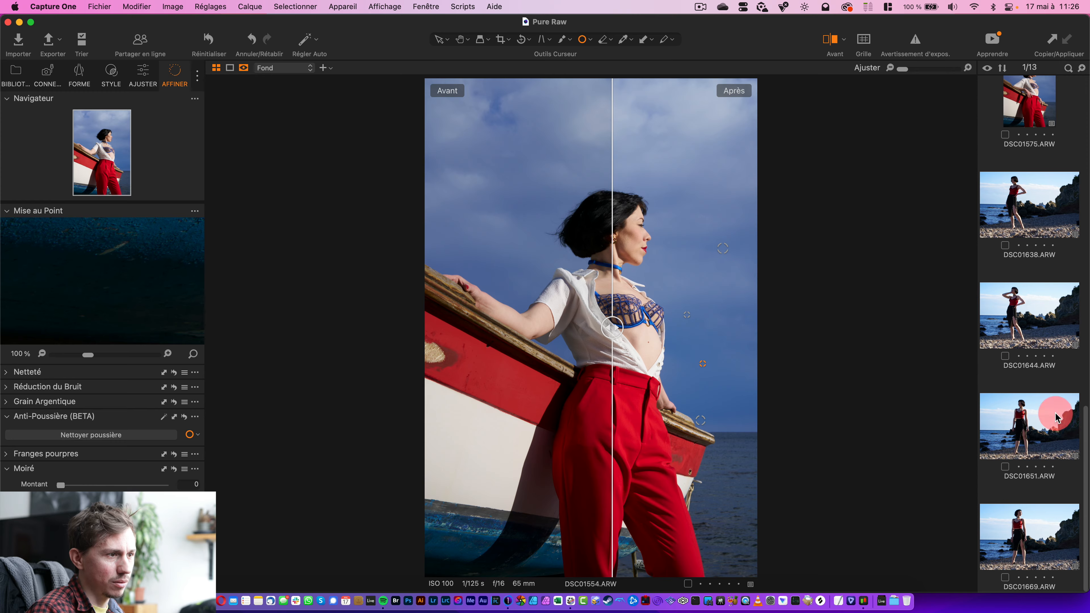
{"action": "left_click", "coordinate": [1026, 337]}
{"action": "left_click_drag", "start_coordinate": [649, 341], "coordinate": [379, 282]}
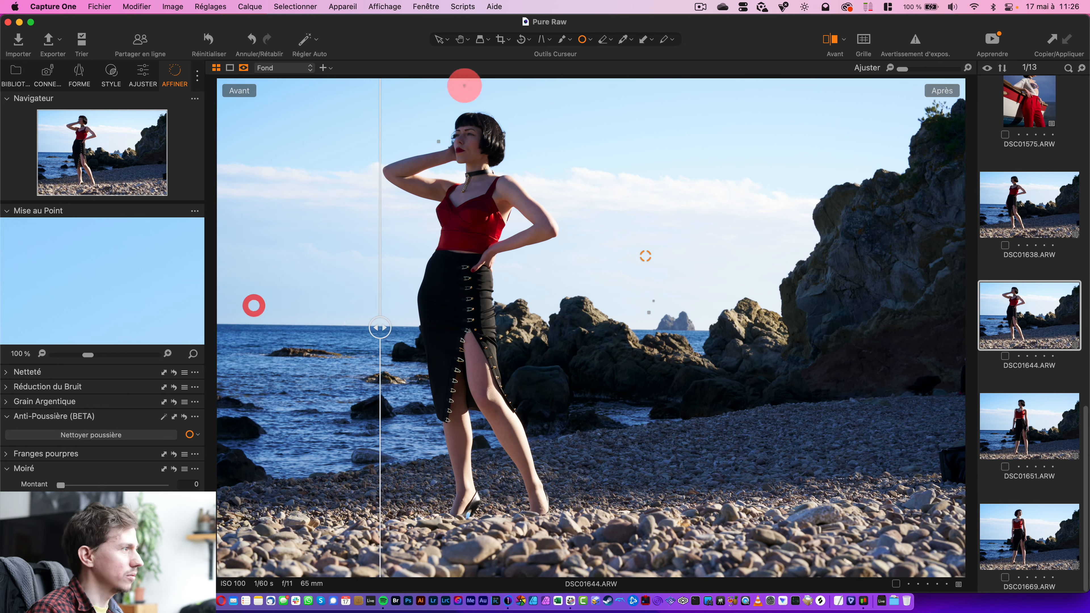
{"action": "scroll", "coordinate": [434, 142], "scroll_direction": "up", "scroll_amount": 10}
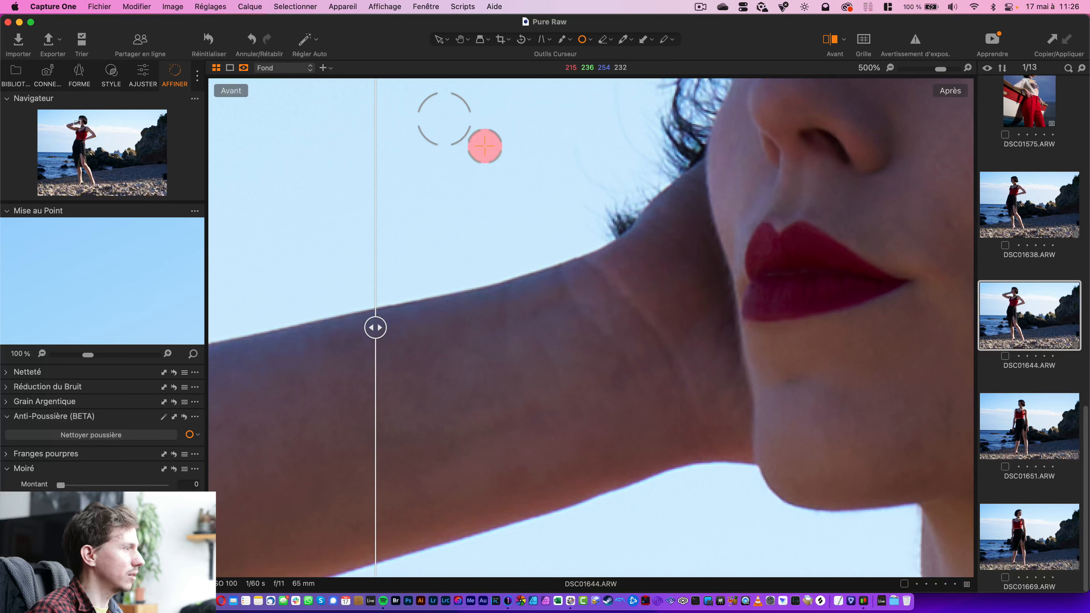
{"action": "left_click_drag", "start_coordinate": [502, 180], "coordinate": [530, 280]}
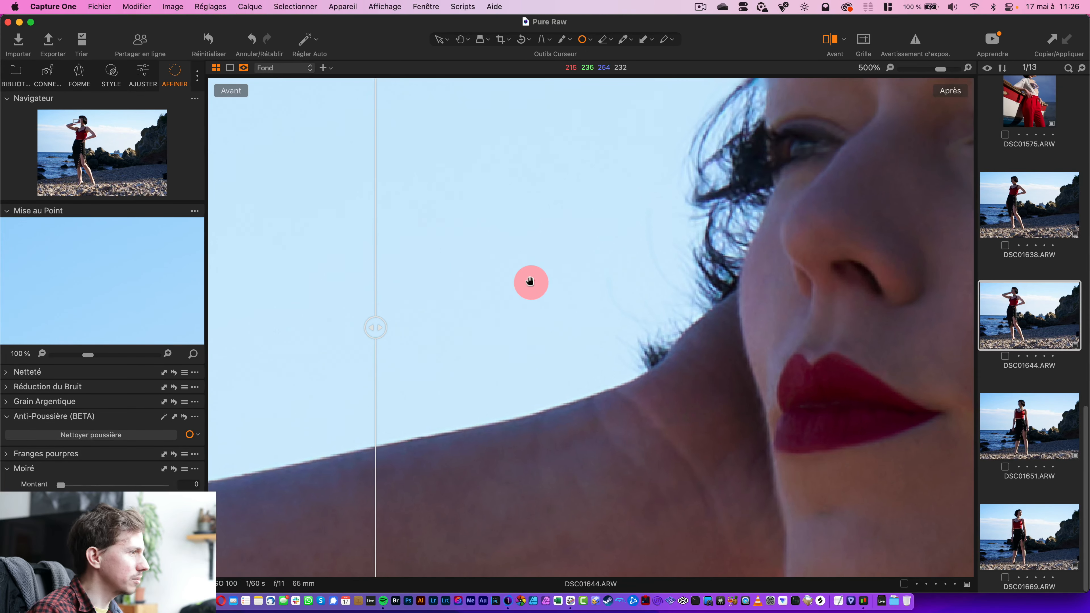
{"action": "left_click_drag", "start_coordinate": [375, 327], "coordinate": [616, 328]}
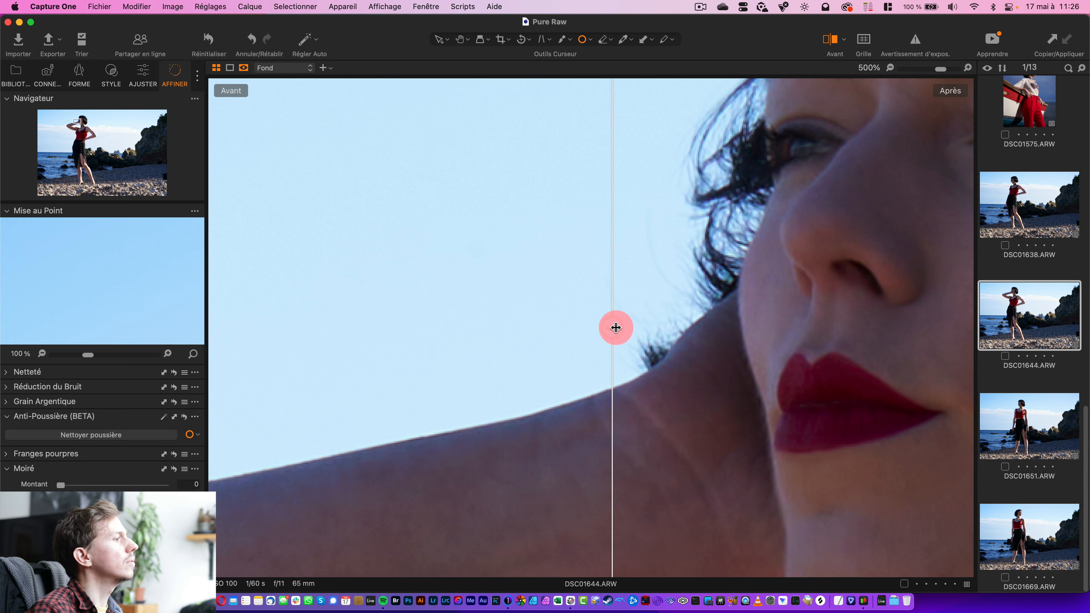
{"action": "left_click", "coordinate": [323, 229]}
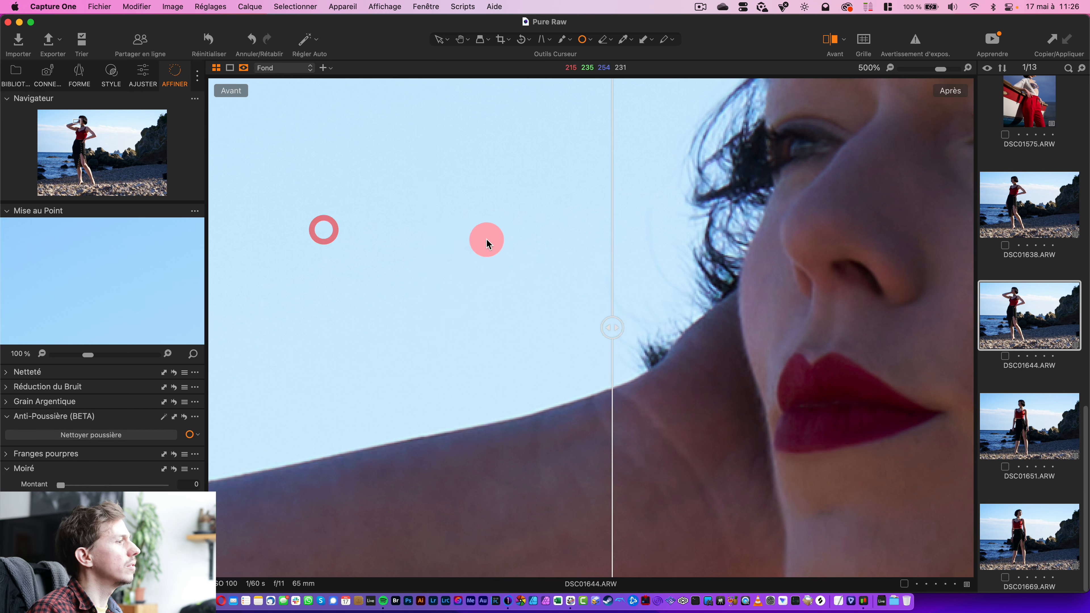
Try a lower Exposition on DSC01644.ARW to check the dust in the comparison, and restore it to 0
{"action": "left_click", "coordinate": [112, 76]}
{"action": "left_click", "coordinate": [142, 76]}
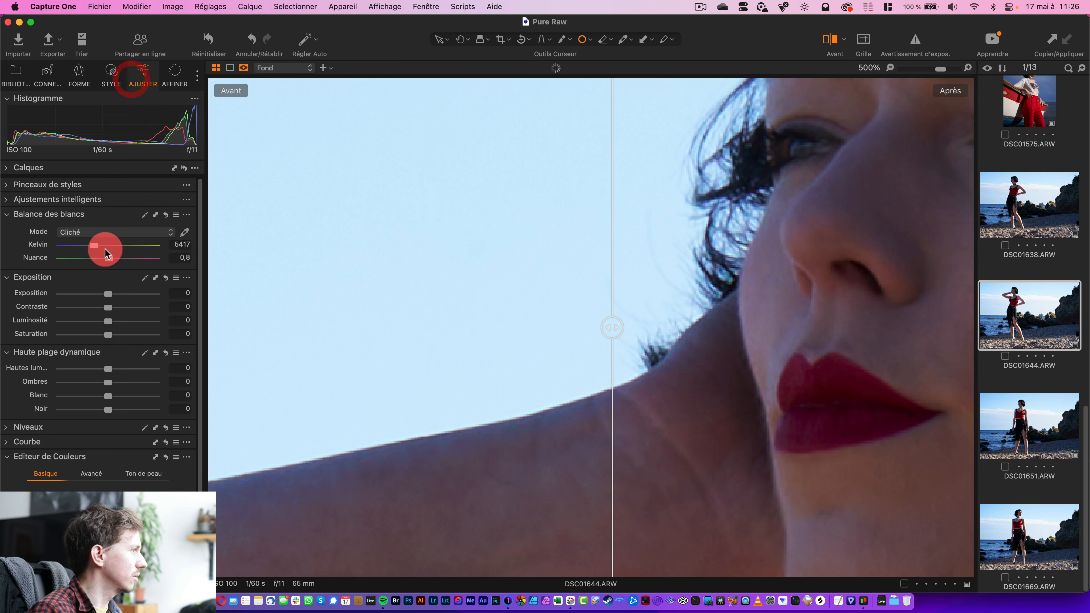
{"action": "left_click_drag", "start_coordinate": [102, 296], "coordinate": [86, 299]}
{"action": "mouse_move", "coordinate": [602, 332]}
{"action": "left_mouse_down"}
{"action": "mouse_move", "coordinate": [442, 328]}
{"action": "mouse_move", "coordinate": [608, 336]}
{"action": "left_mouse_up"}
{"action": "left_click_drag", "start_coordinate": [88, 294], "coordinate": [107, 300]}
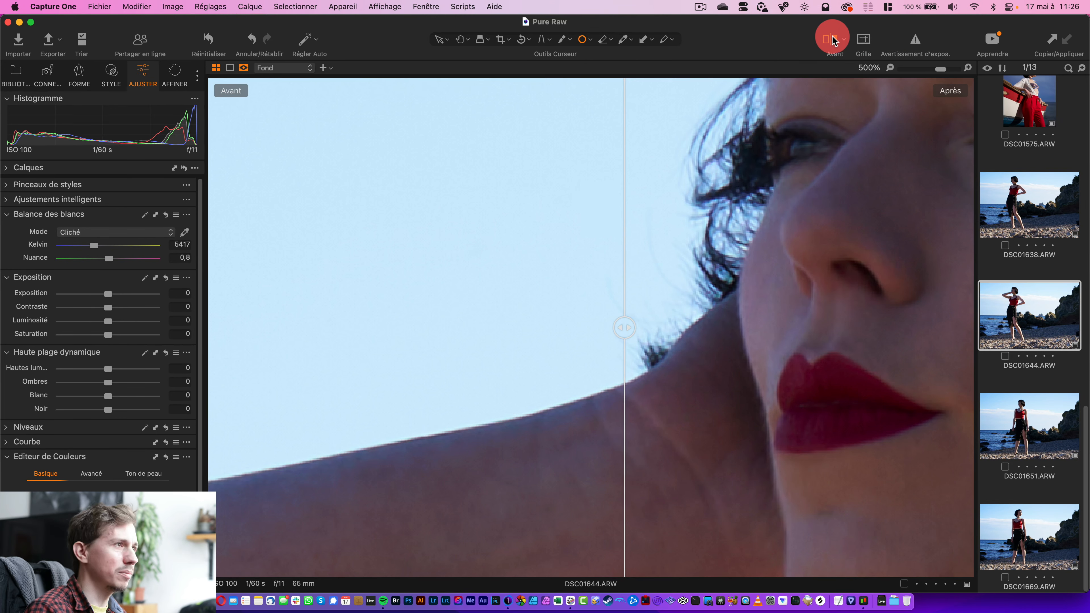
Compare the sky around the distant rocks in DSC01644.ARW before and after dust cleaning at several magnifications
{"action": "left_click_drag", "start_coordinate": [939, 68], "coordinate": [904, 71]}
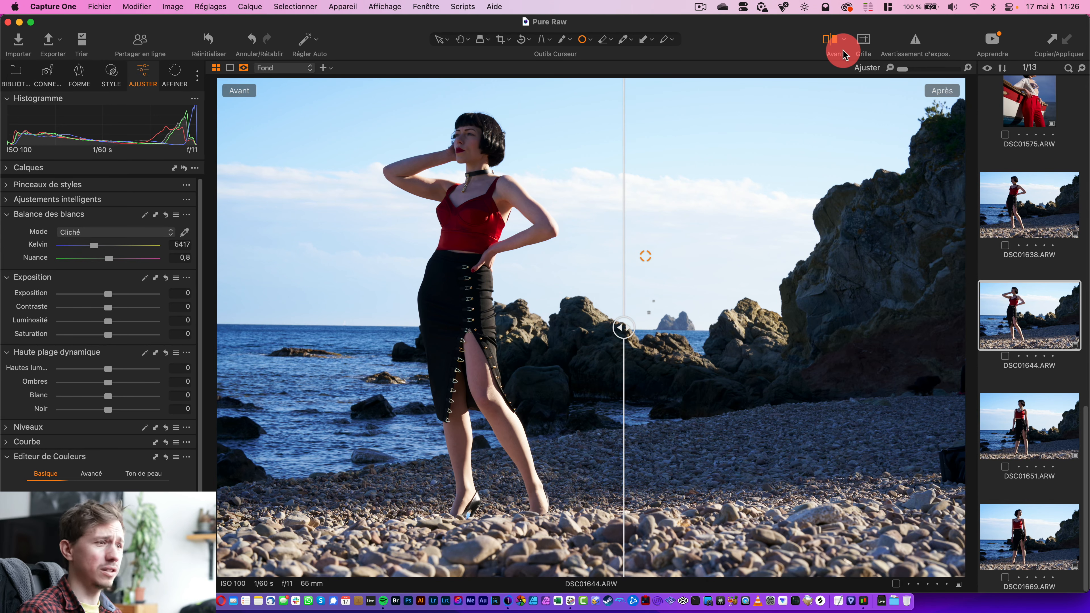
{"action": "scroll", "coordinate": [652, 318], "scroll_direction": "up", "scroll_amount": 15}
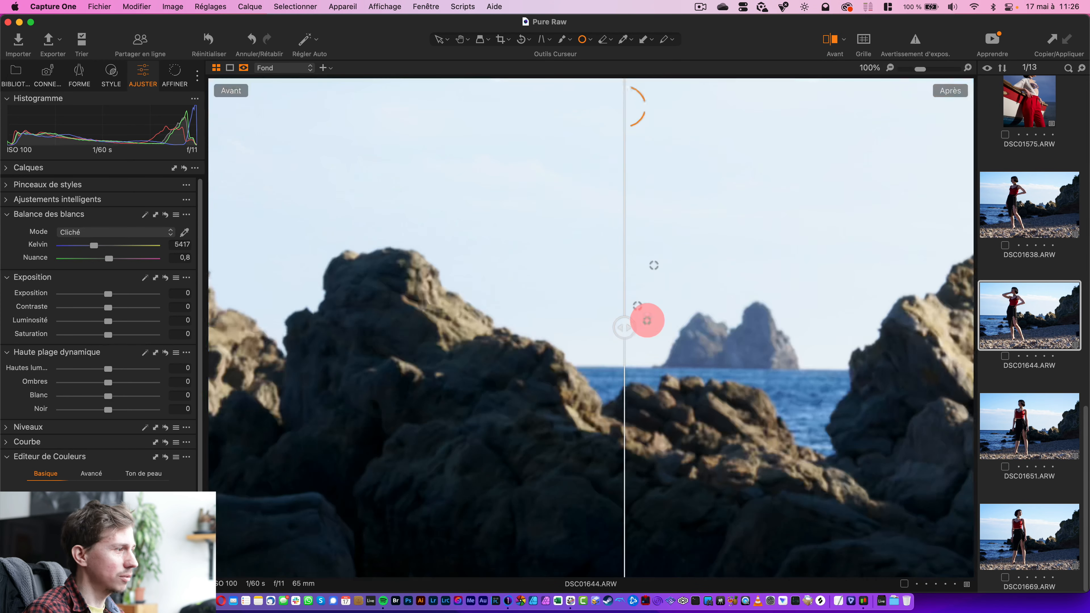
{"action": "scroll", "coordinate": [650, 318], "scroll_direction": "up", "scroll_amount": 8}
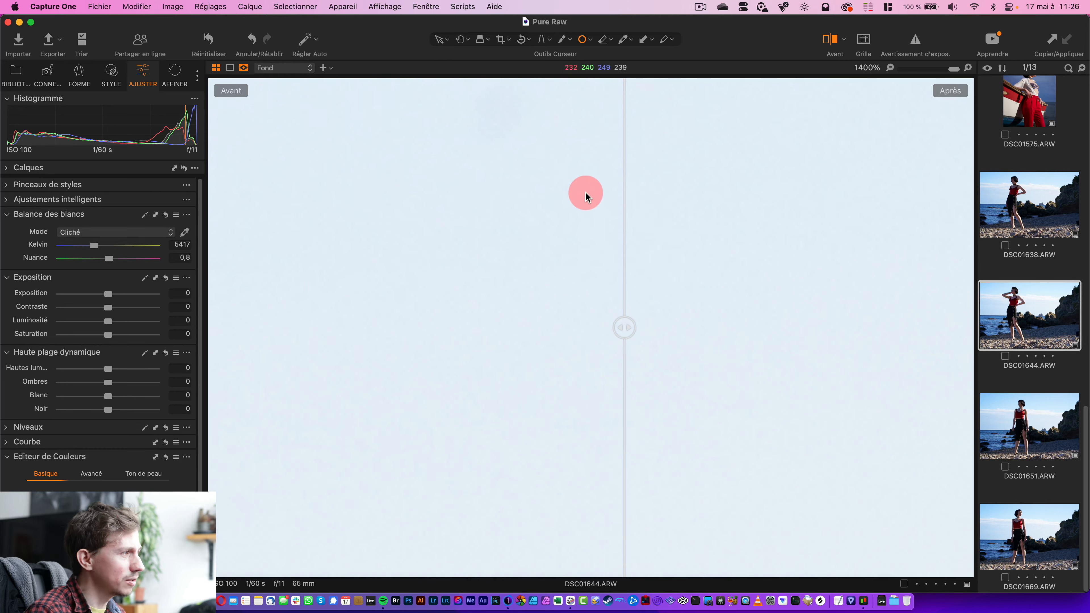
{"action": "mouse_move", "coordinate": [549, 255]}
{"action": "left_mouse_down"}
{"action": "mouse_move", "coordinate": [537, 377]}
{"action": "mouse_move", "coordinate": [555, 340]}
{"action": "left_mouse_up"}
{"action": "scroll", "coordinate": [556, 338], "scroll_direction": "down", "scroll_amount": 5}
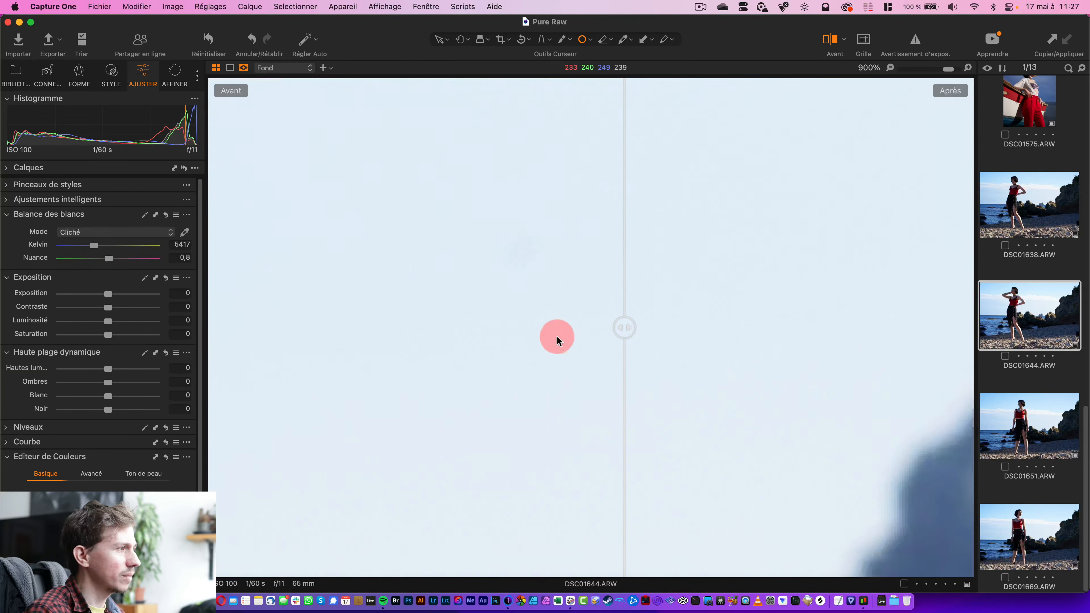
{"action": "scroll", "coordinate": [564, 331], "scroll_direction": "down", "scroll_amount": 3}
{"action": "mouse_move", "coordinate": [626, 326]}
{"action": "left_mouse_down"}
{"action": "mouse_move", "coordinate": [535, 321]}
{"action": "mouse_move", "coordinate": [686, 324]}
{"action": "left_mouse_up"}
{"action": "left_click_drag", "start_coordinate": [559, 315], "coordinate": [558, 293]}
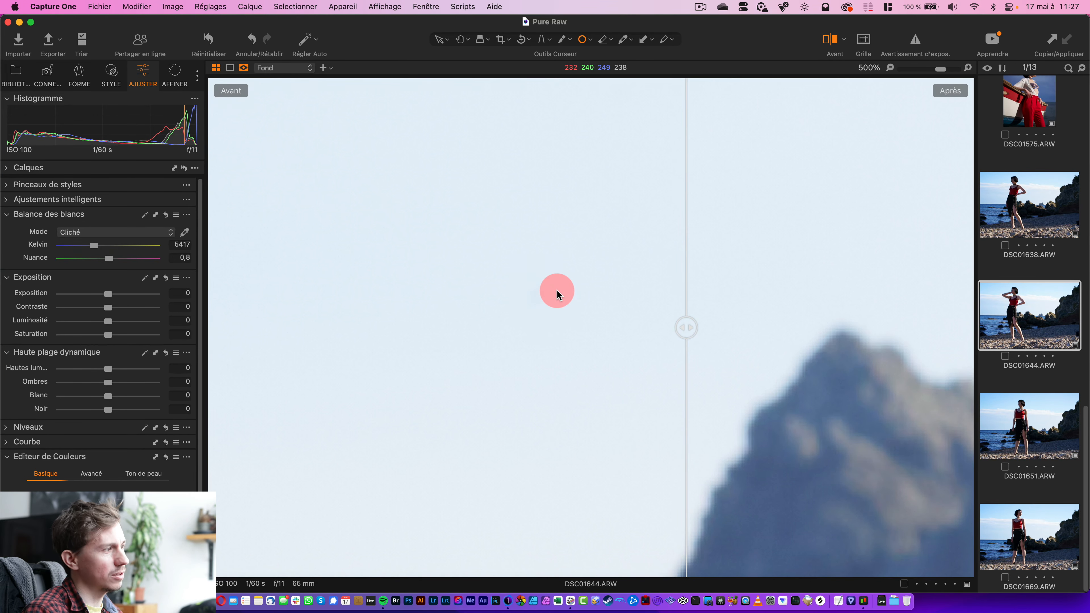
{"action": "scroll", "coordinate": [542, 292], "scroll_direction": "down", "scroll_amount": 3}
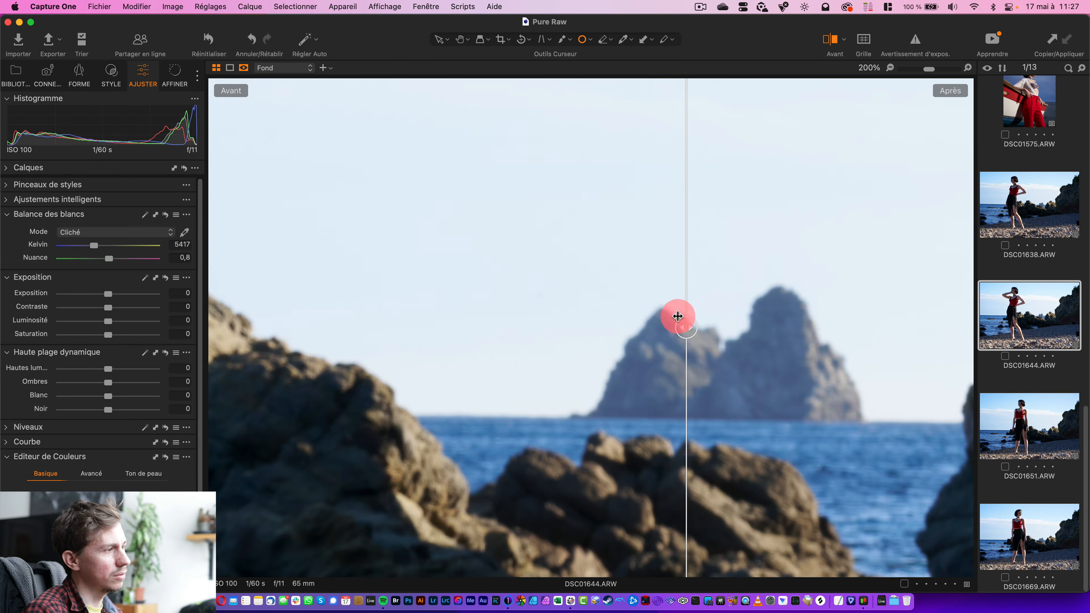
{"action": "mouse_move", "coordinate": [682, 317]}
{"action": "left_mouse_down"}
{"action": "mouse_move", "coordinate": [409, 313]}
{"action": "mouse_move", "coordinate": [699, 316]}
{"action": "left_mouse_up"}
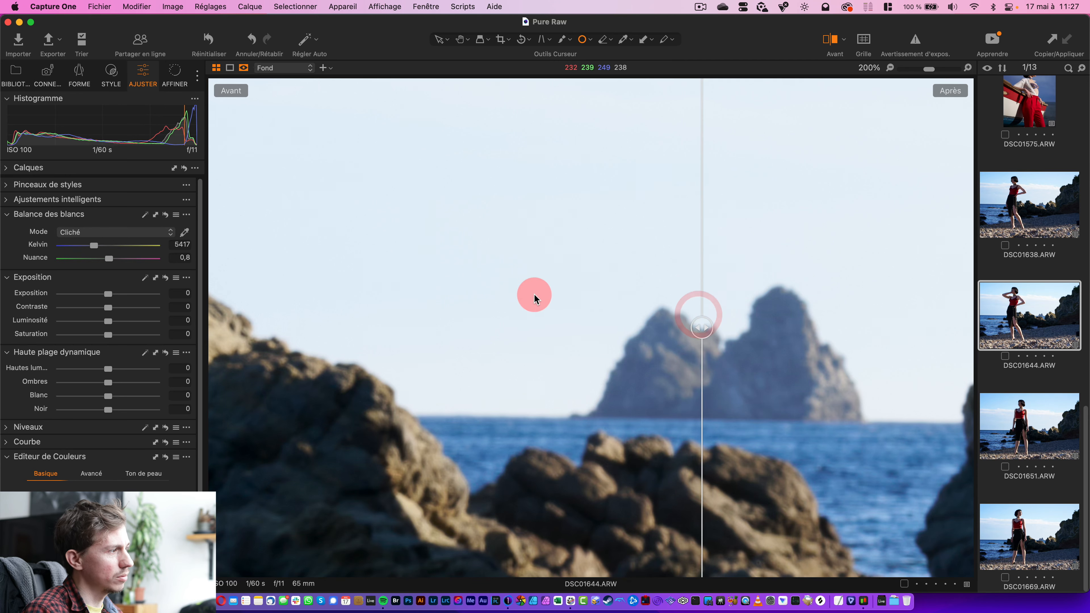
{"action": "left_click_drag", "start_coordinate": [538, 293], "coordinate": [549, 319]}
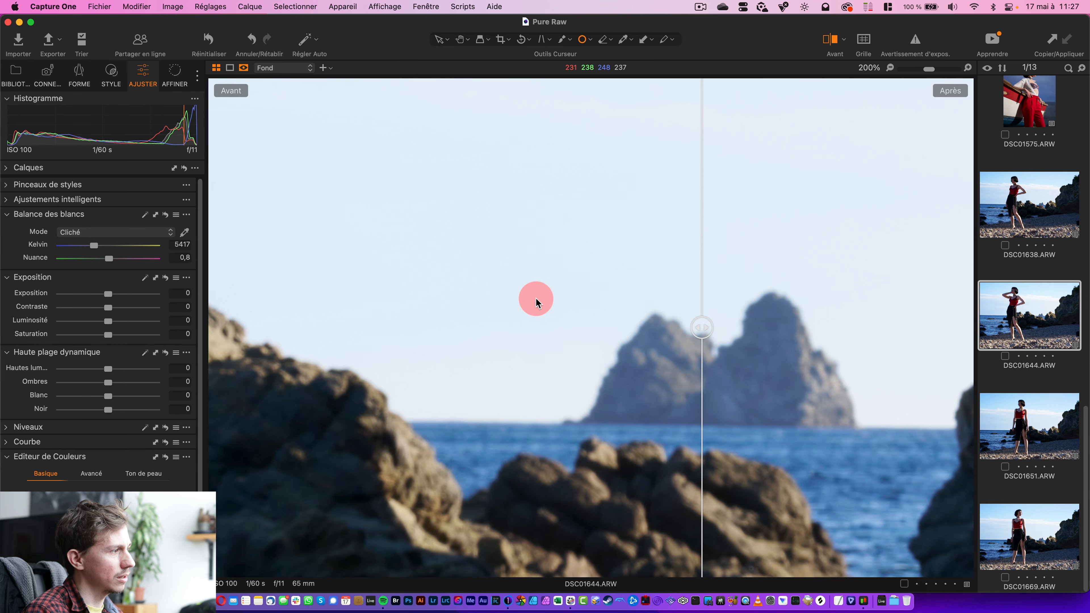
{"action": "left_click_drag", "start_coordinate": [536, 298], "coordinate": [558, 301]}
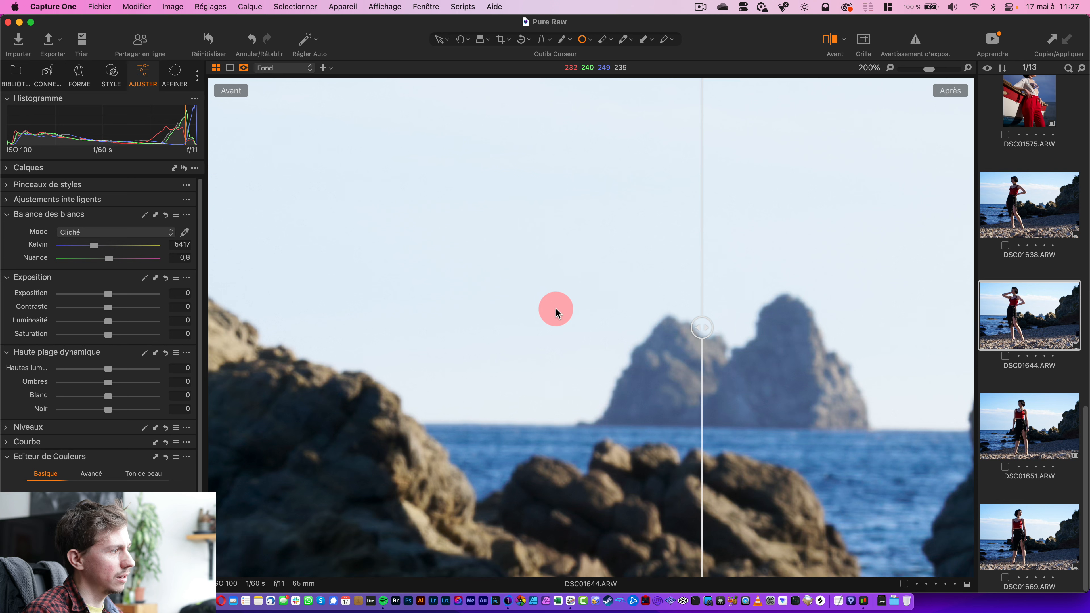
{"action": "left_click_drag", "start_coordinate": [699, 329], "coordinate": [621, 327]}
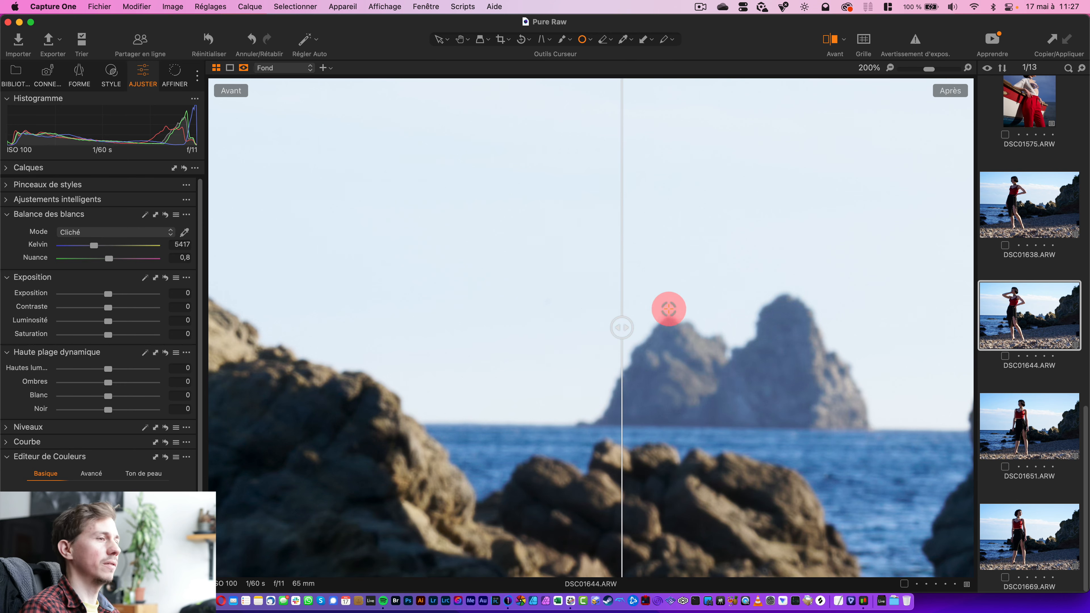
Review the dust removal markers across the whole of DSC01644.ARW and near the distant rocks
{"action": "key", "text": "comma"}
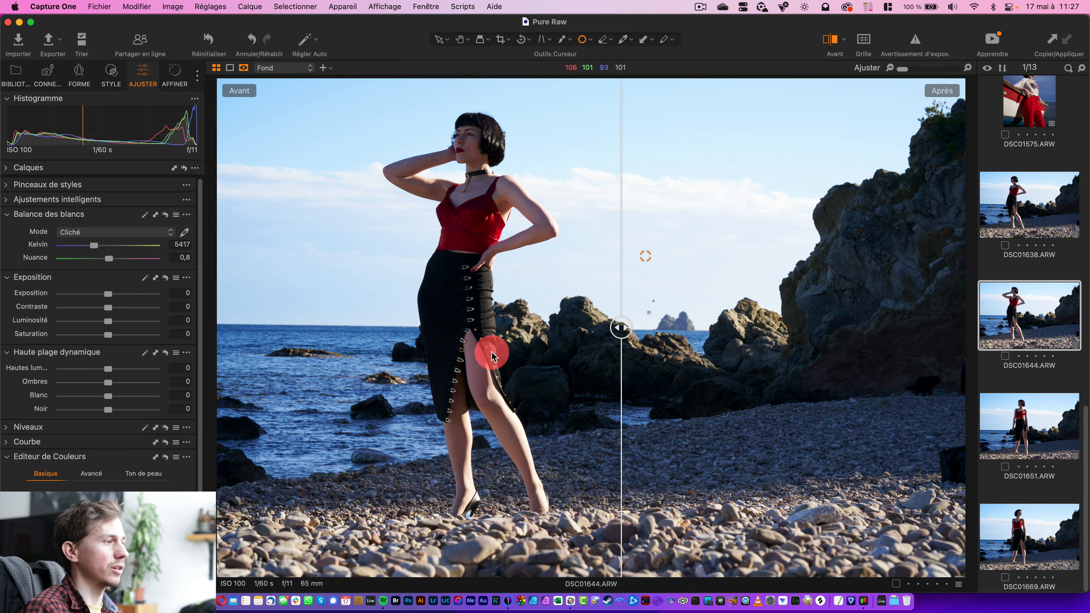
{"action": "scroll", "coordinate": [639, 319], "scroll_direction": "up", "scroll_amount": 8}
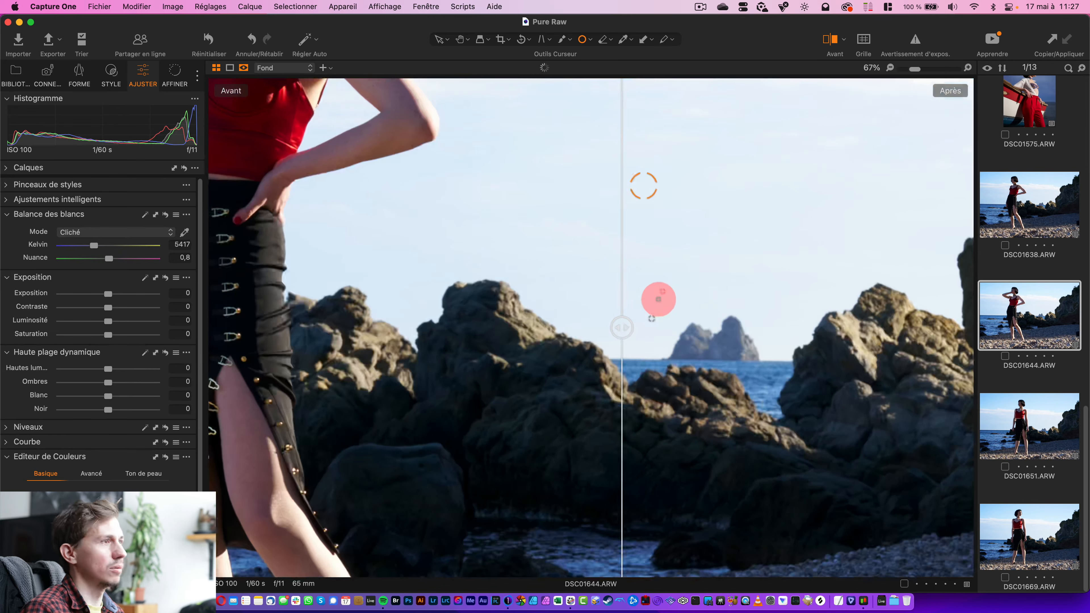
{"action": "scroll", "coordinate": [662, 300], "scroll_direction": "down", "scroll_amount": 8}
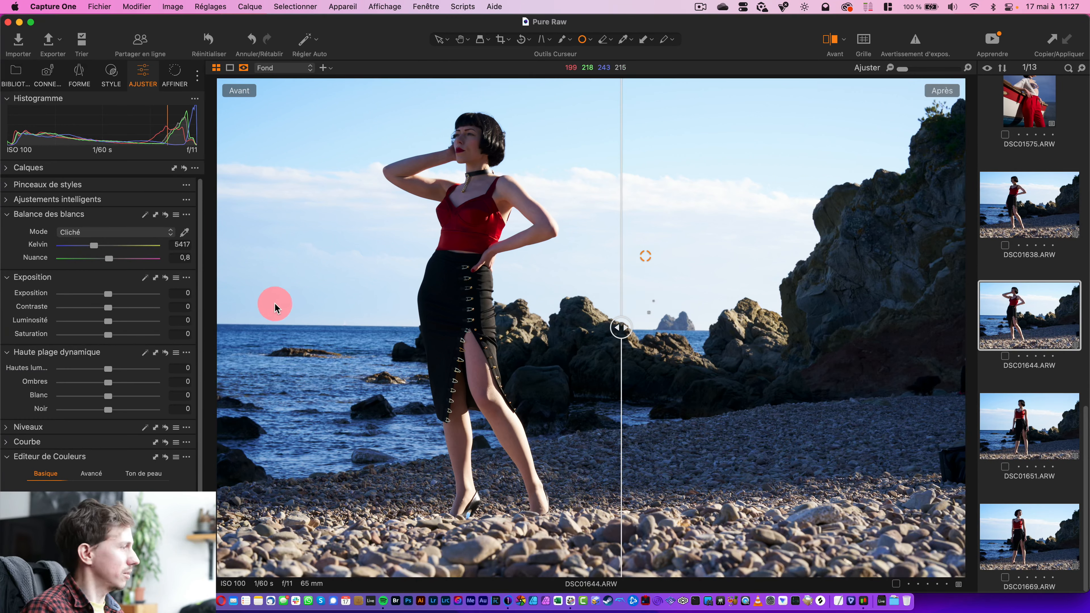
{"action": "left_click", "coordinate": [594, 364]}
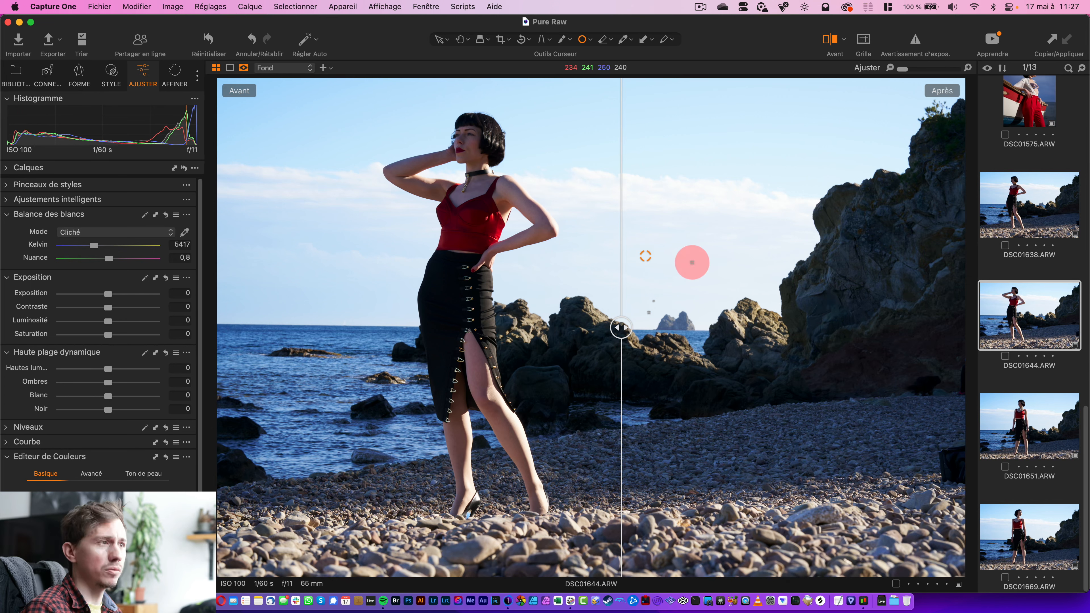
Open DSC01575.ARW and turn off the before/after comparison to show its dust removal markers
{"action": "left_click", "coordinate": [1046, 103]}
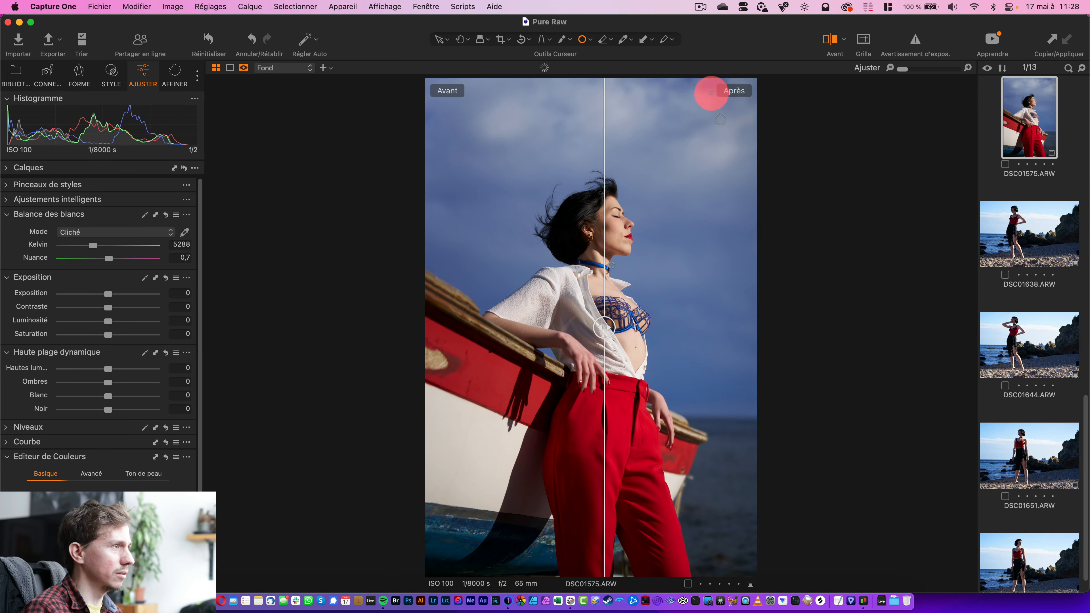
{"action": "left_click", "coordinate": [831, 40]}
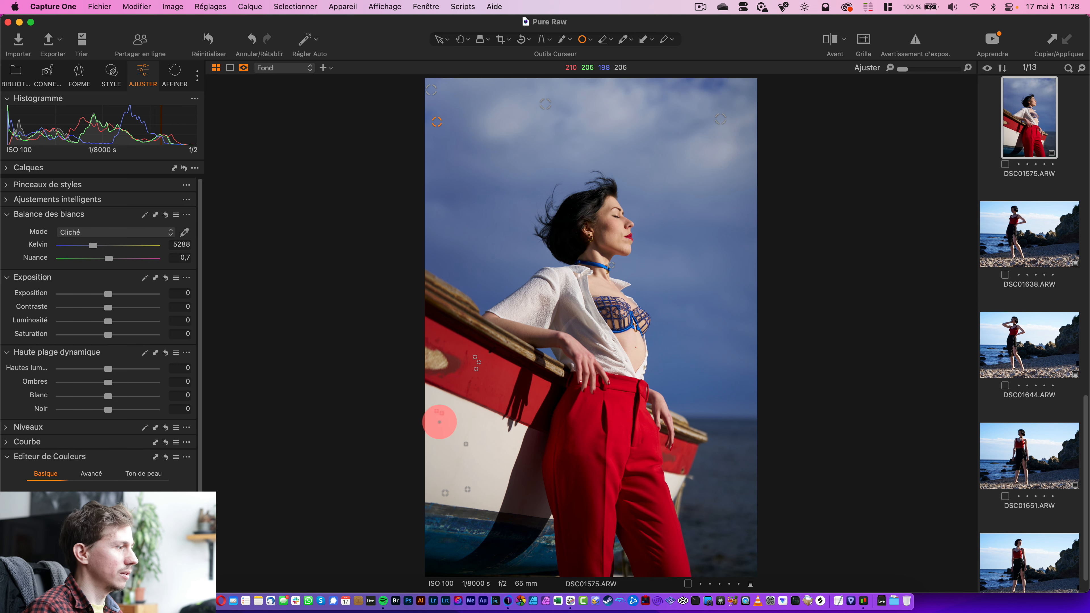
Examine the dust removal markers on DSC01575.ARW up close, mainly over the boat's red and white hull
{"action": "scroll", "coordinate": [439, 422], "scroll_direction": "up", "scroll_amount": 3}
{"action": "scroll", "coordinate": [438, 425], "scroll_direction": "down", "scroll_amount": 3}
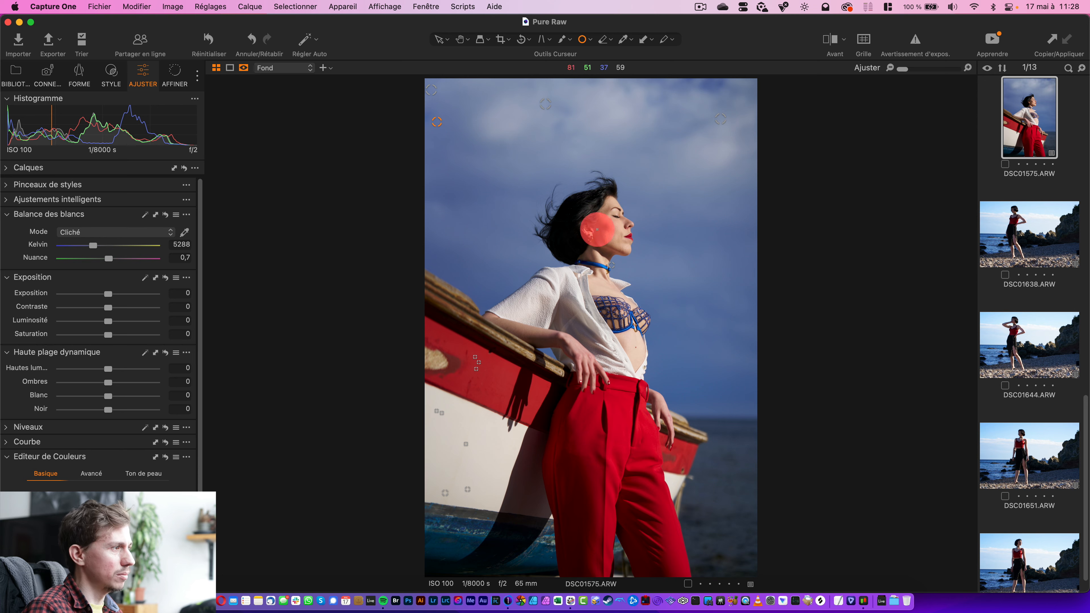
{"action": "scroll", "coordinate": [434, 425], "scroll_direction": "up", "scroll_amount": 3}
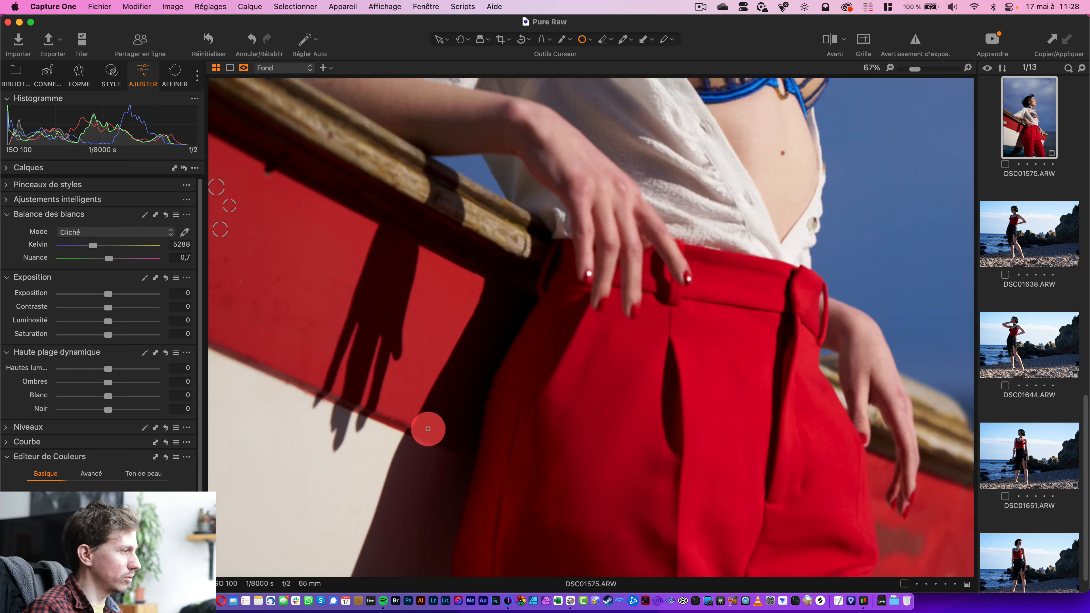
{"action": "left_click_drag", "start_coordinate": [342, 450], "coordinate": [654, 380]}
{"action": "left_click_drag", "start_coordinate": [387, 430], "coordinate": [413, 434]}
{"action": "left_click_drag", "start_coordinate": [497, 148], "coordinate": [478, 410]}
{"action": "left_click_drag", "start_coordinate": [549, 214], "coordinate": [503, 495]}
{"action": "left_click_drag", "start_coordinate": [519, 300], "coordinate": [514, 468]}
{"action": "left_click_drag", "start_coordinate": [564, 417], "coordinate": [507, 200]}
{"action": "scroll", "coordinate": [517, 252], "scroll_direction": "down", "scroll_amount": 2}
{"action": "scroll", "coordinate": [517, 252], "scroll_direction": "down", "scroll_amount": 2}
{"action": "left_click_drag", "start_coordinate": [521, 510], "coordinate": [544, 412]}
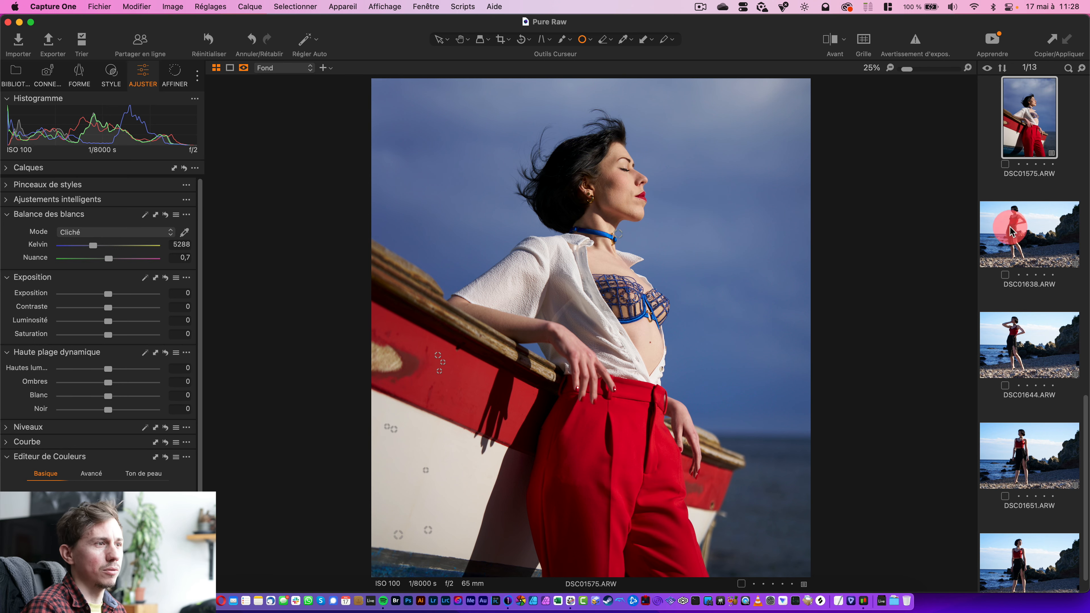
Open DSC01556.ARW and inspect its dust removal markers, up to 300% in the sky beside the model's hand
{"action": "scroll", "coordinate": [1029, 258], "scroll_direction": "up", "scroll_amount": 4}
{"action": "left_click", "coordinate": [1018, 274]}
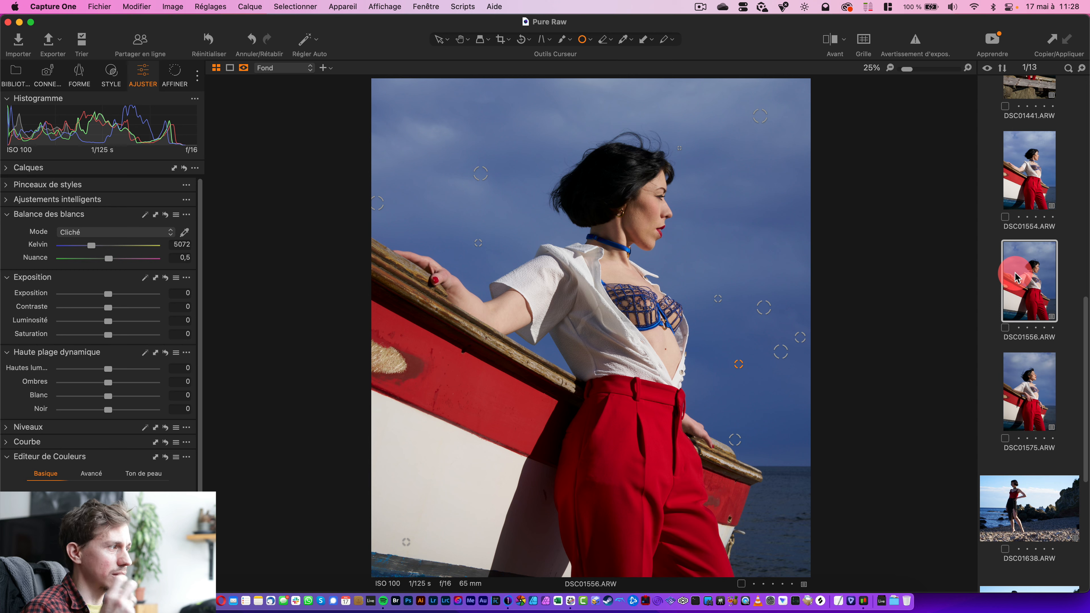
{"action": "left_click_drag", "start_coordinate": [771, 336], "coordinate": [738, 248]}
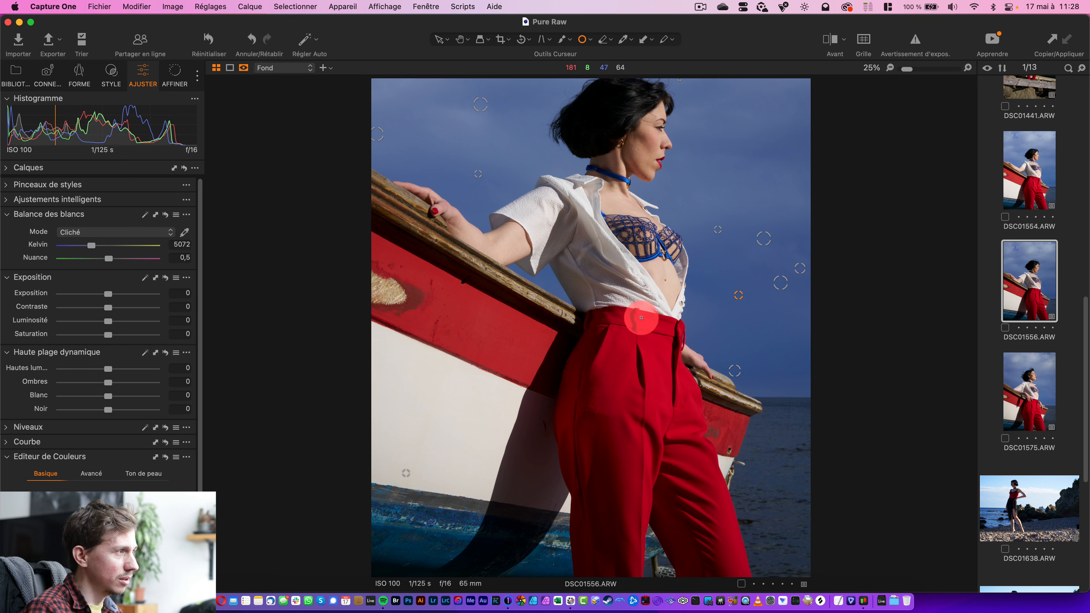
{"action": "left_click_drag", "start_coordinate": [664, 180], "coordinate": [674, 270]}
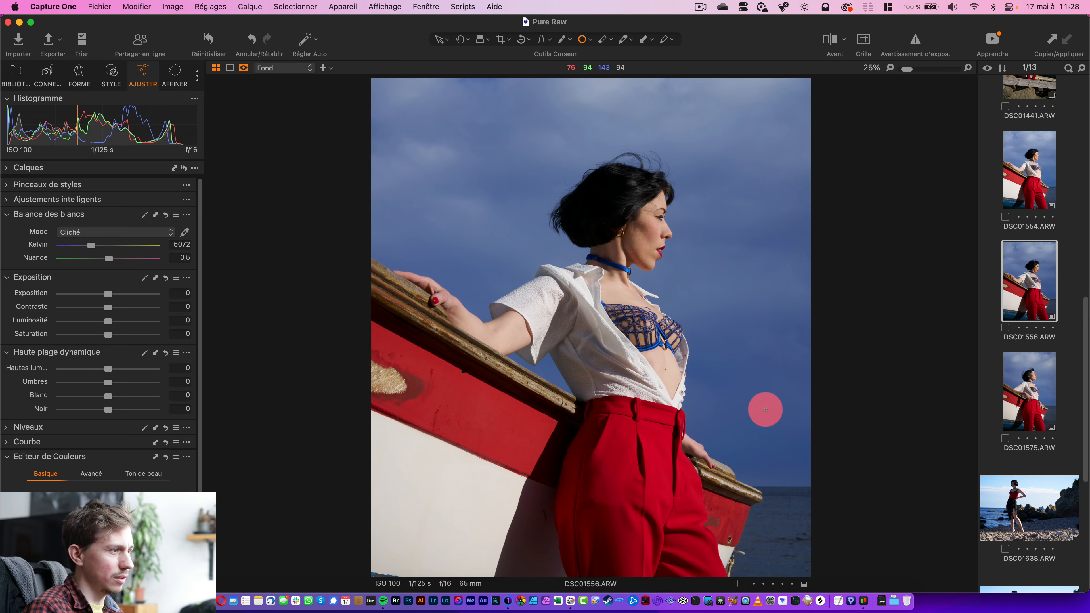
{"action": "left_click_drag", "start_coordinate": [763, 408], "coordinate": [711, 287]}
{"action": "scroll", "coordinate": [784, 343], "scroll_direction": "up", "scroll_amount": 4}
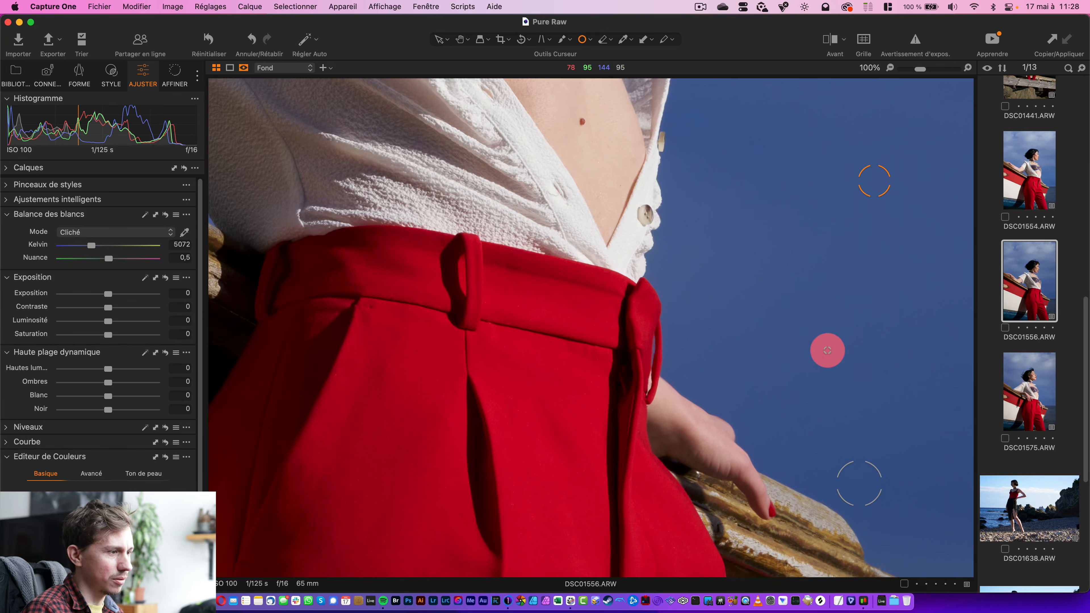
{"action": "left_click_drag", "start_coordinate": [880, 433], "coordinate": [632, 243]}
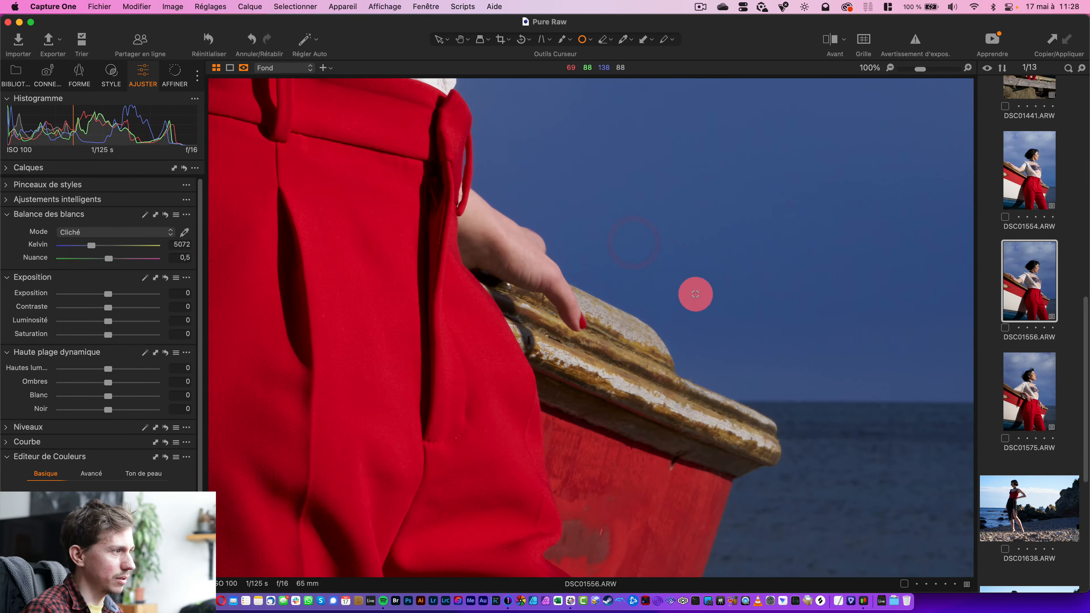
{"action": "scroll", "coordinate": [695, 295], "scroll_direction": "up", "scroll_amount": 3}
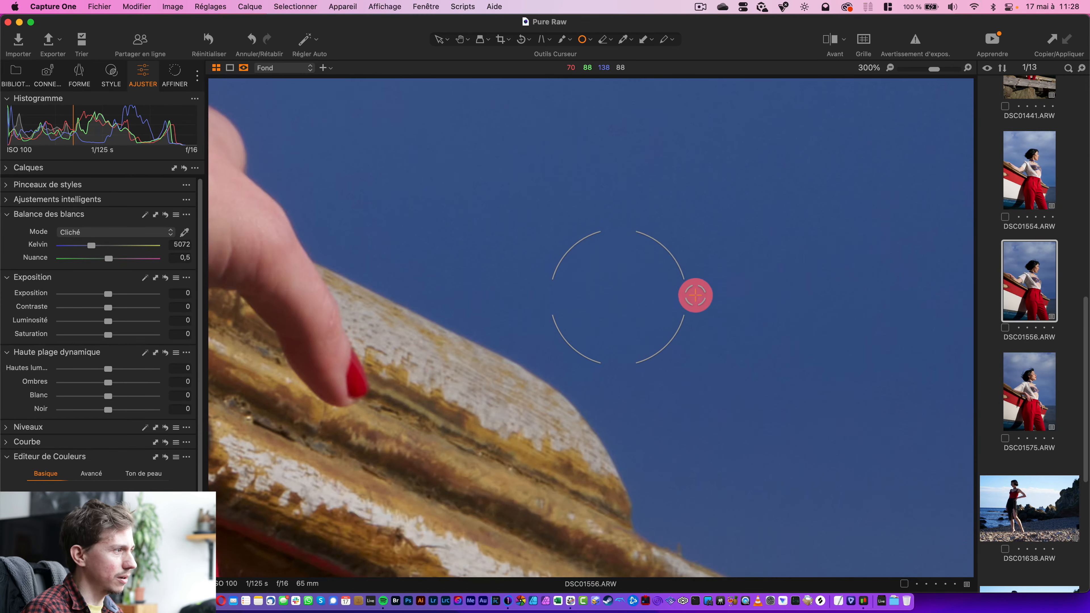
Compare DSC01556.ARW before and after dust removal in the sky near the model's hand and in front of her chest
{"action": "left_click", "coordinate": [830, 40]}
{"action": "left_click_drag", "start_coordinate": [585, 325], "coordinate": [891, 317]}
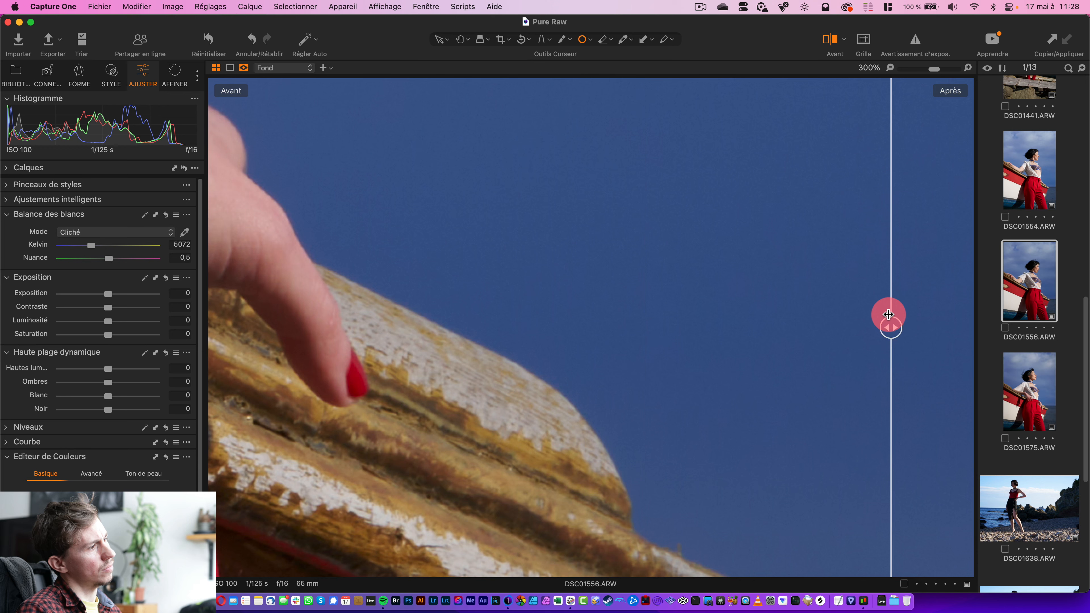
{"action": "left_click_drag", "start_coordinate": [791, 321], "coordinate": [756, 329]}
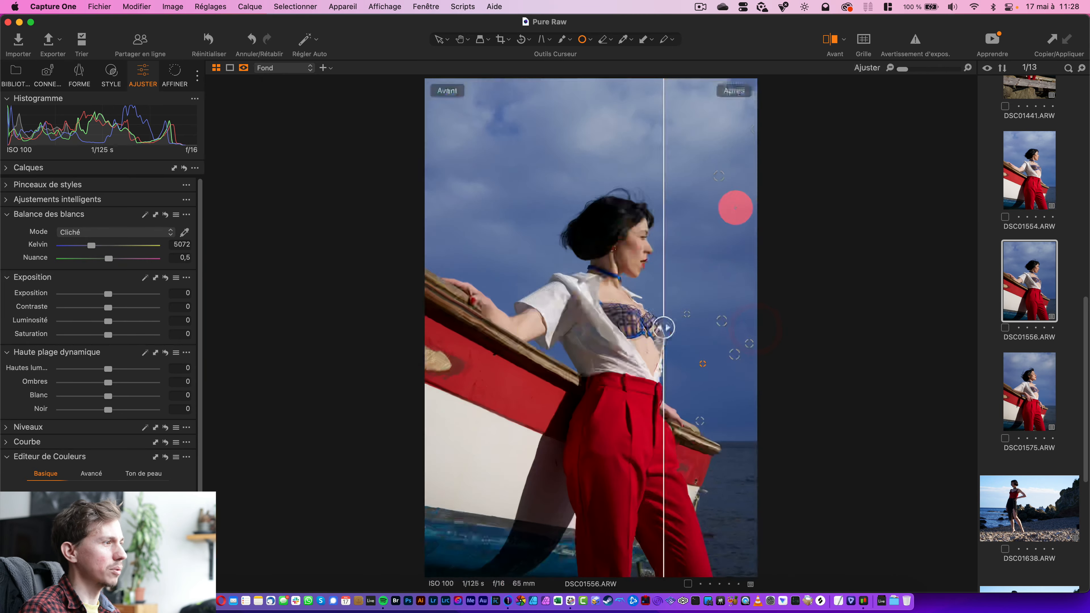
{"action": "scroll", "coordinate": [725, 326], "scroll_direction": "up", "scroll_amount": 3}
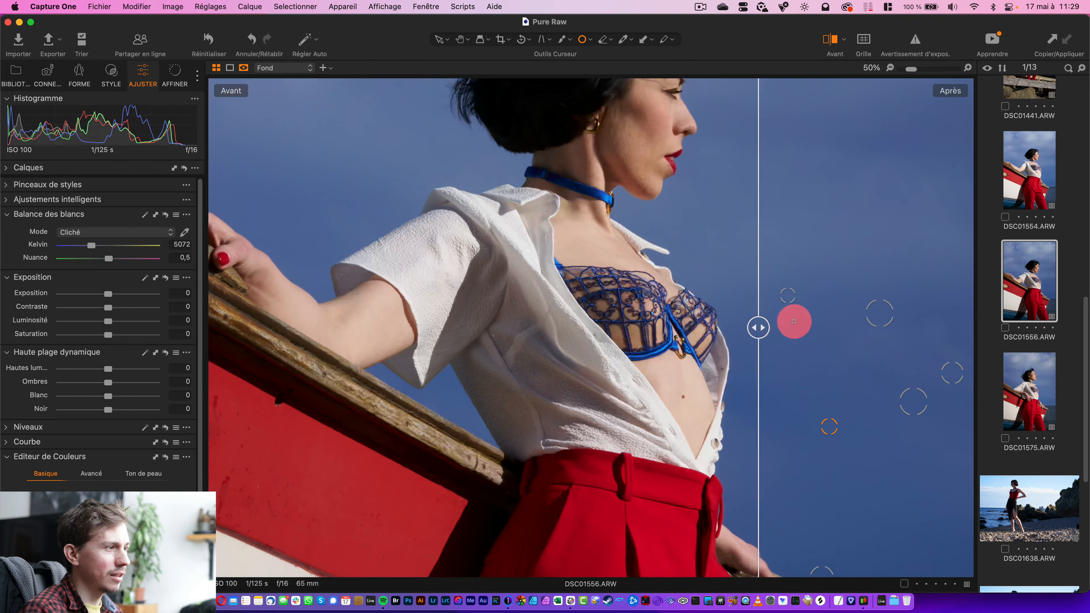
{"action": "scroll", "coordinate": [793, 322], "scroll_direction": "up", "scroll_amount": 5}
{"action": "left_click", "coordinate": [519, 317]}
{"action": "scroll", "coordinate": [603, 319], "scroll_direction": "down", "scroll_amount": 4}
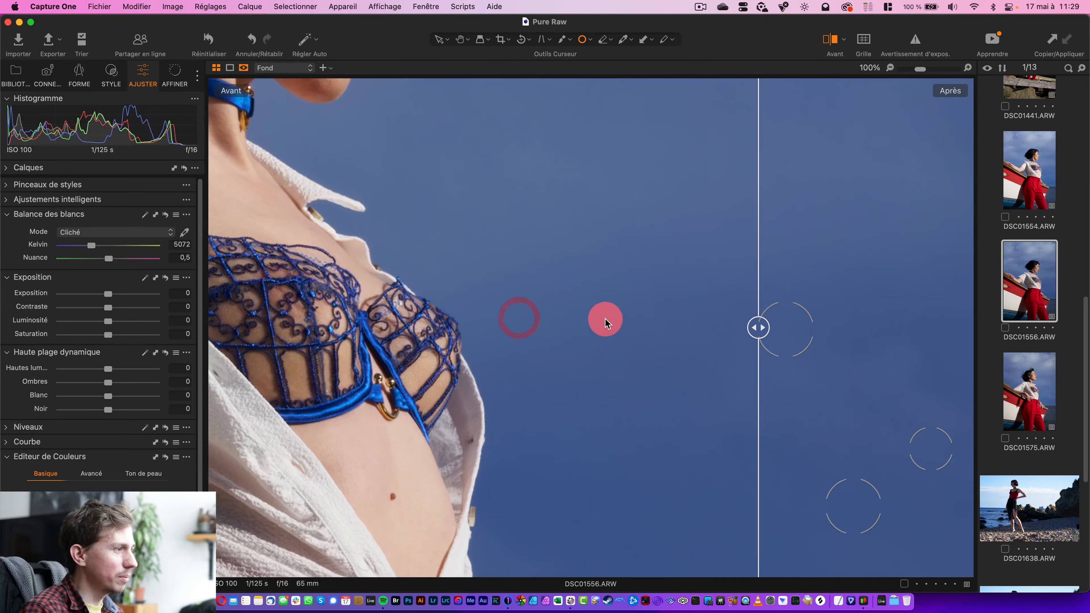
{"action": "left_click_drag", "start_coordinate": [755, 328], "coordinate": [712, 339]}
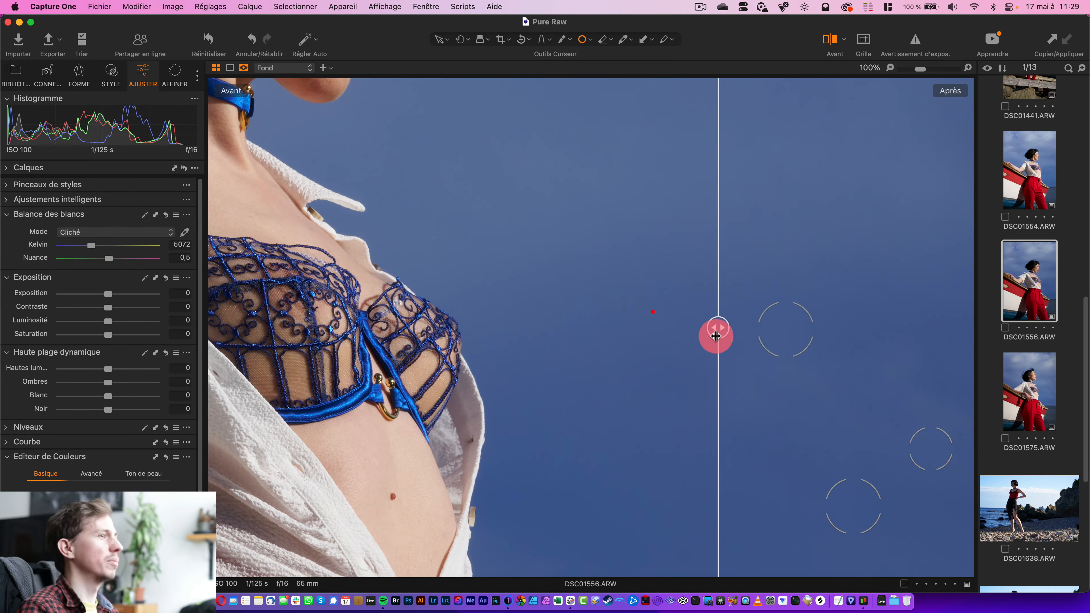
{"action": "left_click", "coordinate": [836, 41]}
{"action": "scroll", "coordinate": [598, 290], "scroll_direction": "down", "scroll_amount": 5}
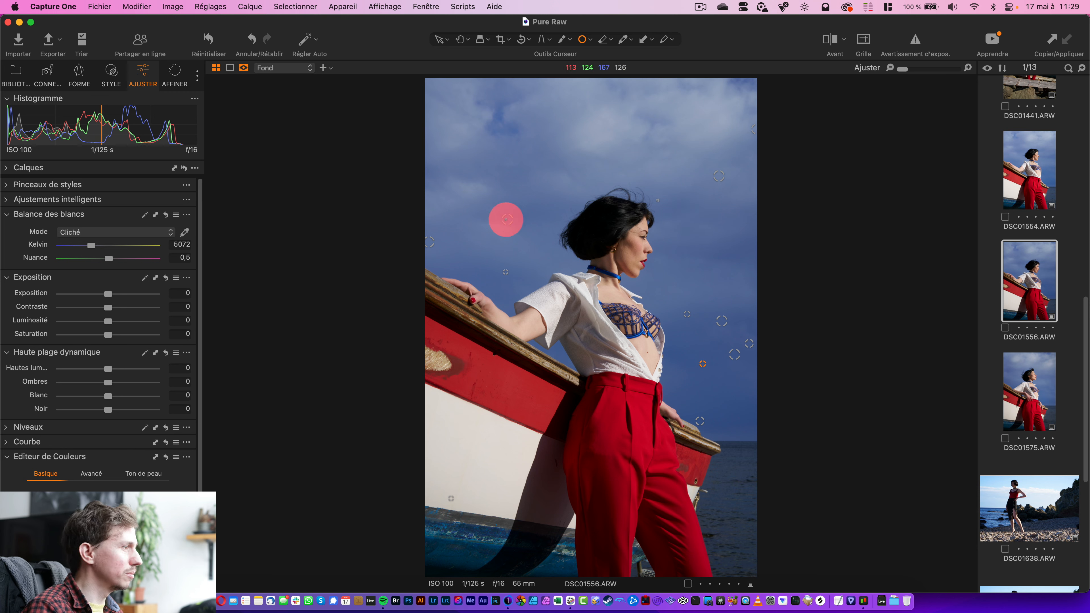
Compare the sky behind the model's head in DSC01556.ARW before and after dust removal at 200%
{"action": "scroll", "coordinate": [498, 216], "scroll_direction": "up", "scroll_amount": 5}
{"action": "left_click_drag", "start_coordinate": [283, 226], "coordinate": [423, 267]}
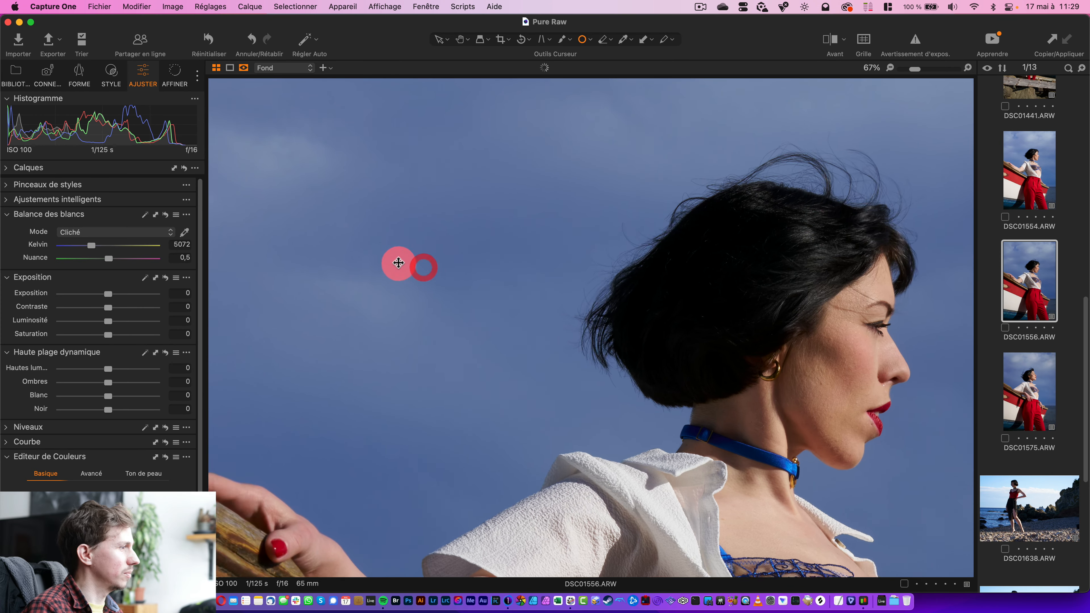
{"action": "scroll", "coordinate": [399, 263], "scroll_direction": "up", "scroll_amount": 5}
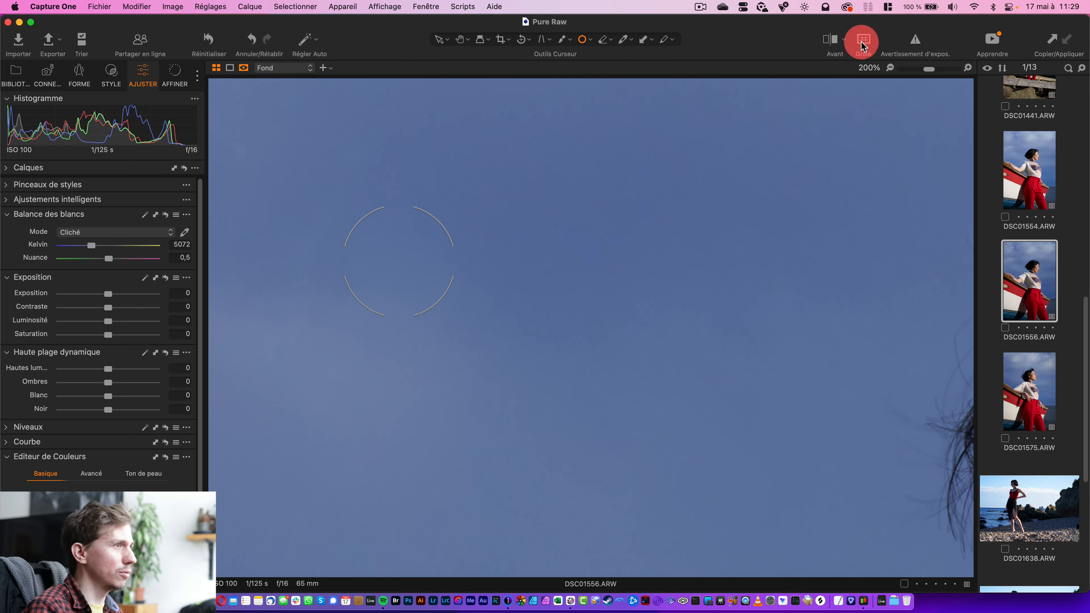
{"action": "left_click", "coordinate": [835, 40]}
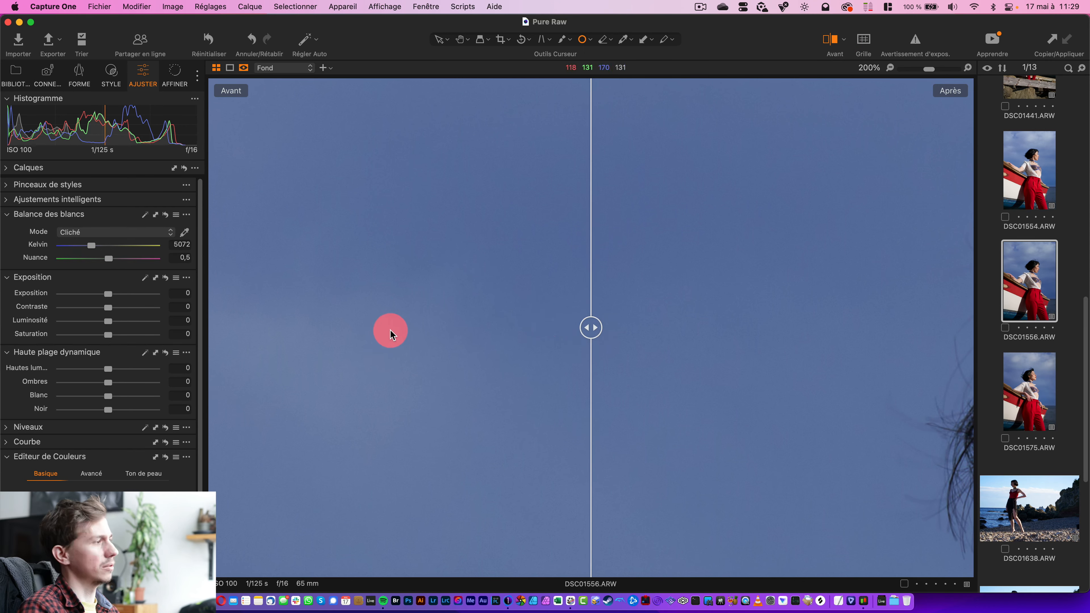
{"action": "left_click_drag", "start_coordinate": [390, 330], "coordinate": [448, 380]}
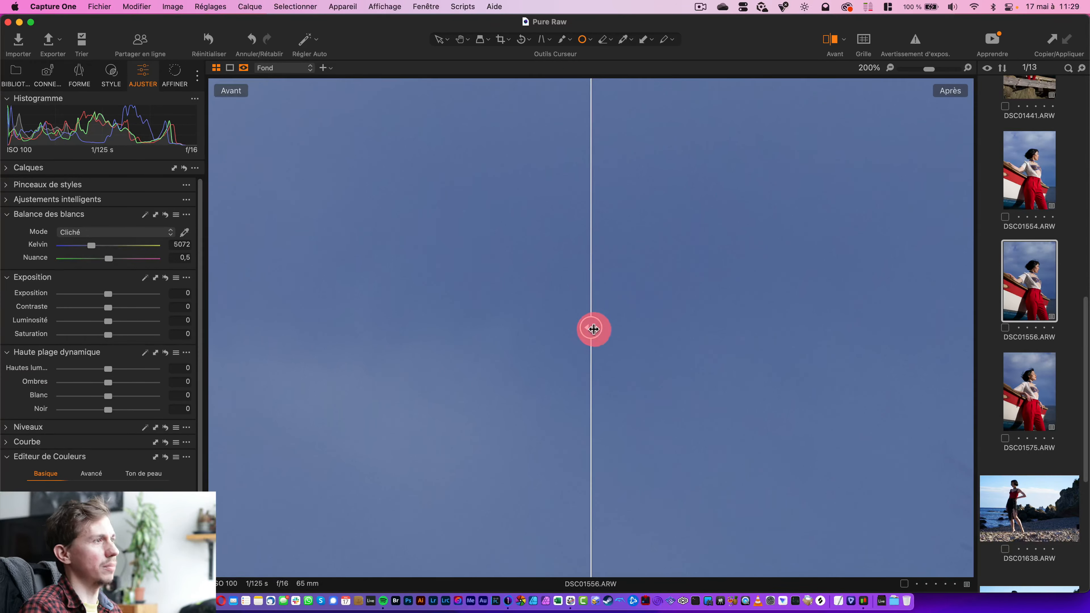
{"action": "mouse_move", "coordinate": [581, 329]}
{"action": "left_mouse_down"}
{"action": "mouse_move", "coordinate": [304, 325]}
{"action": "mouse_move", "coordinate": [577, 332]}
{"action": "left_mouse_up"}
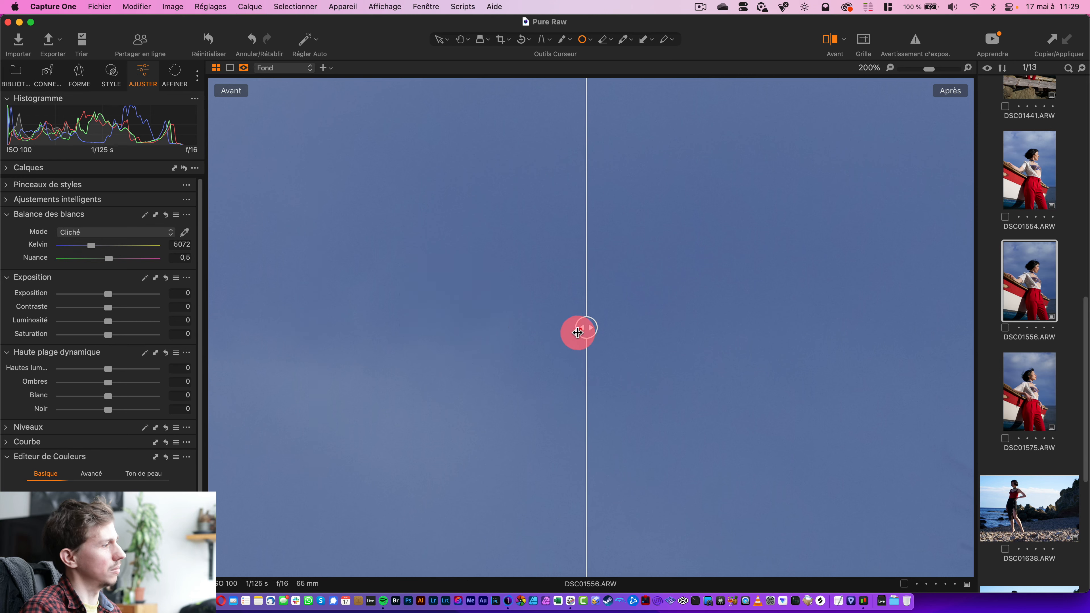
{"action": "key", "text": "super+0"}
{"action": "left_click", "coordinate": [830, 41]}
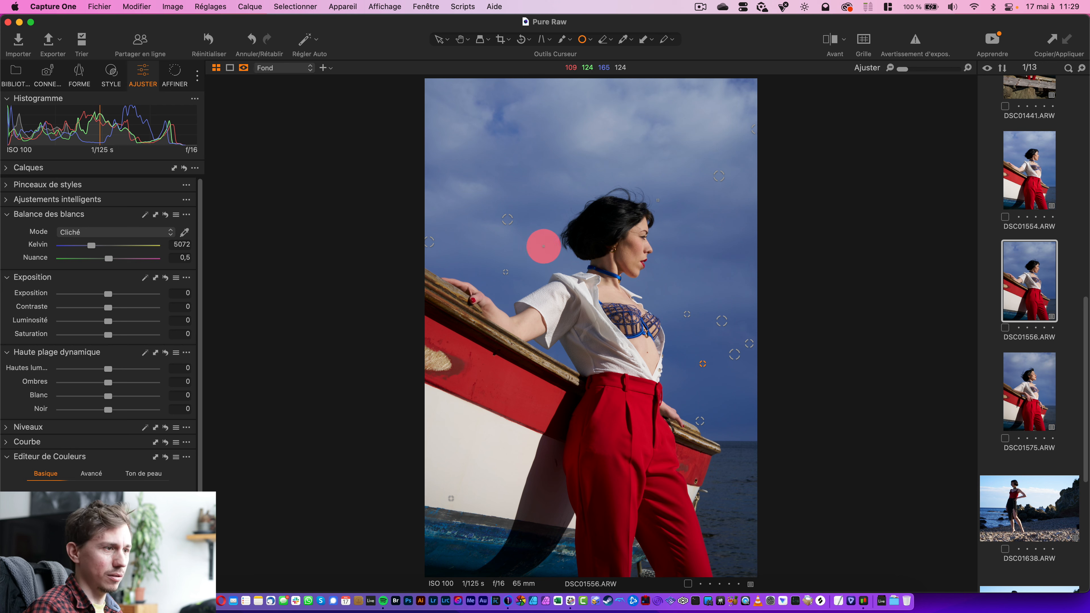
Expand the Ajustements intelligents tool and open DSC01231.ARW
{"action": "left_click_drag", "start_coordinate": [1087, 319], "coordinate": [1062, 91]}
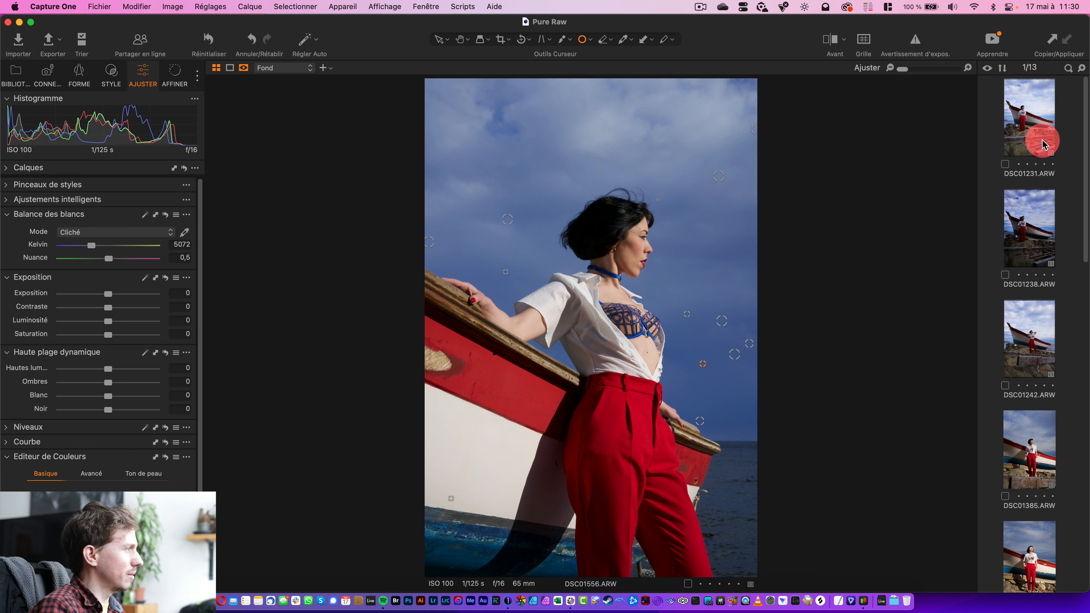
{"action": "left_click", "coordinate": [8, 199]}
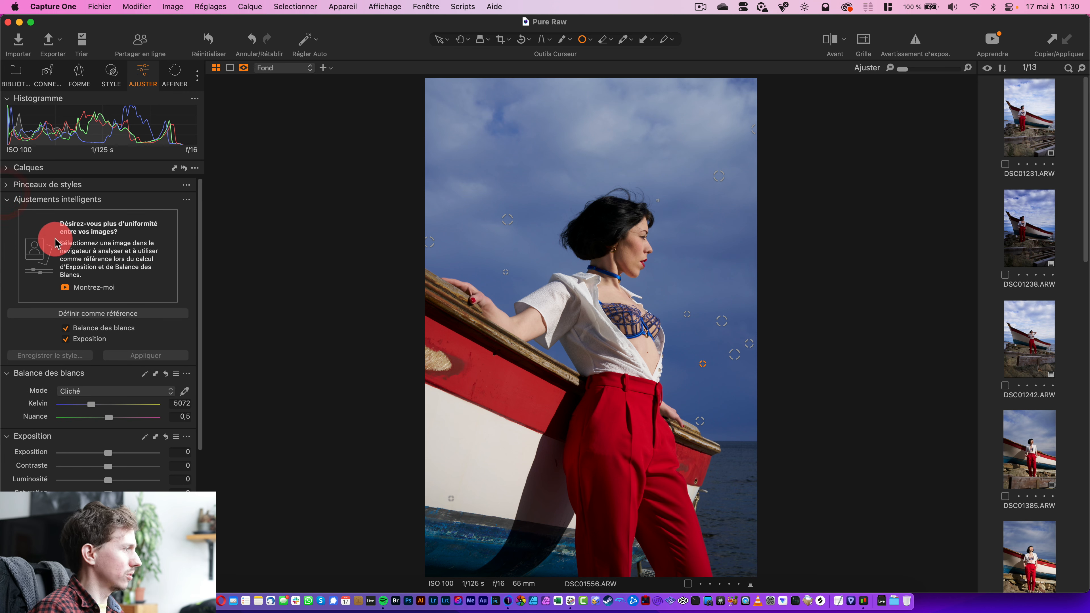
{"action": "left_click", "coordinate": [1030, 136]}
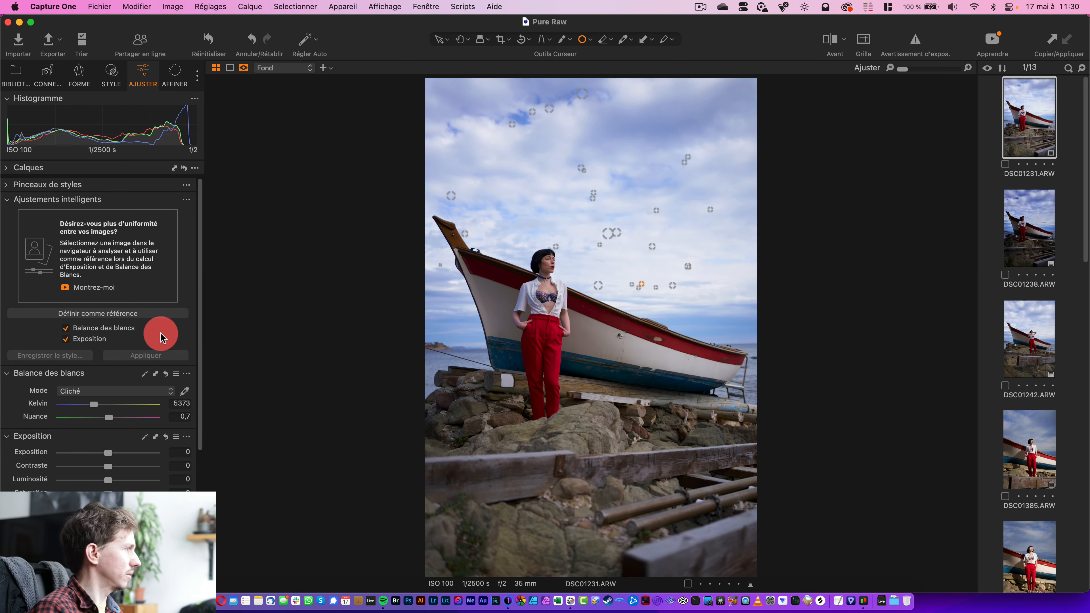
Toggle the dust marker display with the Sélectionner and dust removal cursors, check DSC01238.ARW, and finish on DSC01231.ARW with the markers hidden
{"action": "left_click", "coordinate": [439, 39]}
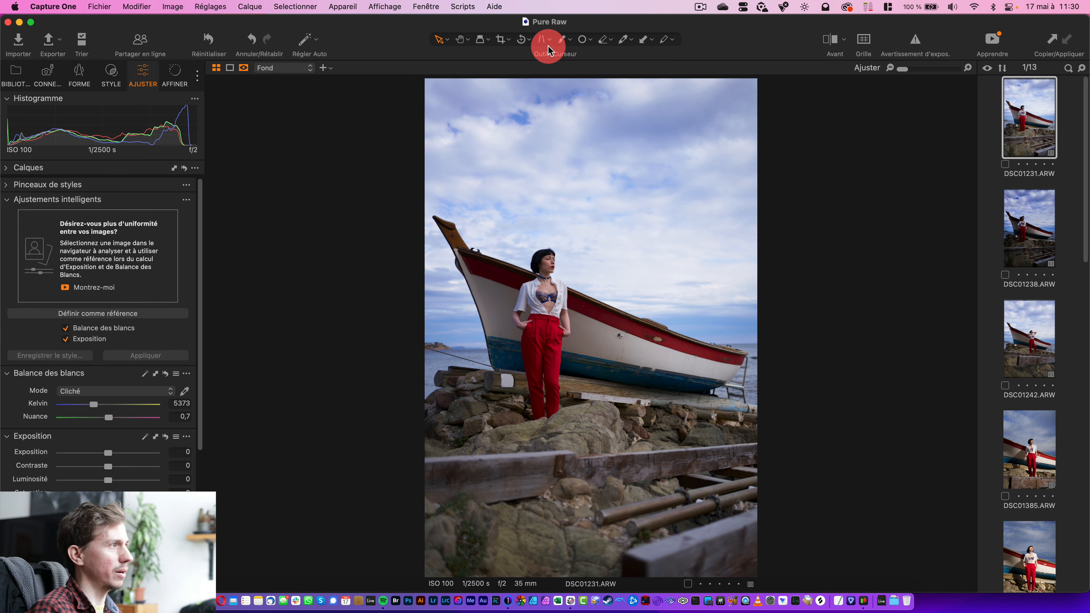
{"action": "left_click", "coordinate": [583, 40]}
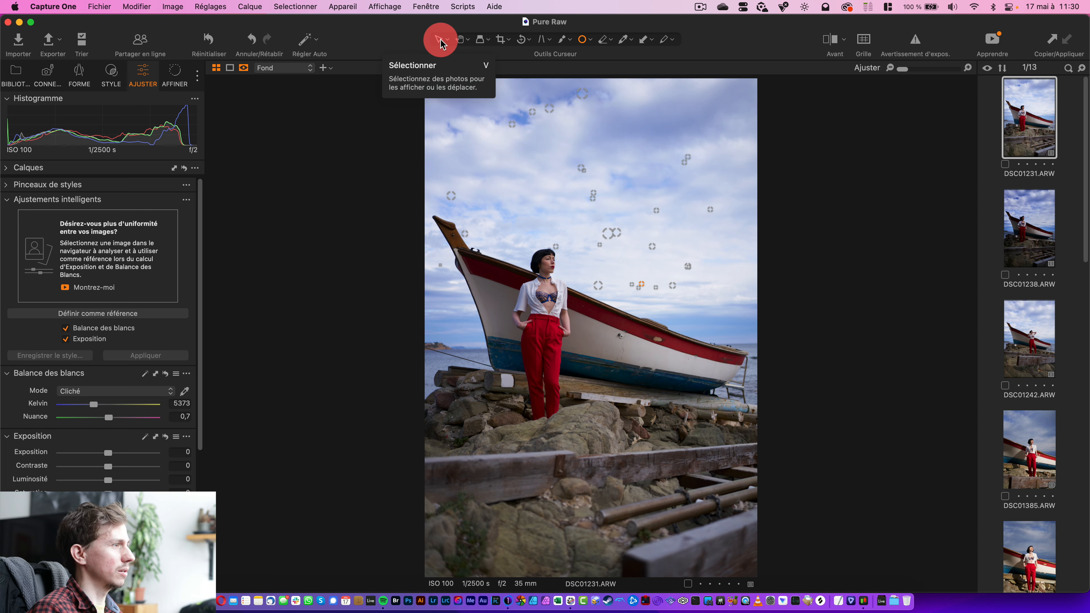
{"action": "left_click", "coordinate": [1036, 221]}
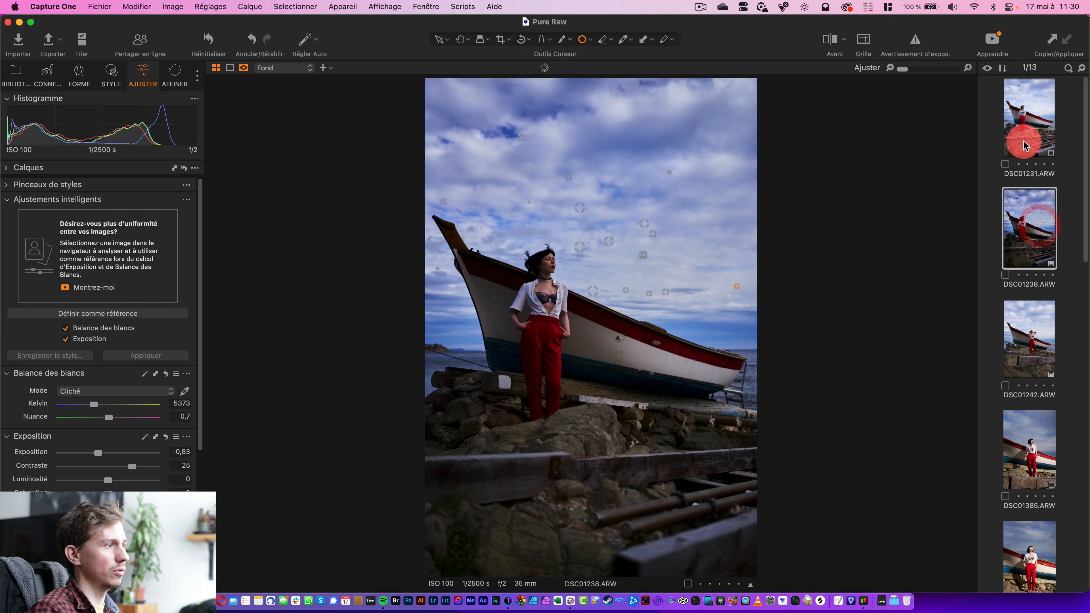
{"action": "left_click", "coordinate": [1025, 144]}
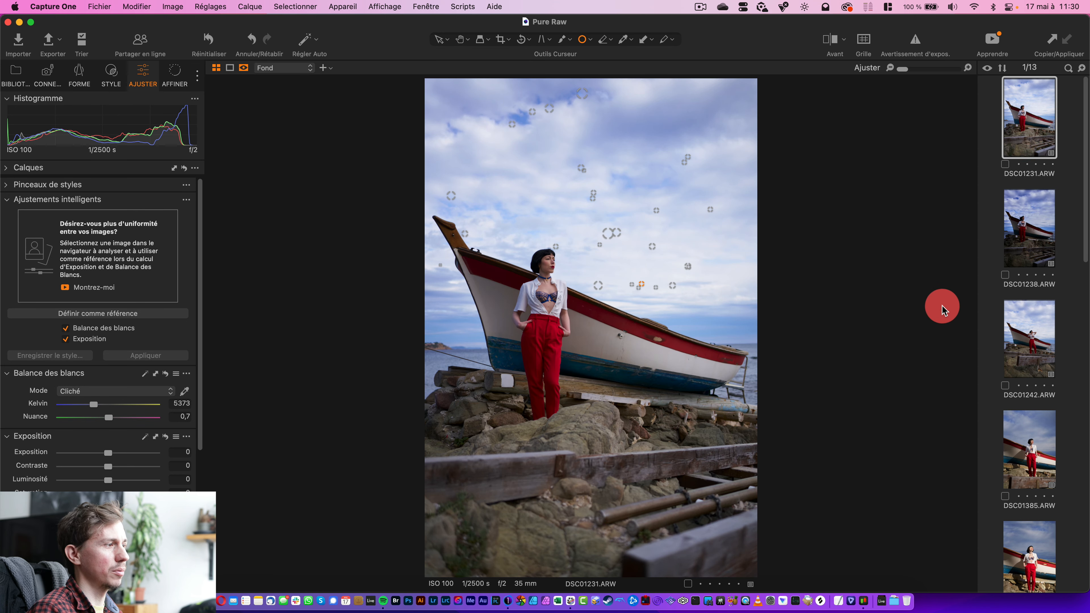
{"action": "left_click", "coordinate": [446, 41]}
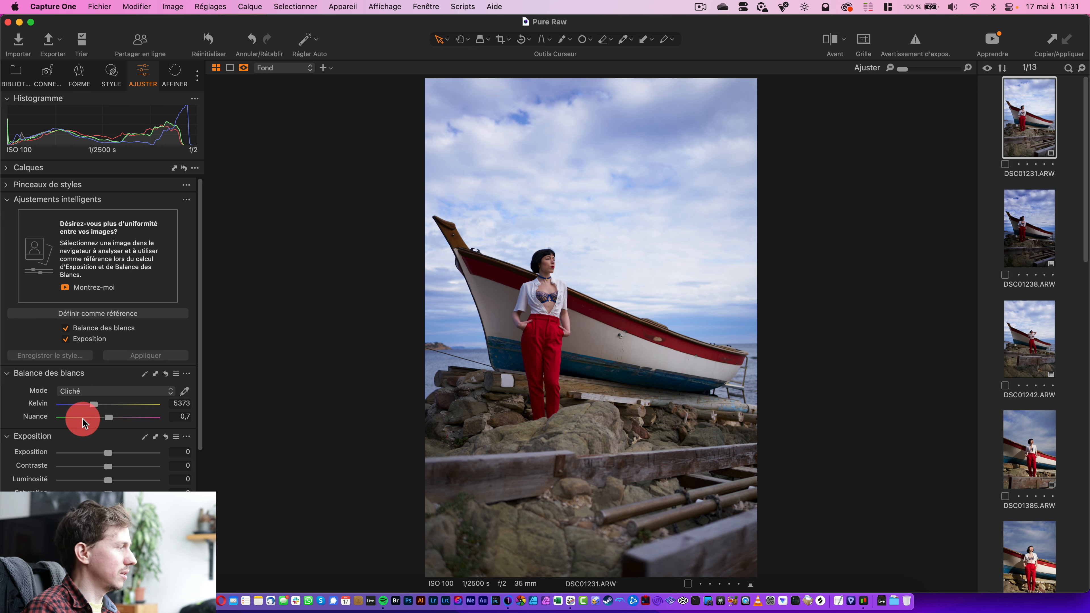
Set DSC01231.ARW's Kelvin to 6018 and Exposition to 0,12, and define it as the smart adjustments reference
{"action": "left_click_drag", "start_coordinate": [96, 408], "coordinate": [105, 433]}
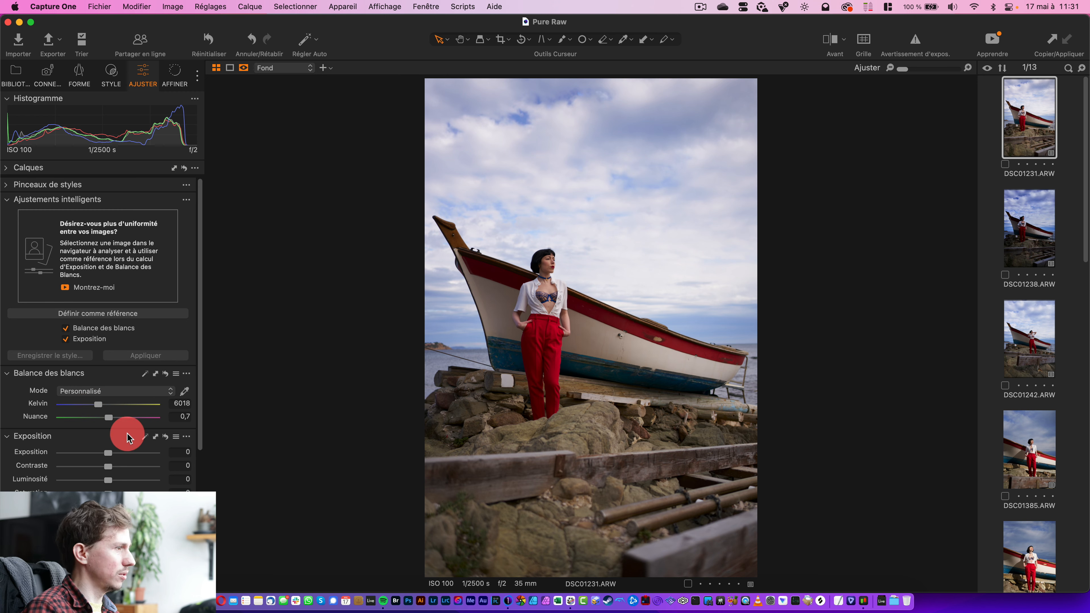
{"action": "left_click_drag", "start_coordinate": [109, 452], "coordinate": [111, 454]}
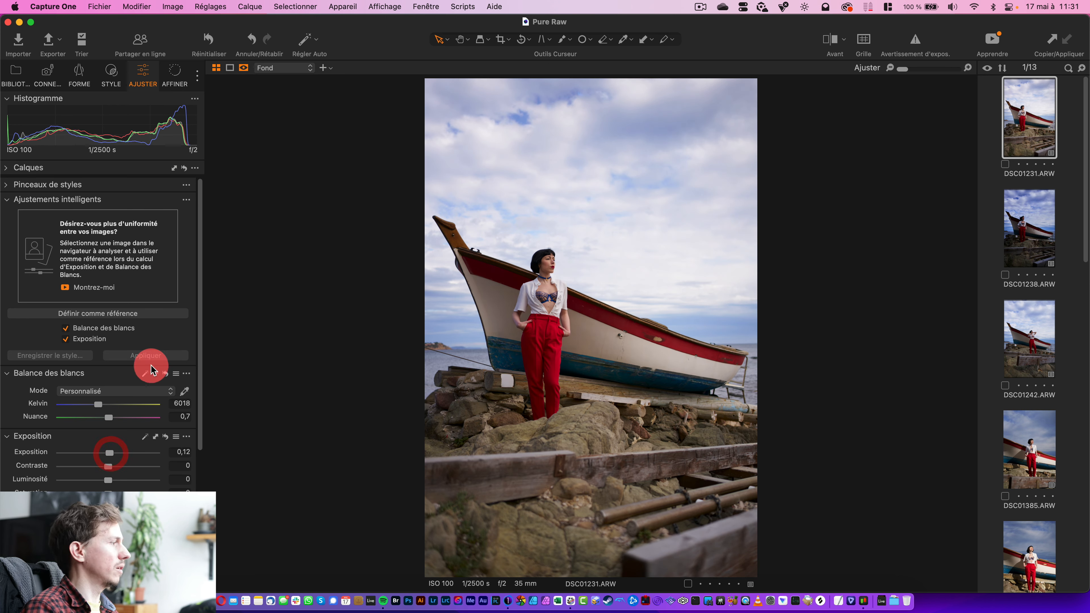
{"action": "left_click", "coordinate": [159, 316]}
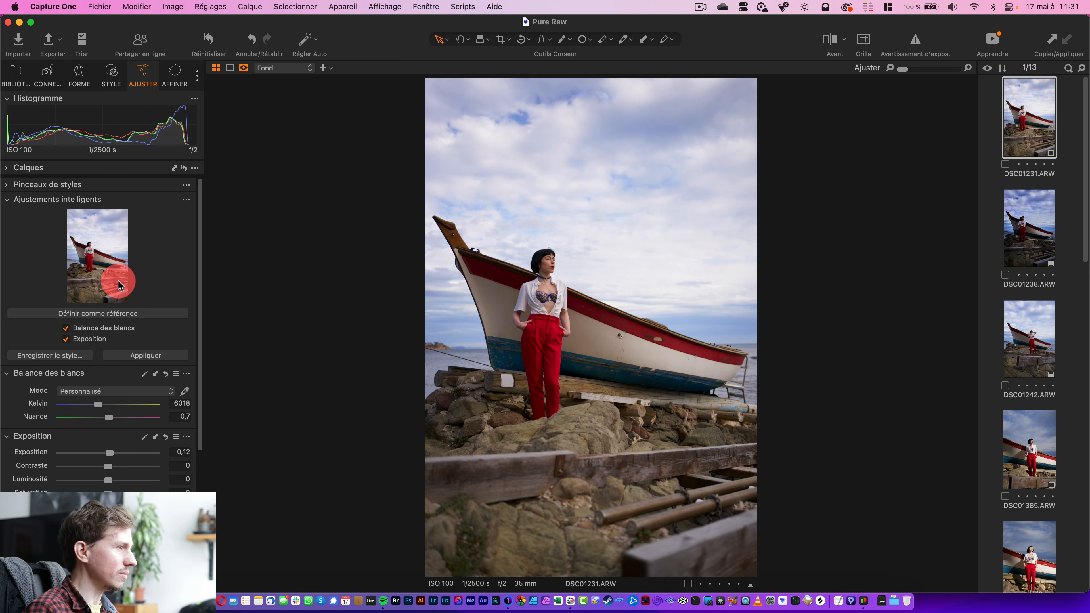
Select the photos from DSC01238.ARW through DSC01669.ARW and apply the reference's white balance and exposure to them
{"action": "left_click", "coordinate": [1039, 216]}
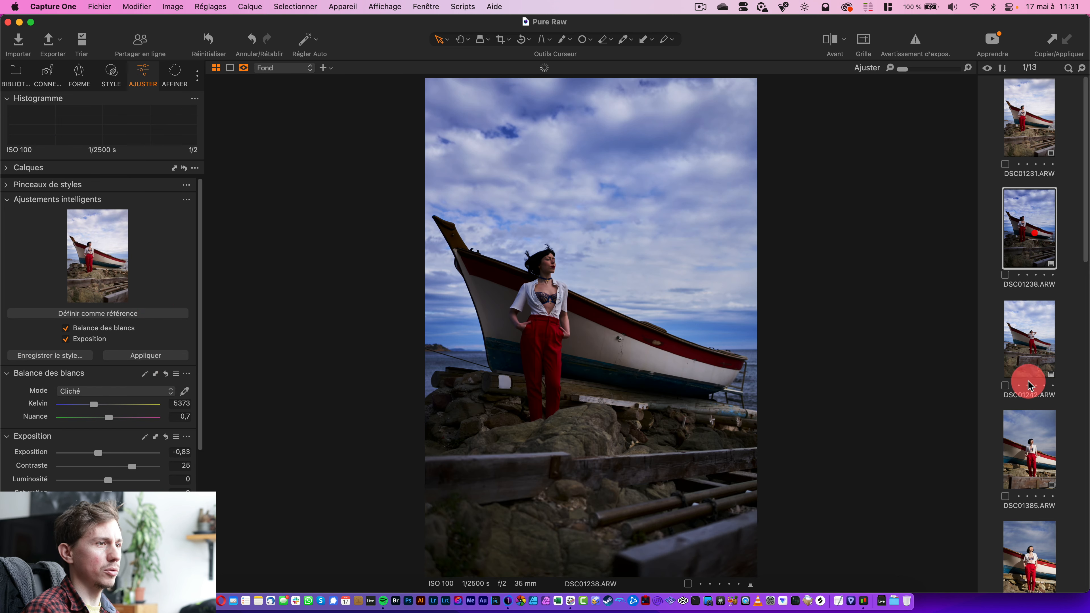
{"action": "left_click_drag", "start_coordinate": [1082, 334], "coordinate": [1059, 518]}
{"action": "left_click", "coordinate": [1059, 517], "text": "shift"}
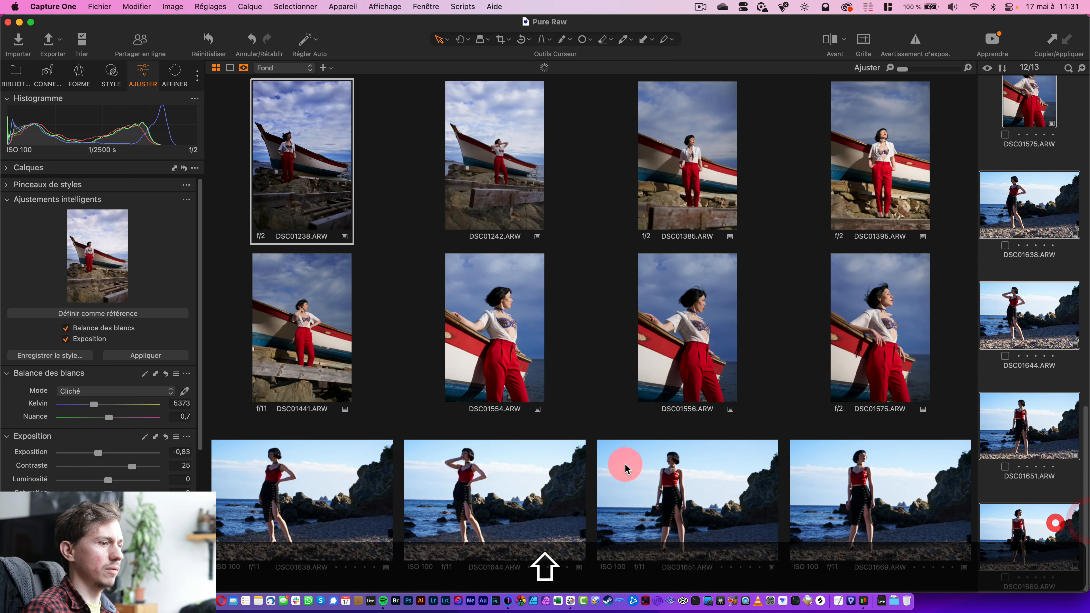
{"action": "left_click", "coordinate": [158, 355]}
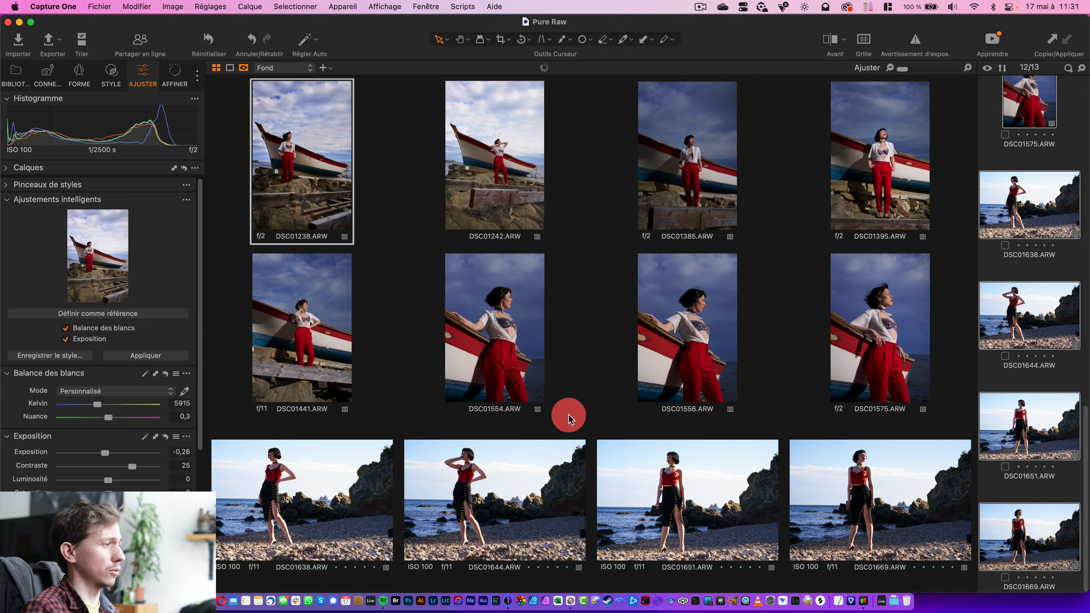
Examine the applied white balance and exposure on the boat photos between DSC01242.ARW and DSC01575.ARW, ending on DSC01395.ARW
{"action": "left_click", "coordinate": [514, 362]}
{"action": "left_click", "coordinate": [300, 339]}
{"action": "left_click", "coordinate": [675, 166], "text": "shift"}
{"action": "left_click", "coordinate": [895, 344], "text": "shift"}
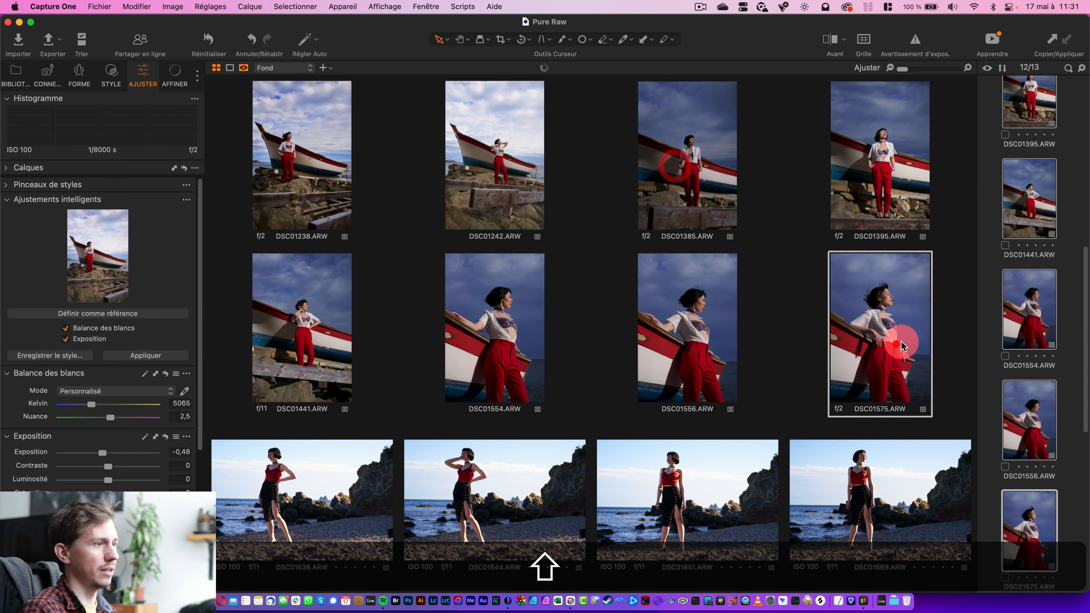
{"action": "left_click", "coordinate": [688, 175], "text": "shift"}
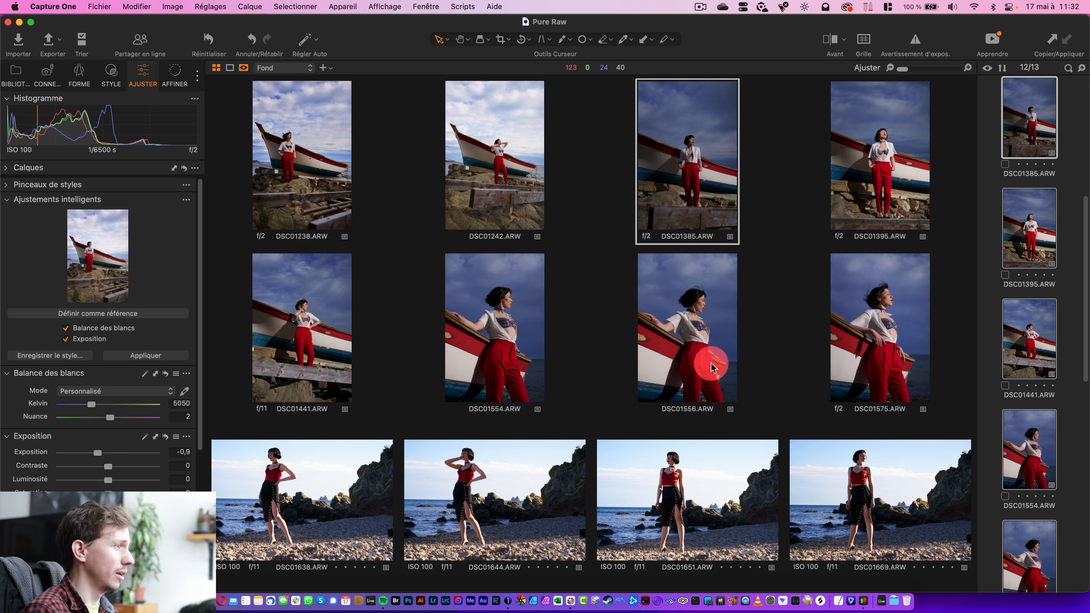
{"action": "left_click", "coordinate": [521, 175]}
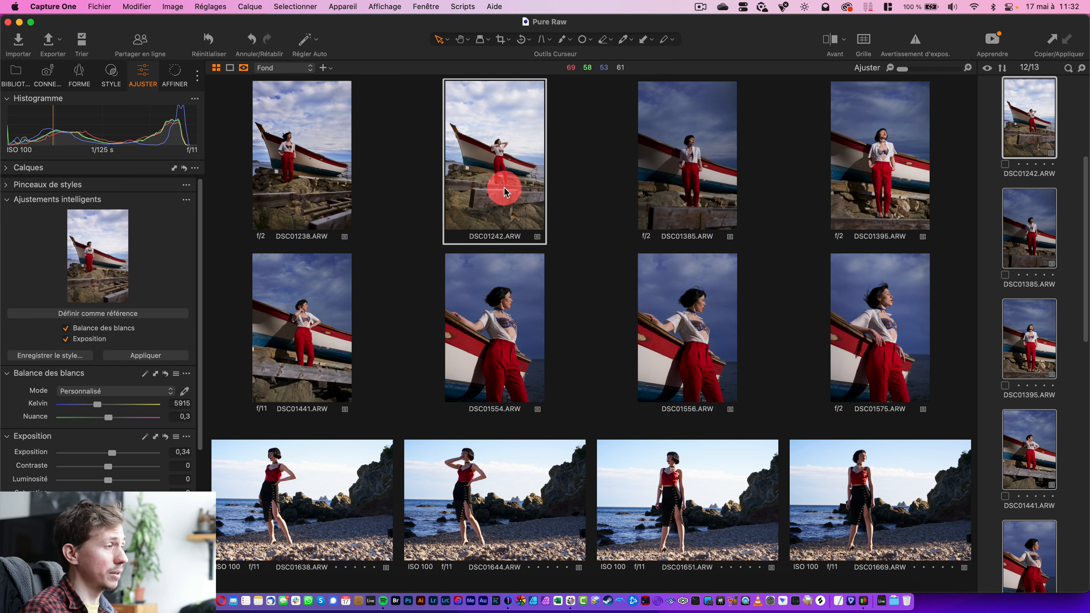
{"action": "left_click", "coordinate": [700, 303]}
{"action": "left_click", "coordinate": [686, 189]}
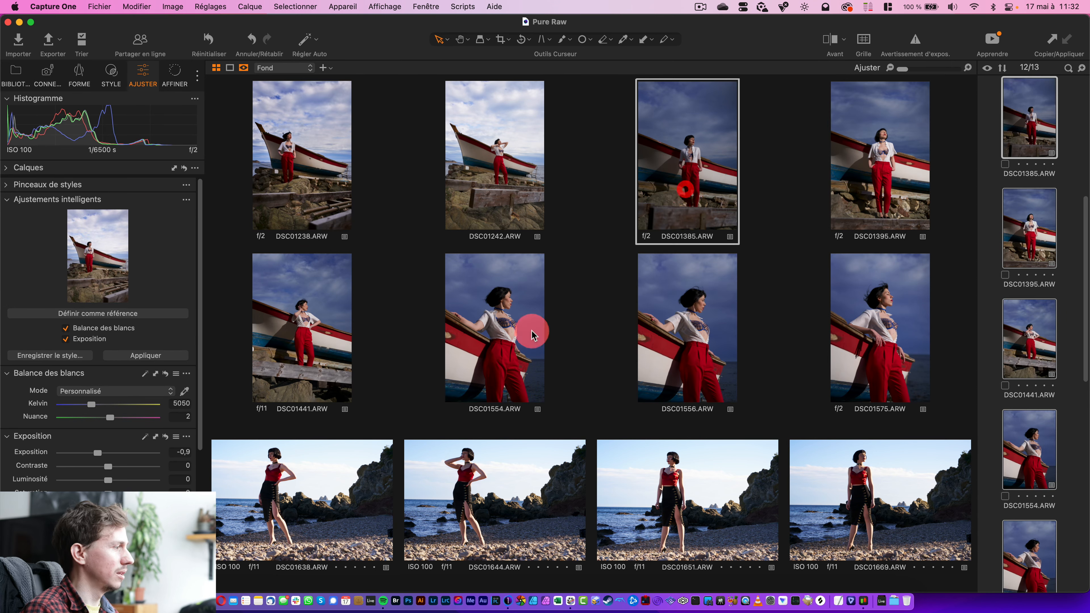
{"action": "left_click", "coordinate": [494, 362]}
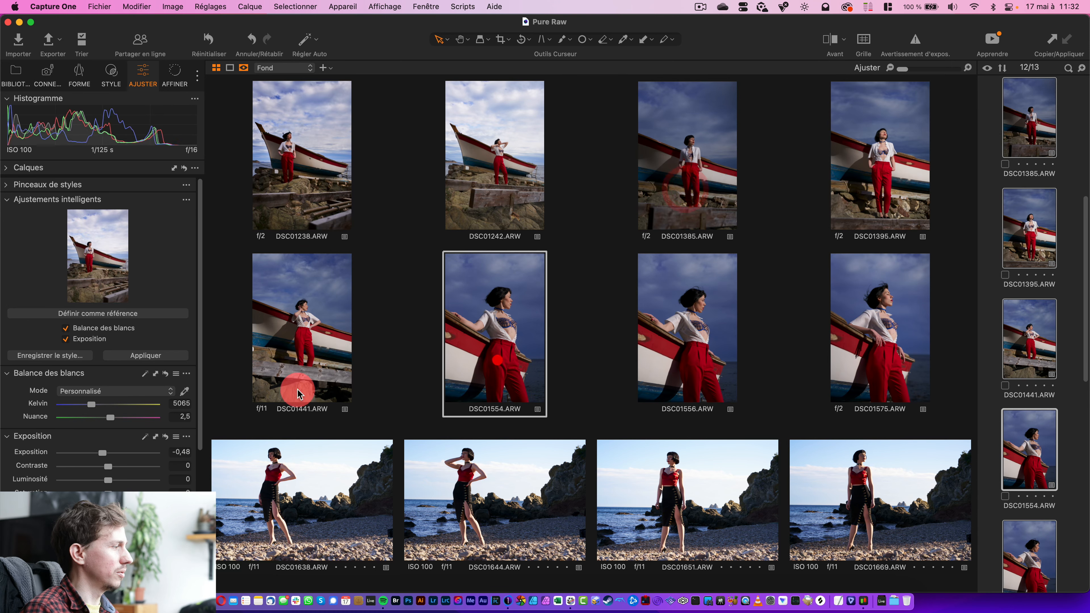
{"action": "left_click", "coordinate": [298, 355]}
{"action": "left_click", "coordinate": [875, 327]}
{"action": "left_click", "coordinate": [868, 195]}
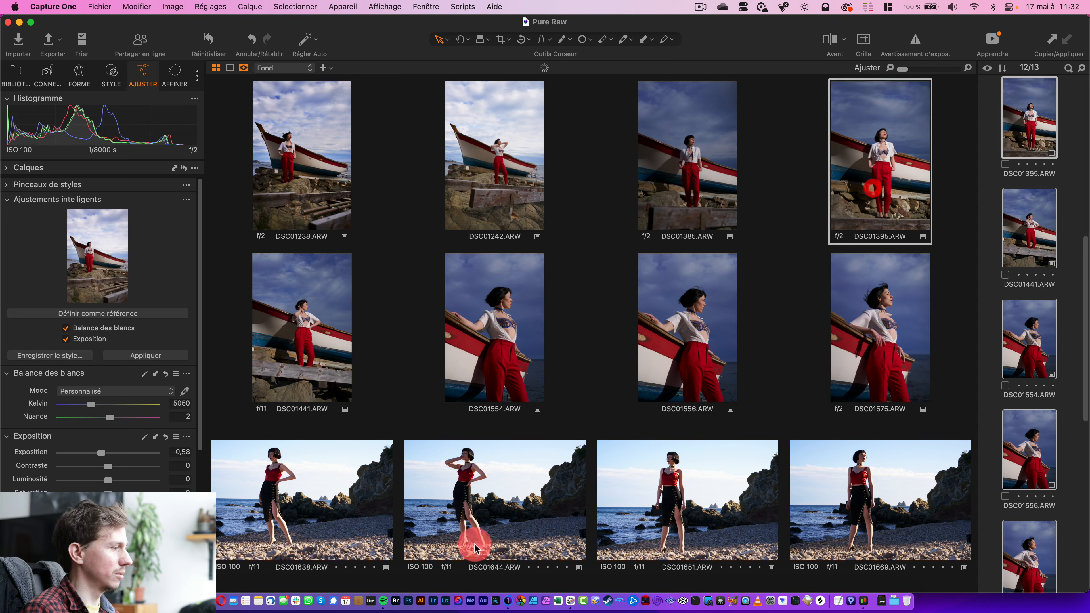
Check the applied values on the beach photos DSC01638.ARW through DSC01669.ARW, compare with the boat photos, and finish on DSC01554.ARW
{"action": "left_click", "coordinate": [303, 520]}
{"action": "left_click", "coordinate": [493, 500]}
{"action": "left_click", "coordinate": [694, 509]}
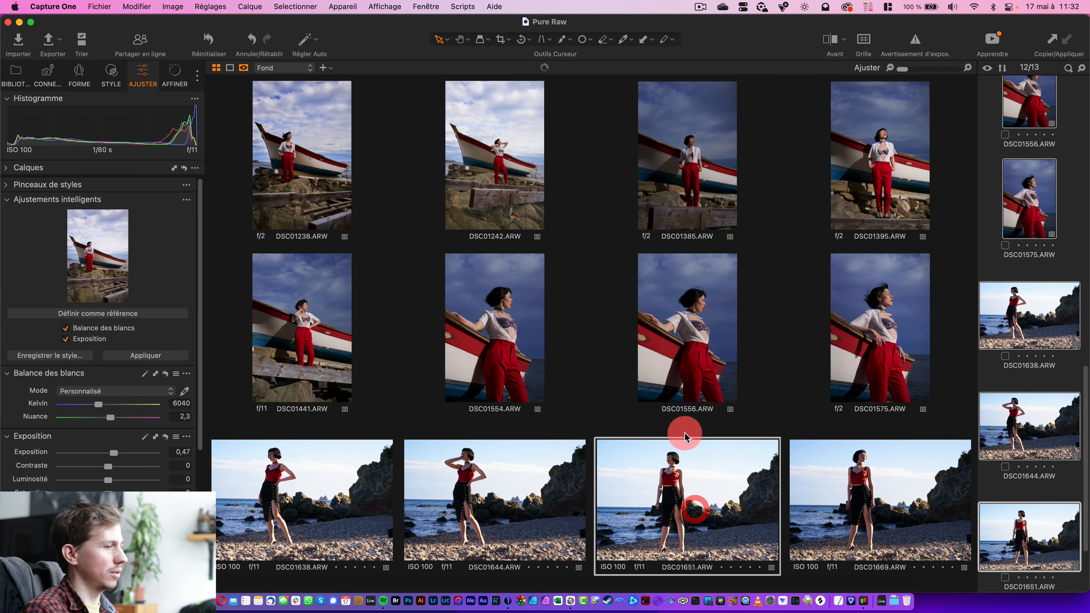
{"action": "left_click", "coordinate": [797, 479]}
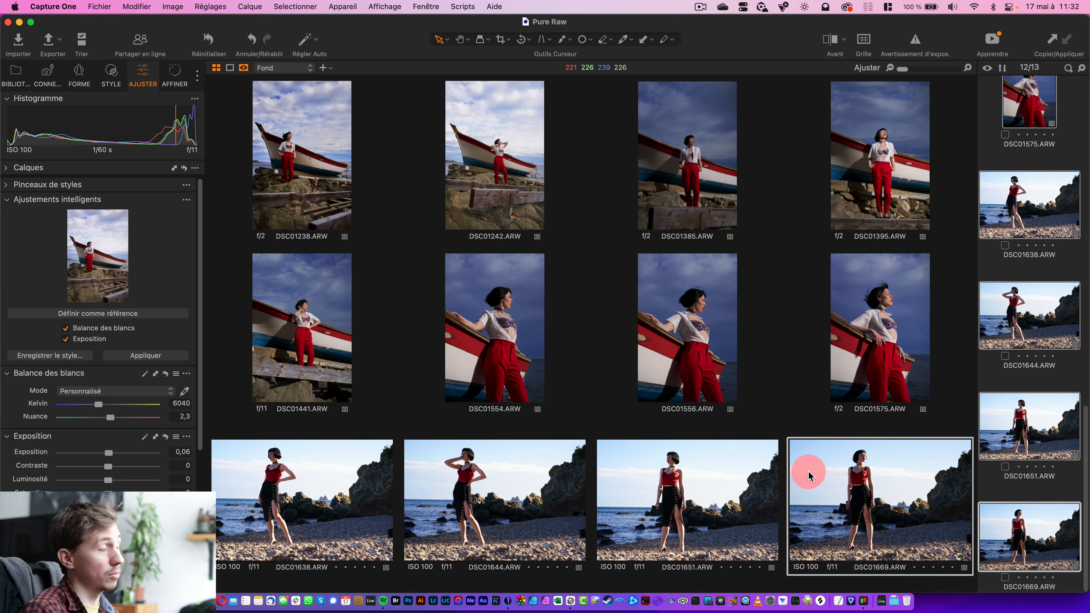
{"action": "left_click", "coordinate": [660, 112]}
{"action": "left_click", "coordinate": [809, 145]}
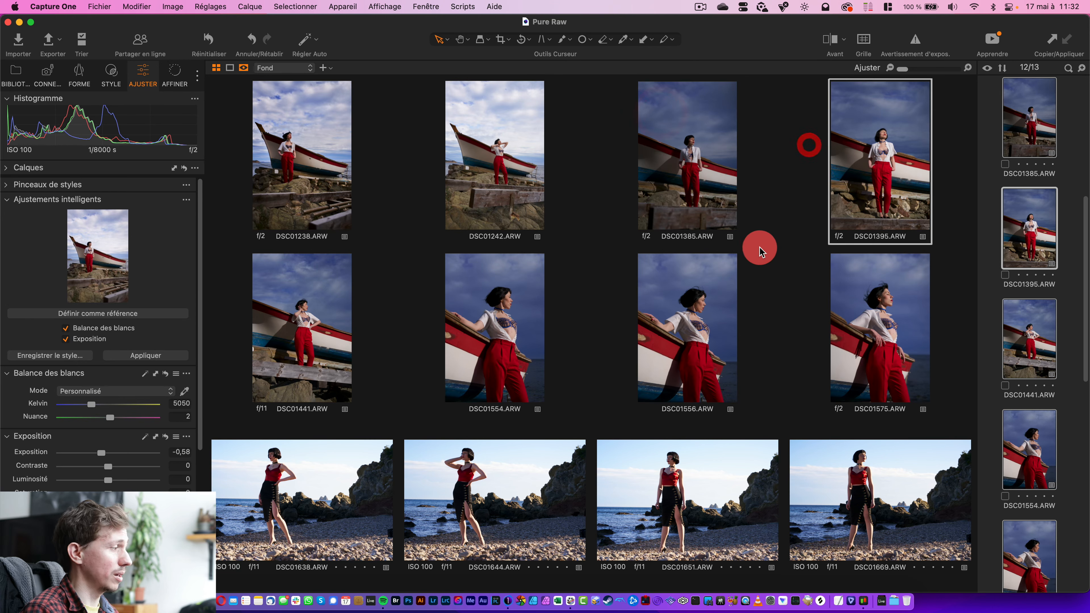
{"action": "left_click", "coordinate": [488, 313]}
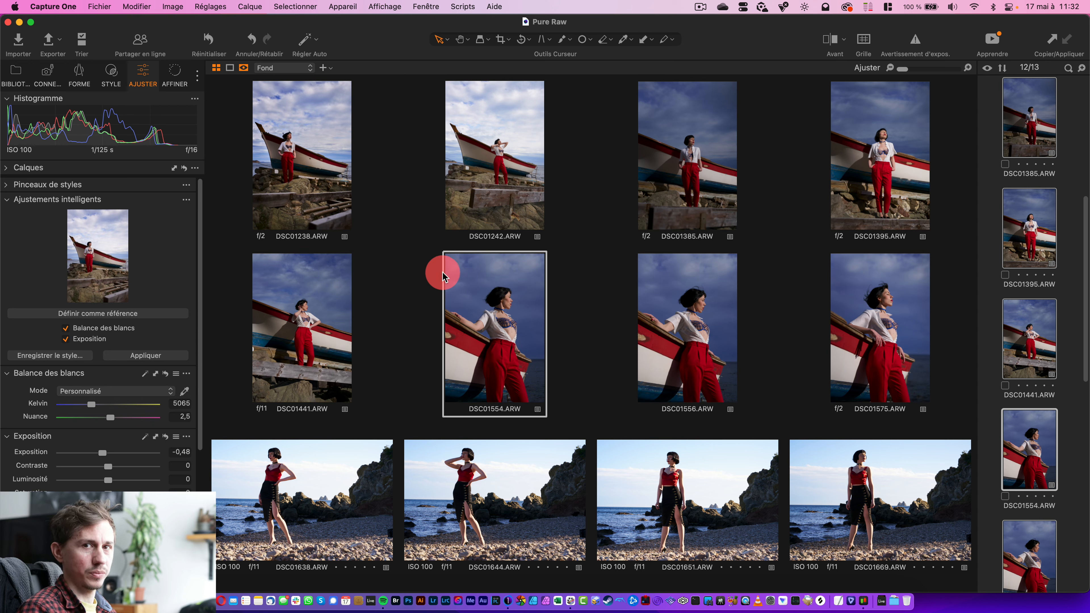
Open the keyboard shortcut editor at its custom style shortcuts and move its window clear of the adjustment tools
{"action": "left_click", "coordinate": [148, 7]}
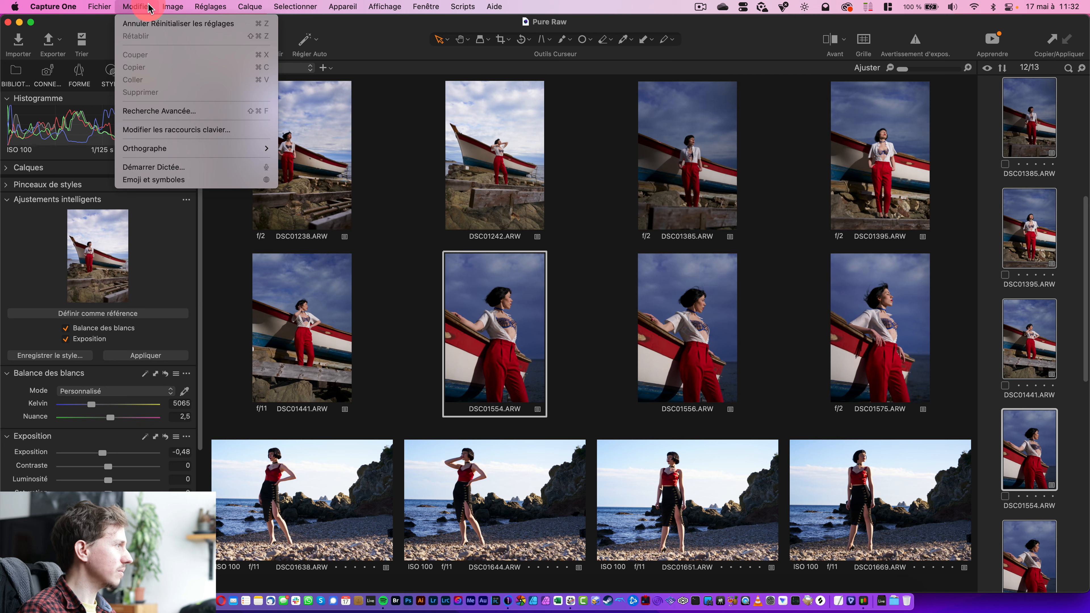
{"action": "left_click", "coordinate": [174, 129]}
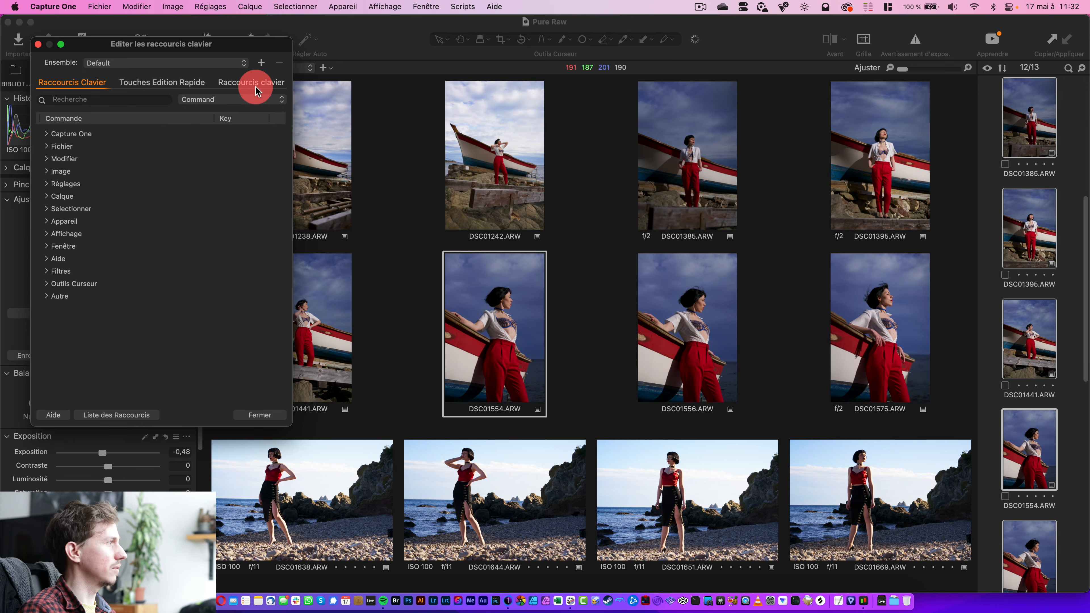
{"action": "left_click", "coordinate": [253, 83]}
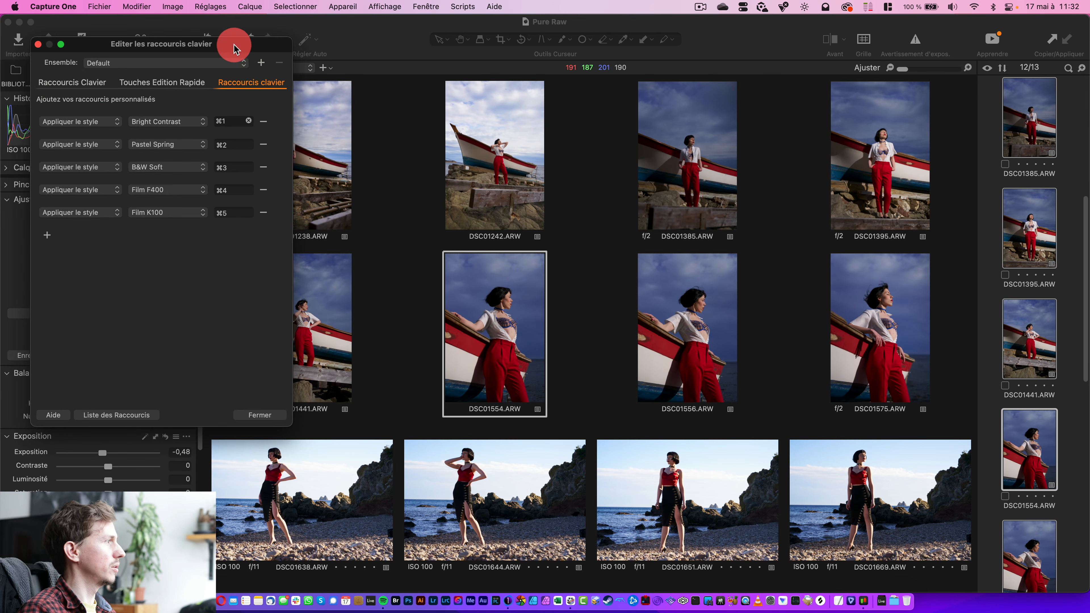
{"action": "left_click_drag", "start_coordinate": [234, 48], "coordinate": [465, 102]}
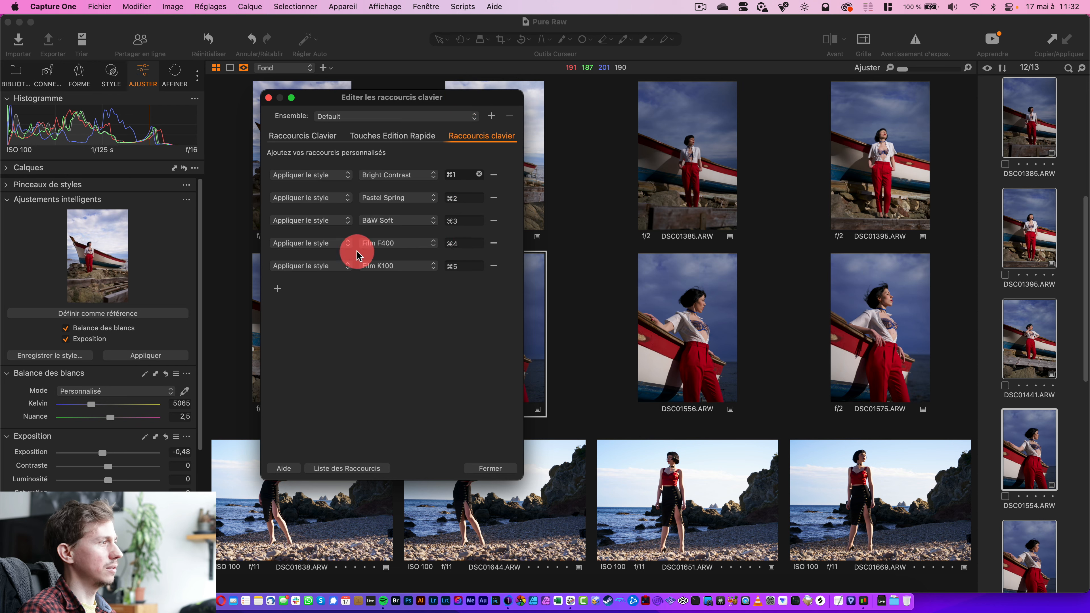
Try to add a custom shortcut by creating a new shortcut set, and cancel at the set's name
{"action": "left_click", "coordinate": [278, 288]}
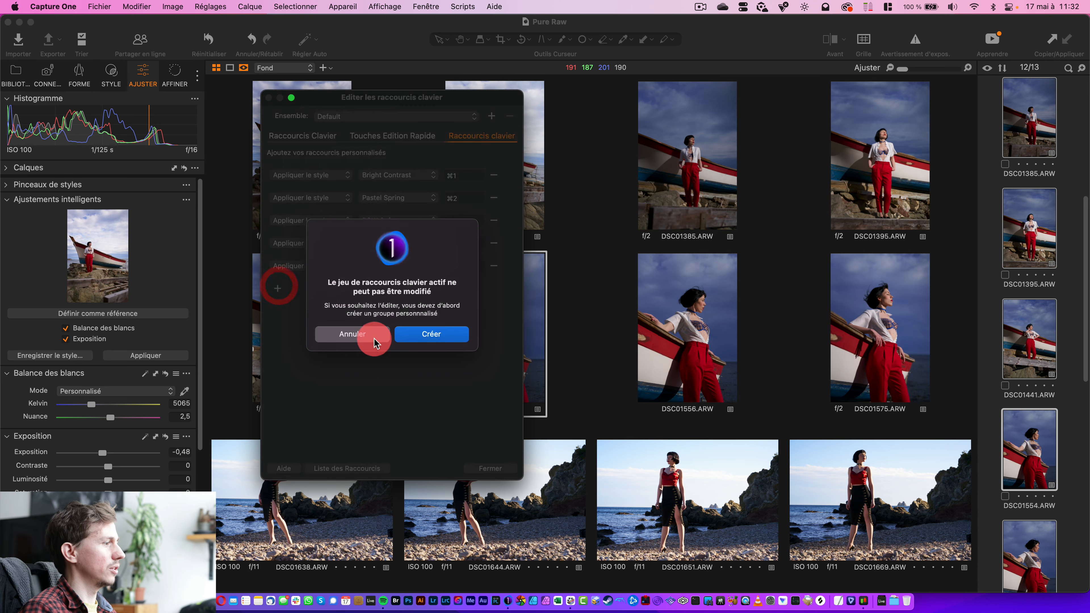
{"action": "left_click", "coordinate": [431, 333]}
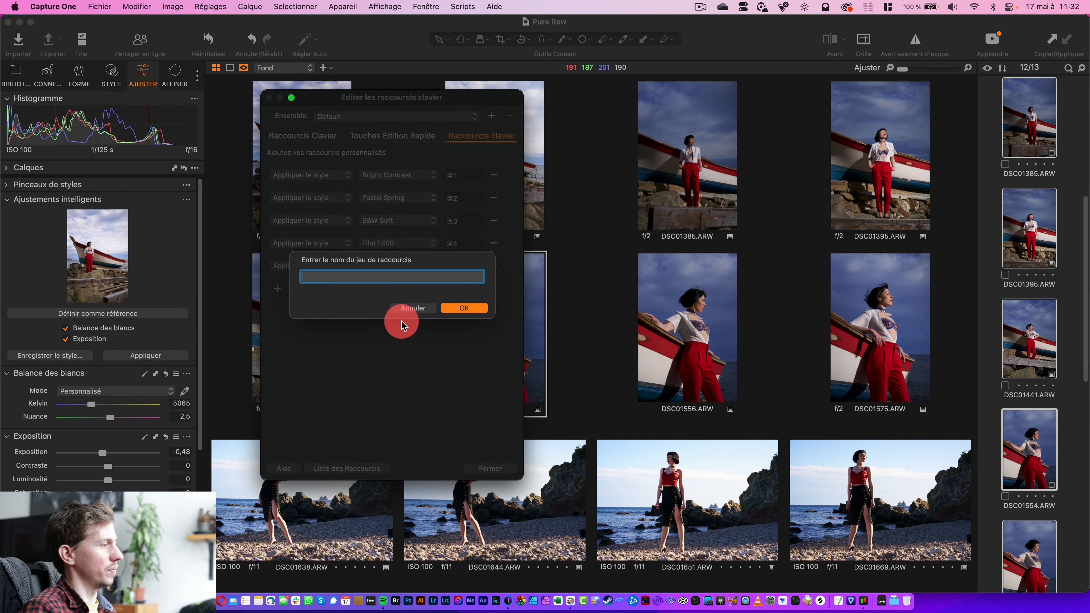
{"action": "left_click", "coordinate": [431, 313]}
Try to change the Bright Contrast shortcut's command to Editer avec, decline creating a custom set, and close the shortcut editor
{"action": "left_click", "coordinate": [341, 175]}
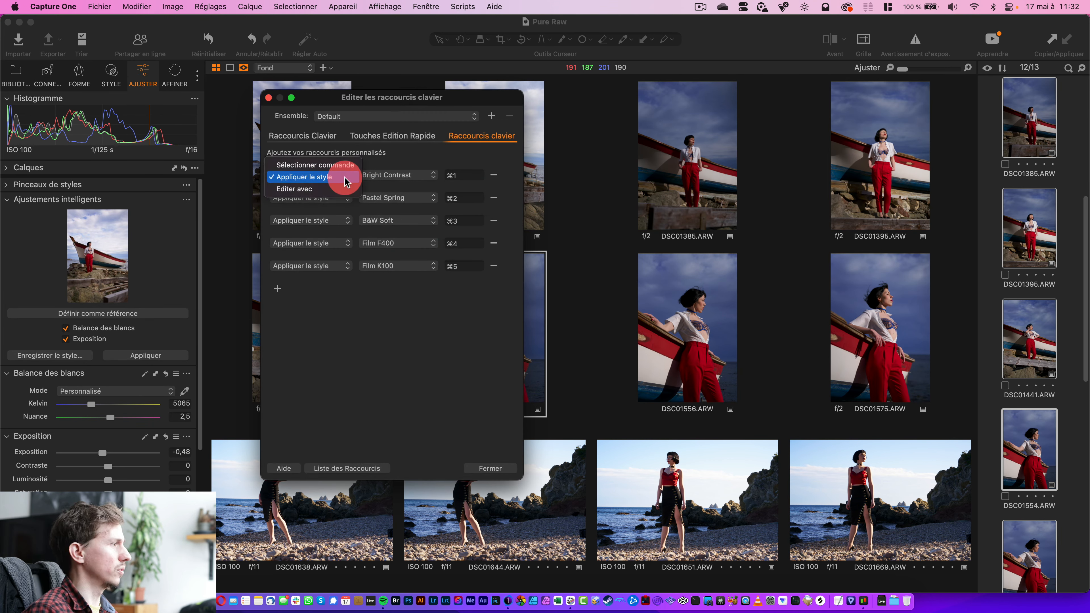
{"action": "left_click", "coordinate": [347, 191]}
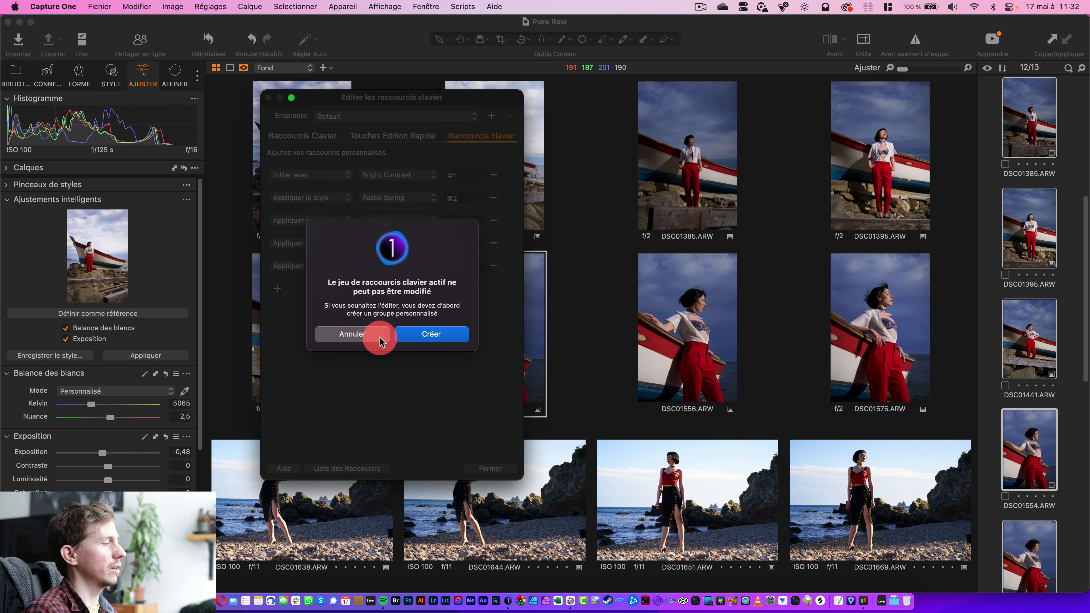
{"action": "left_click", "coordinate": [378, 336]}
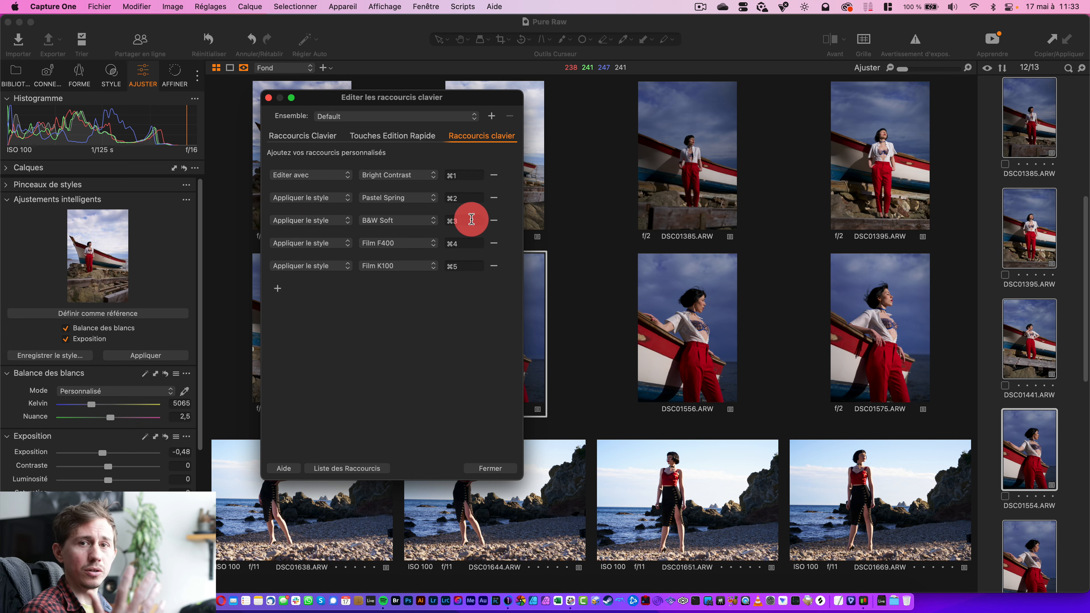
{"action": "left_click", "coordinate": [491, 467]}
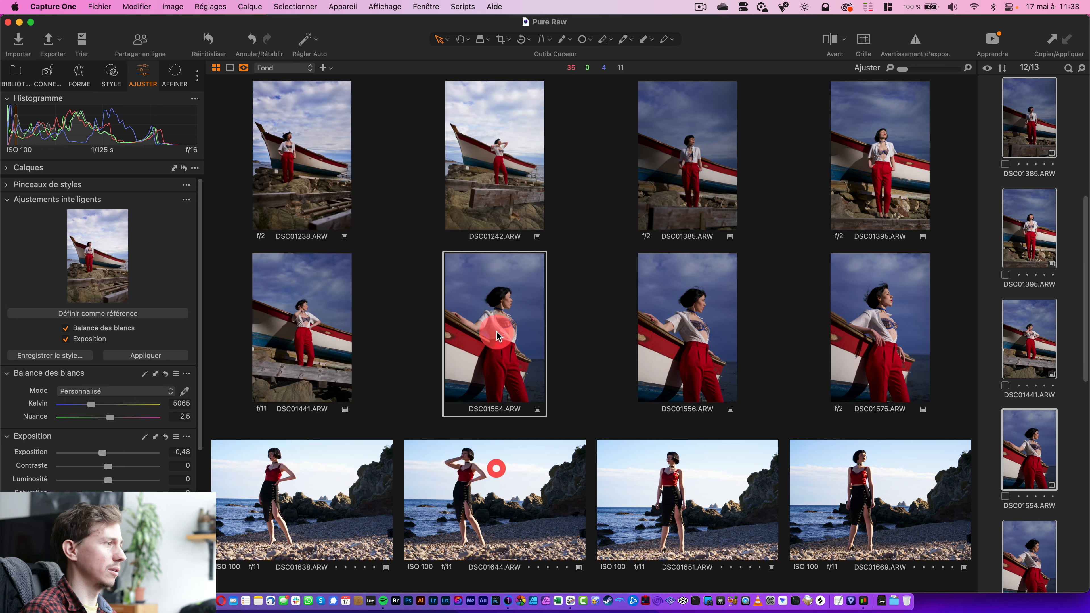